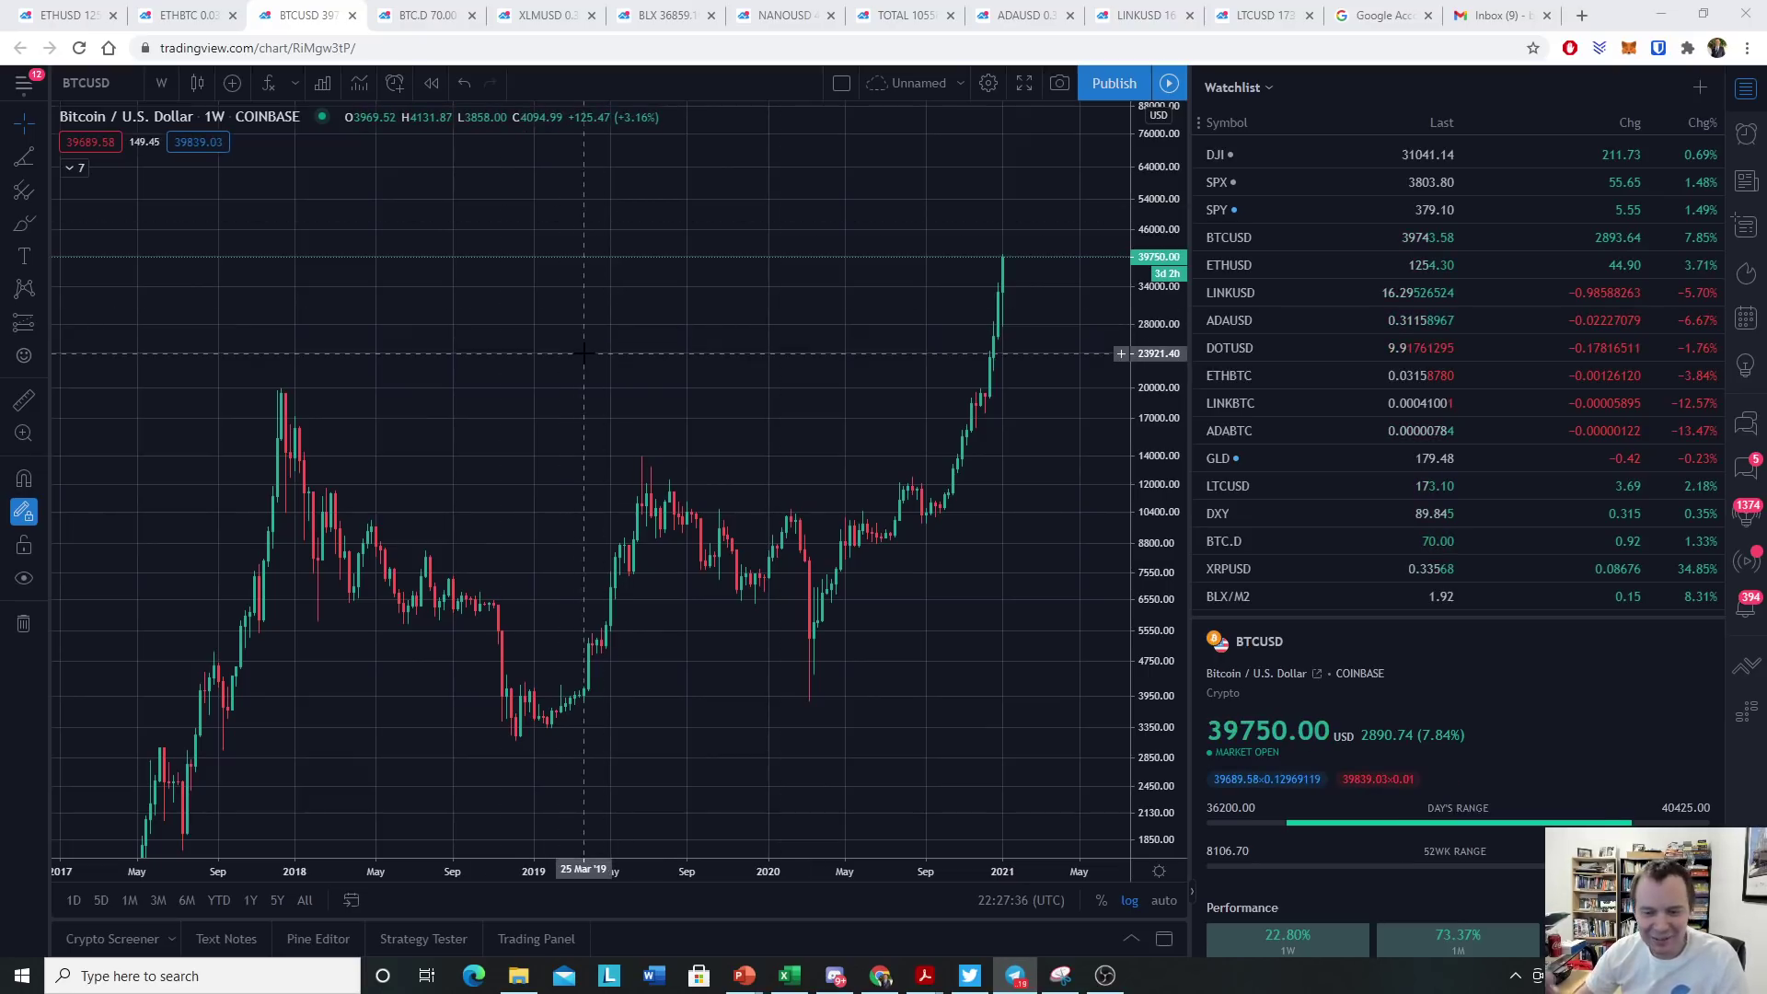
Compress the BTCUSD weekly price axis to leave headroom above the latest candle, beyond 100000
{"action": "scroll", "coordinate": [1155, 324], "scroll_direction": "down", "scroll_amount": 3}
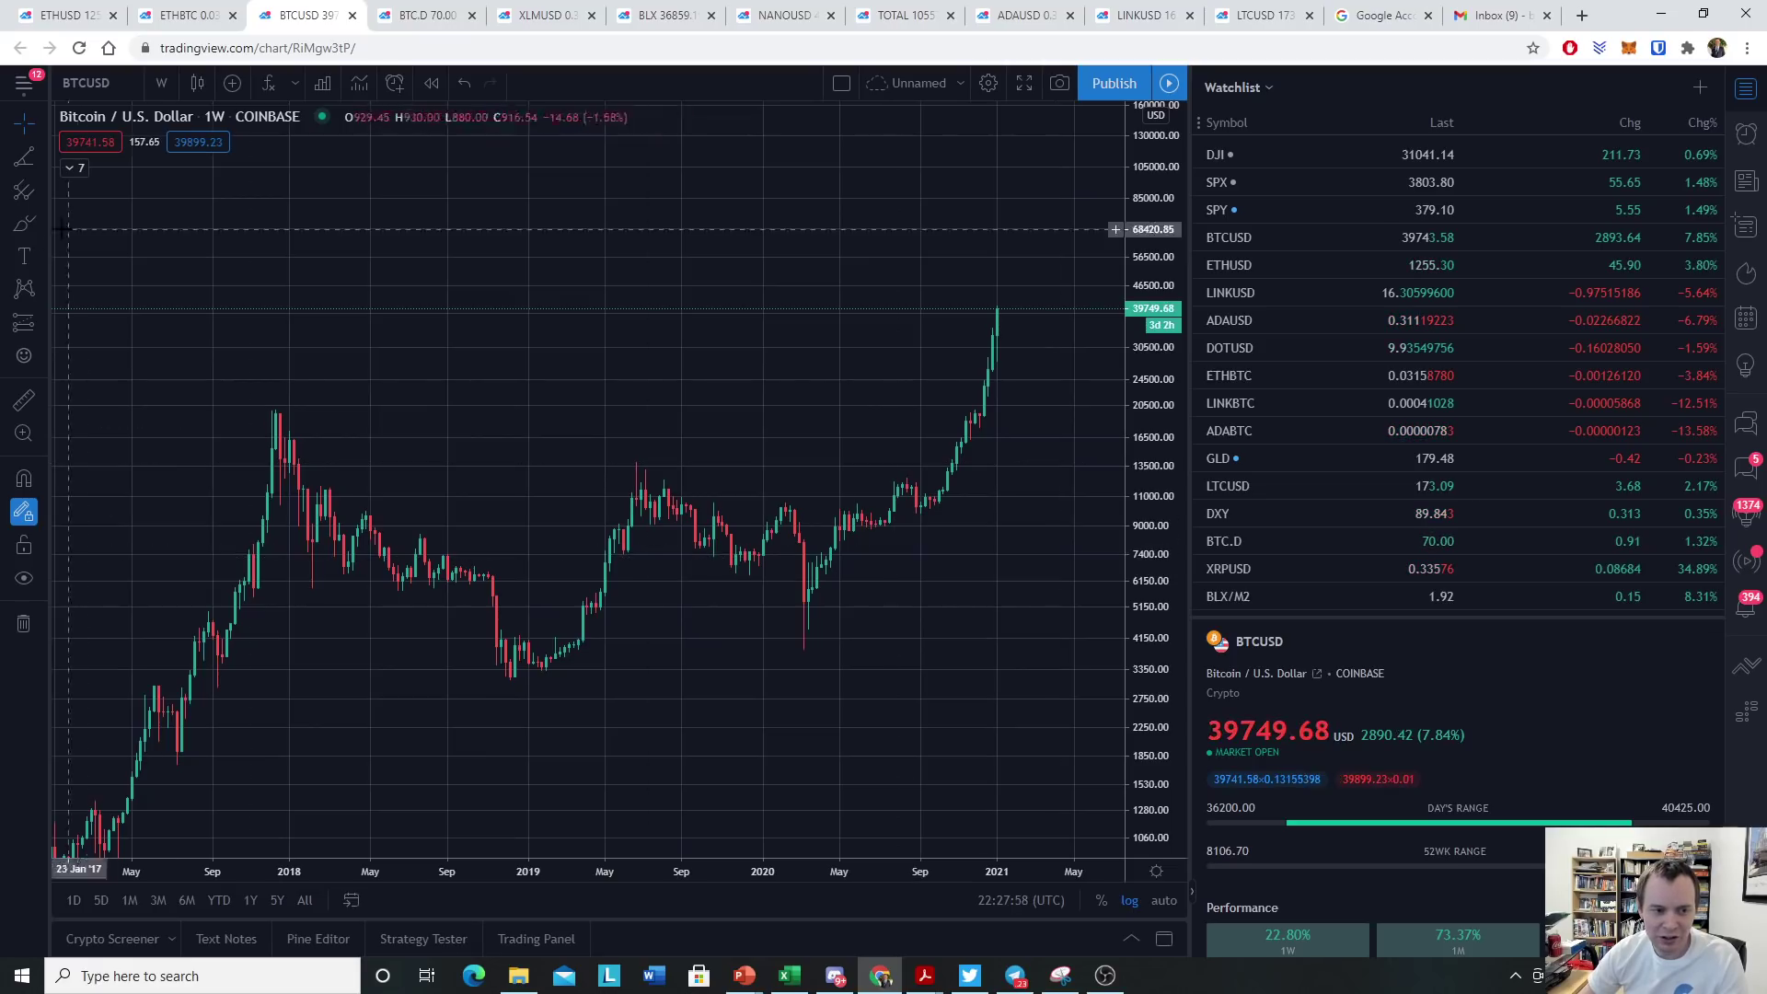
{"action": "left_click", "coordinate": [19, 166]}
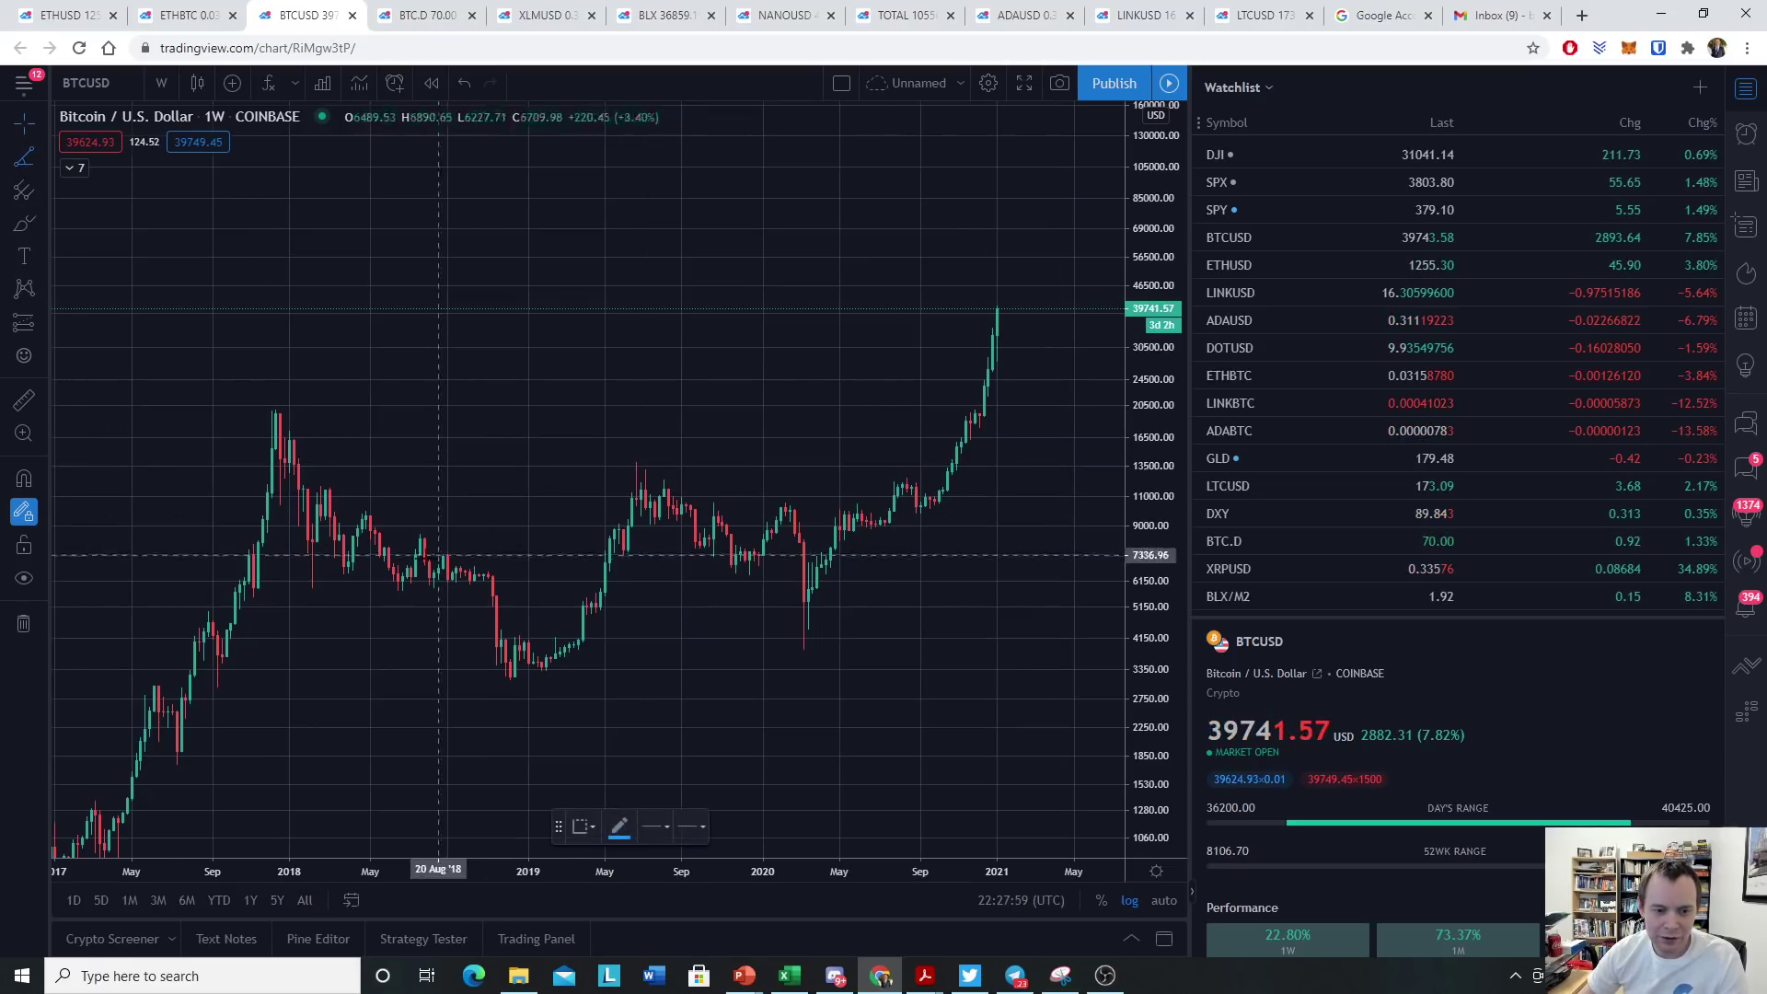
{"action": "left_click", "coordinate": [496, 335]}
{"action": "left_click", "coordinate": [609, 229]}
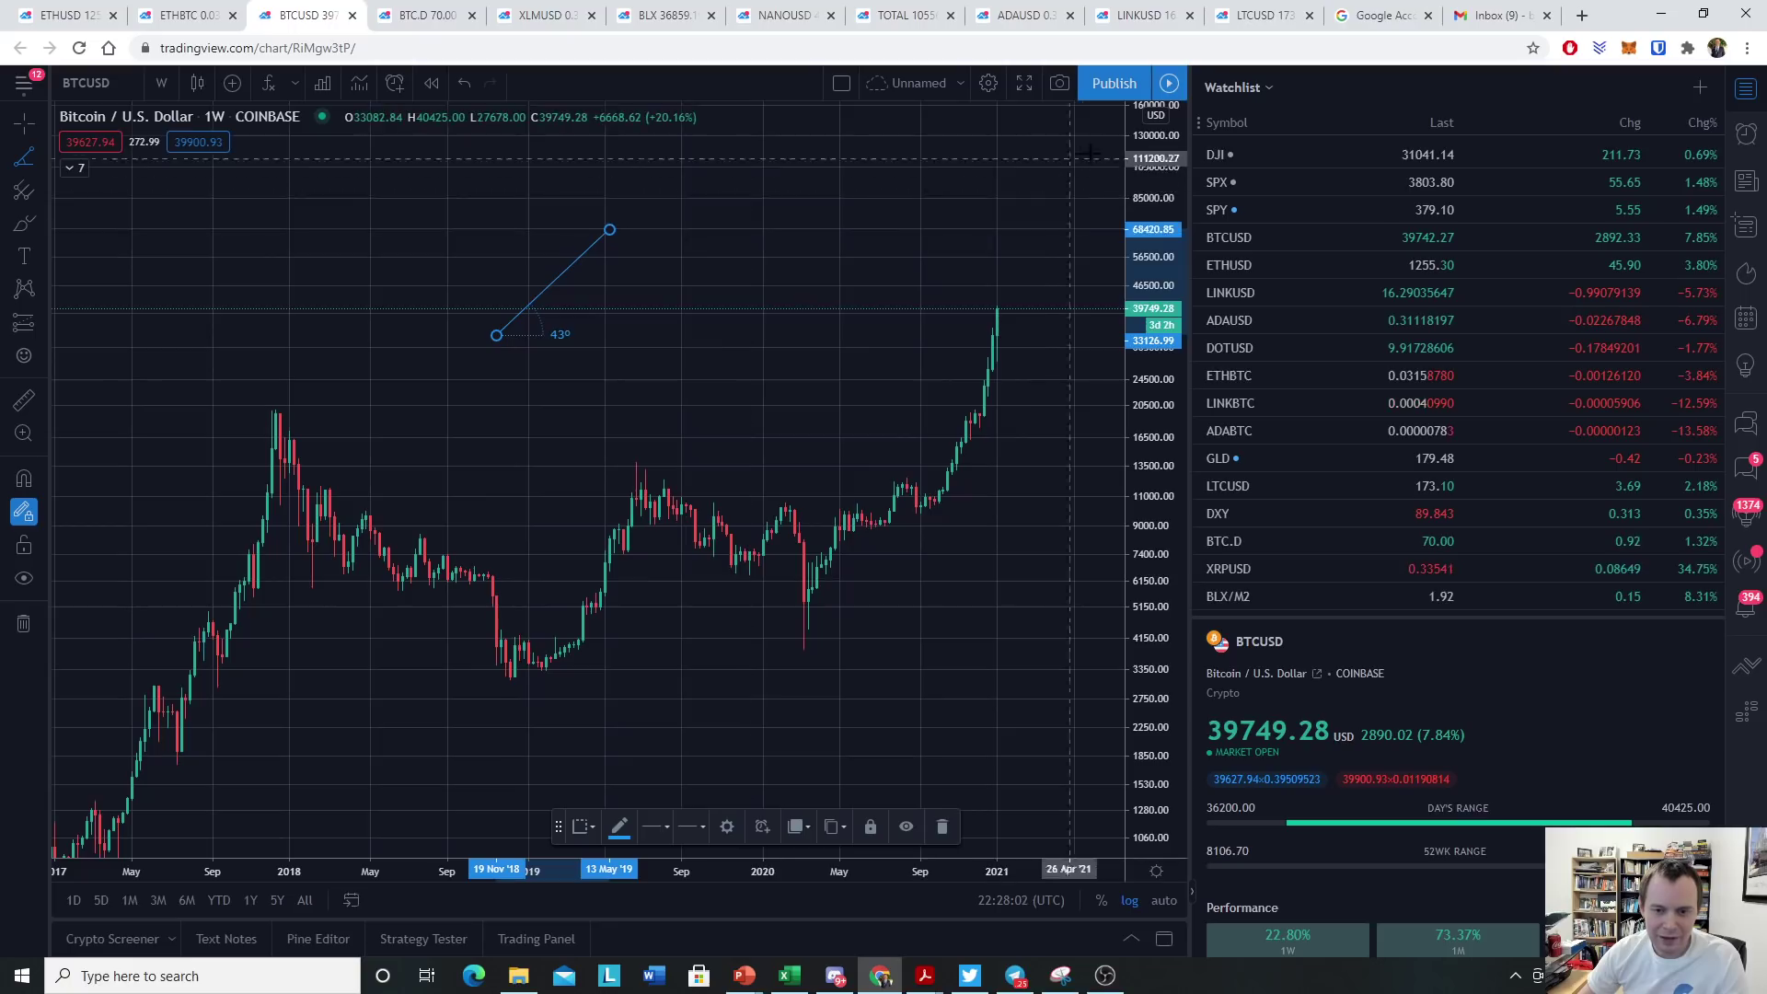
{"action": "right_click", "coordinate": [868, 417]}
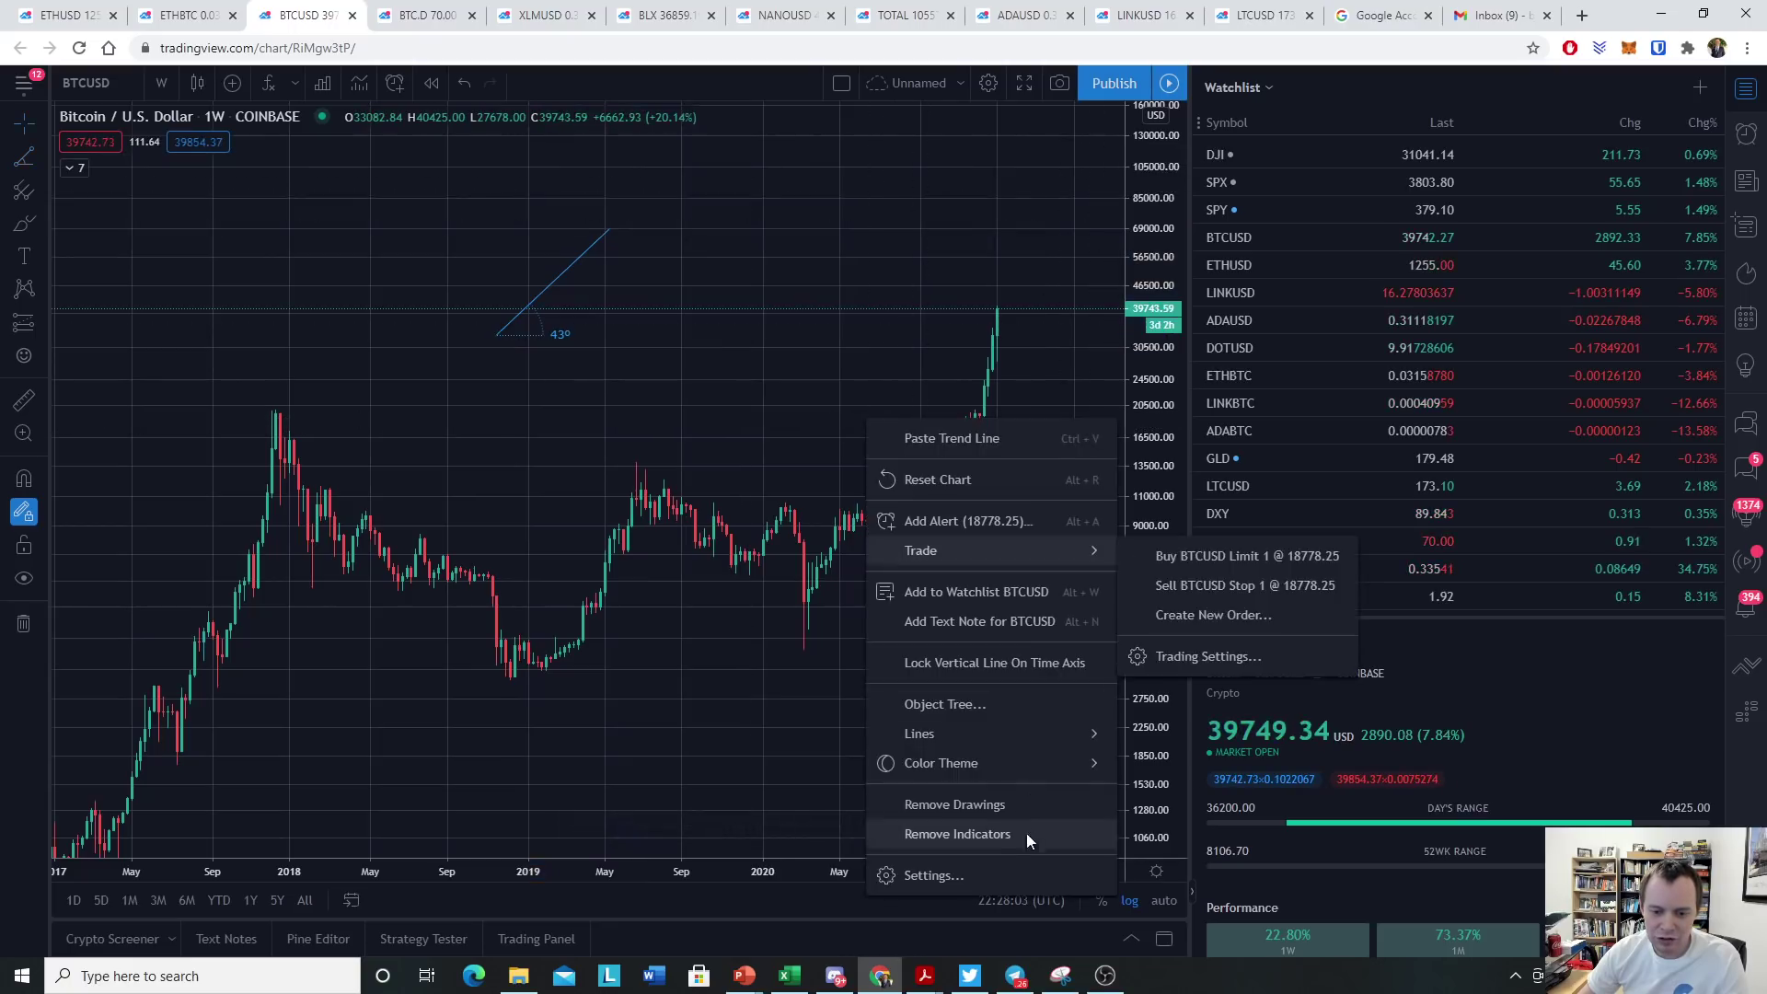
{"action": "left_click", "coordinate": [973, 805]}
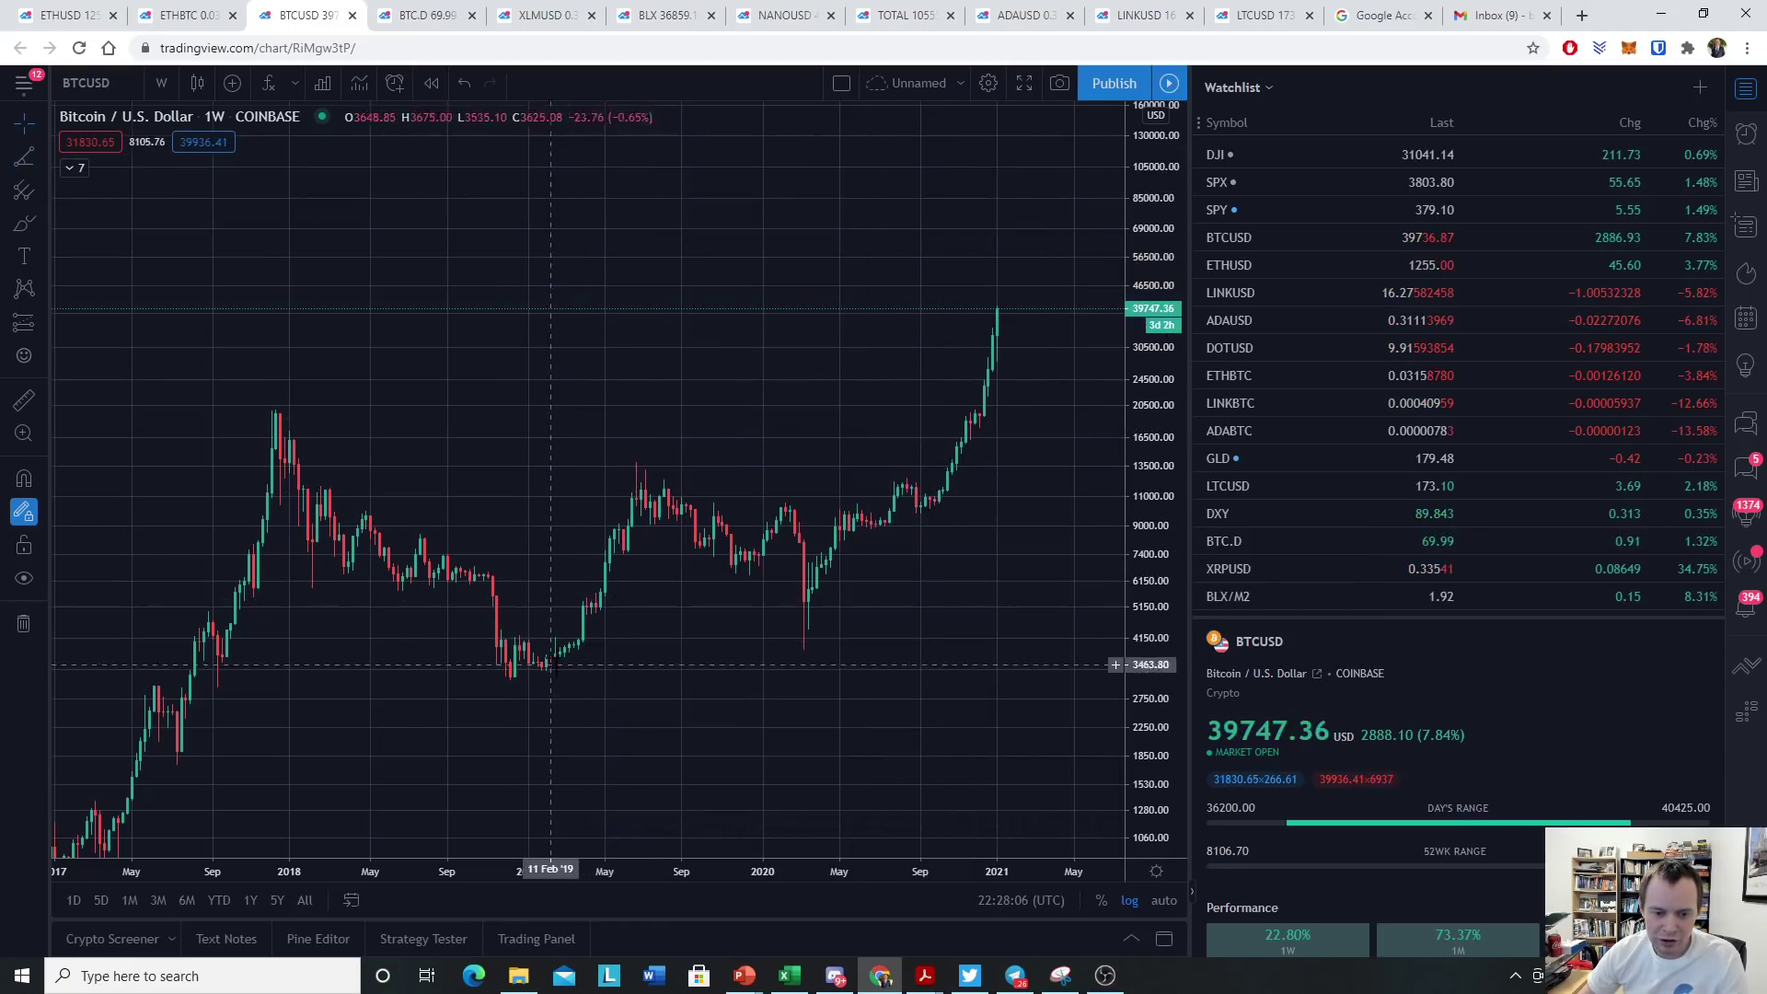
{"action": "left_click", "coordinate": [23, 157]}
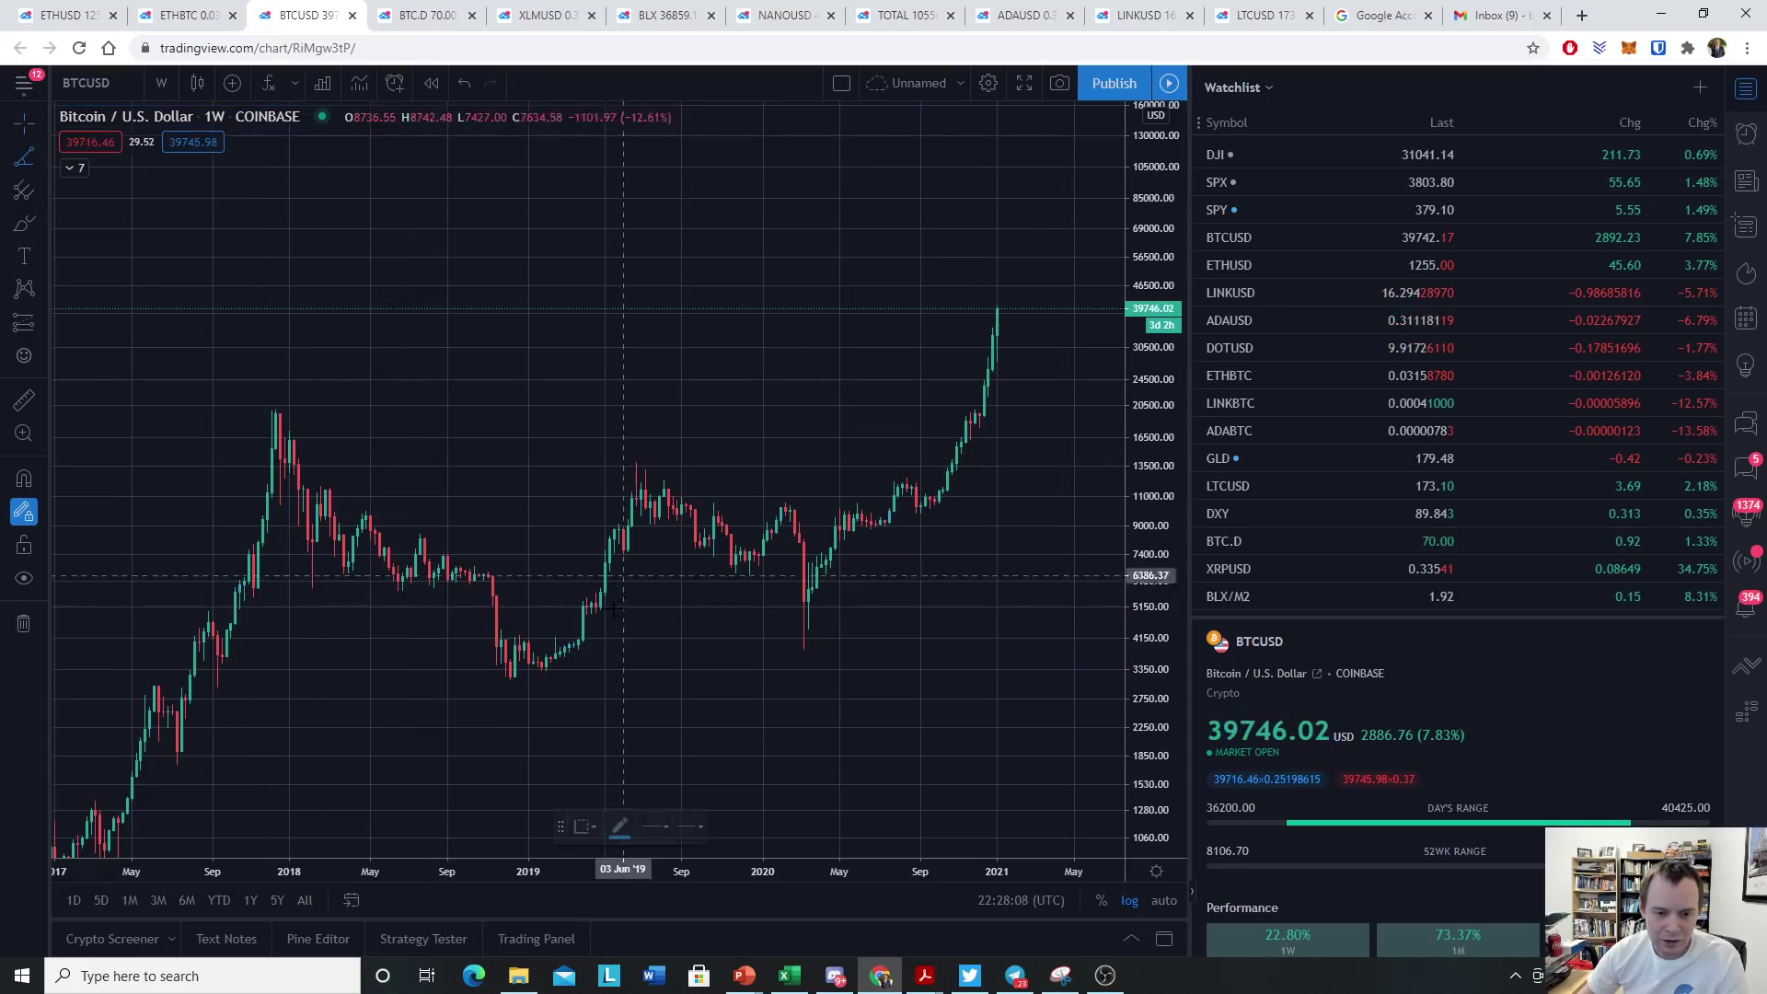
{"action": "left_click", "coordinate": [582, 638]}
{"action": "left_click", "coordinate": [639, 492]}
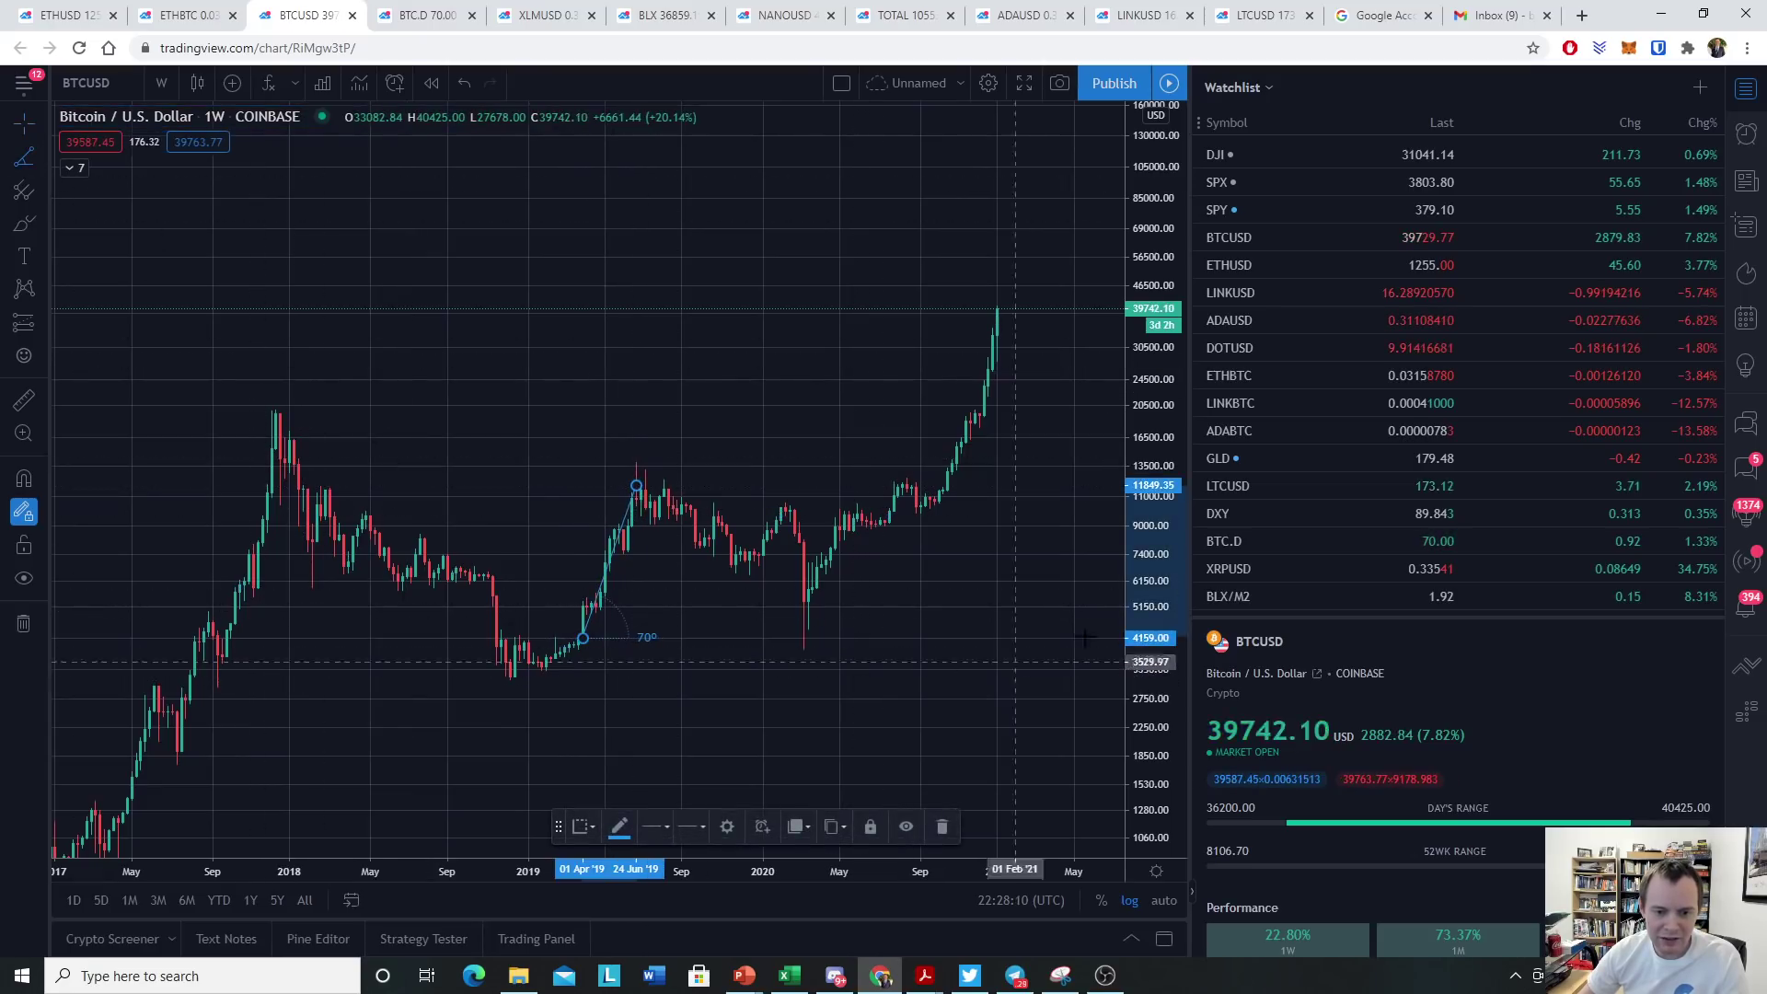
{"action": "mouse_move", "coordinate": [1153, 663]}
{"action": "left_mouse_down"}
{"action": "mouse_move", "coordinate": [1154, 546]}
{"action": "mouse_move", "coordinate": [1113, 638]}
{"action": "mouse_move", "coordinate": [1117, 478]}
{"action": "left_mouse_up"}
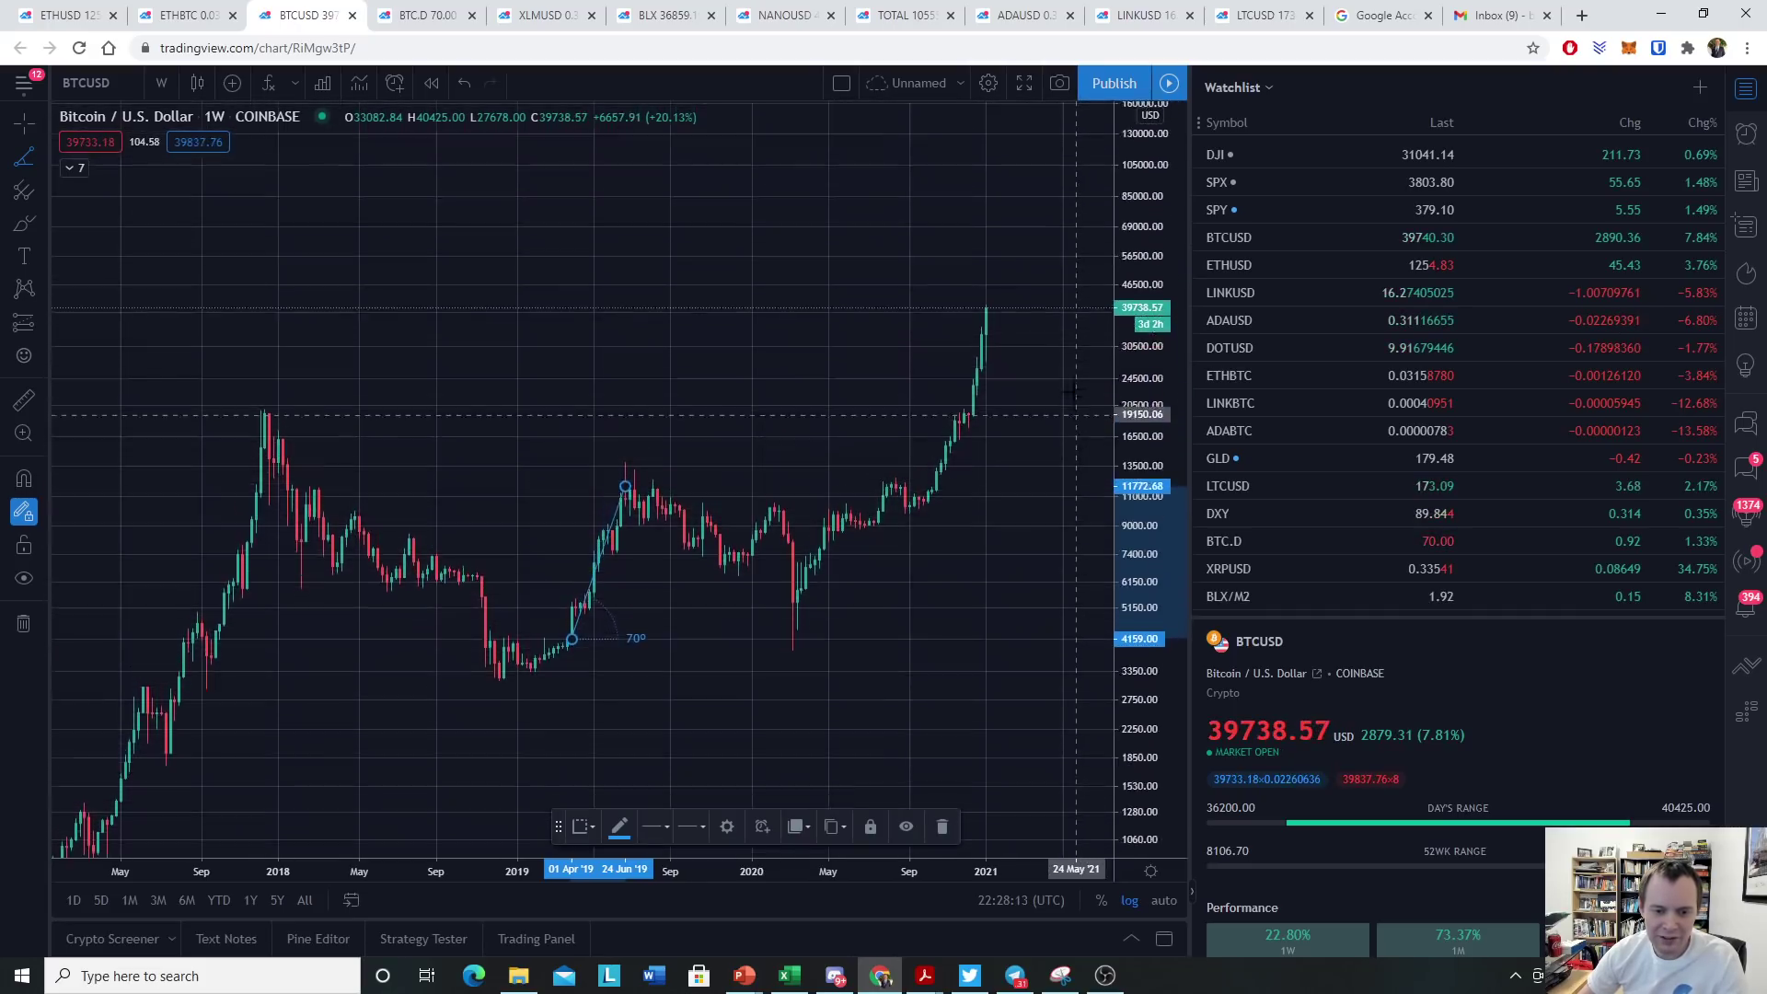
{"action": "right_click", "coordinate": [574, 417]}
{"action": "left_click", "coordinate": [660, 810]}
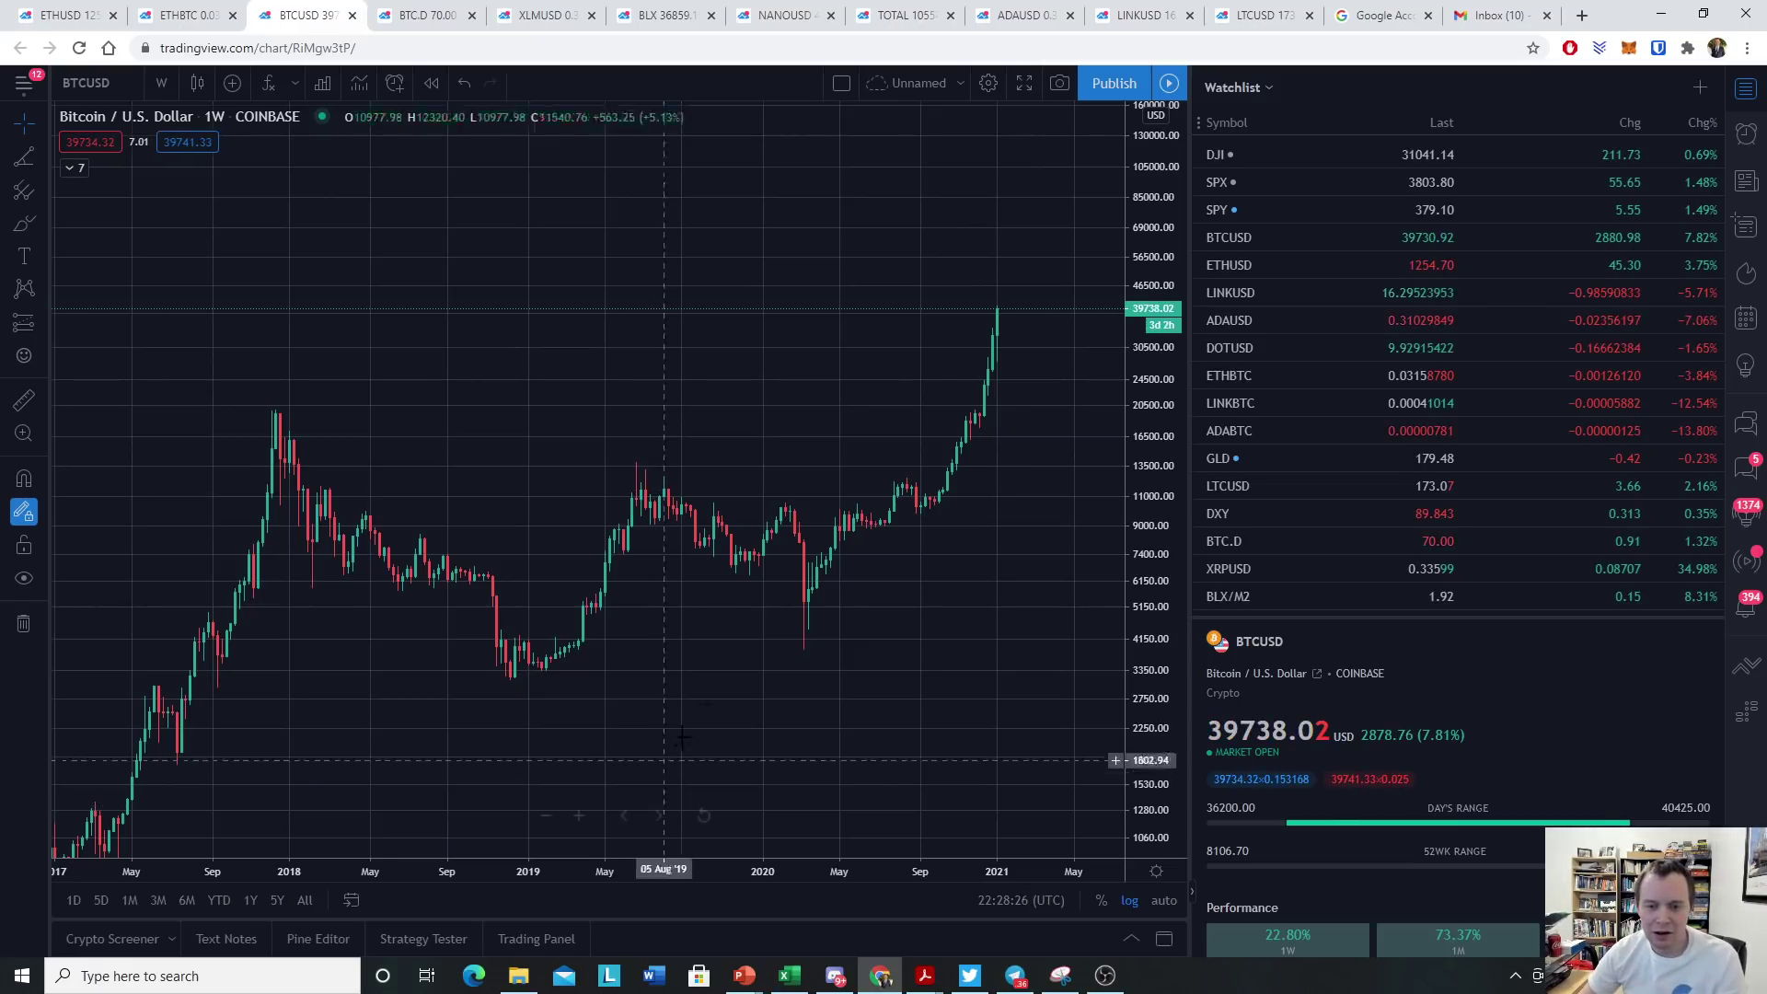
Zoom the chart into 2018–2021 and compress the price scale around the 2020 rally
{"action": "scroll", "coordinate": [651, 718], "scroll_direction": "up", "scroll_amount": 3}
{"action": "scroll", "coordinate": [648, 673], "scroll_direction": "up", "scroll_amount": 2}
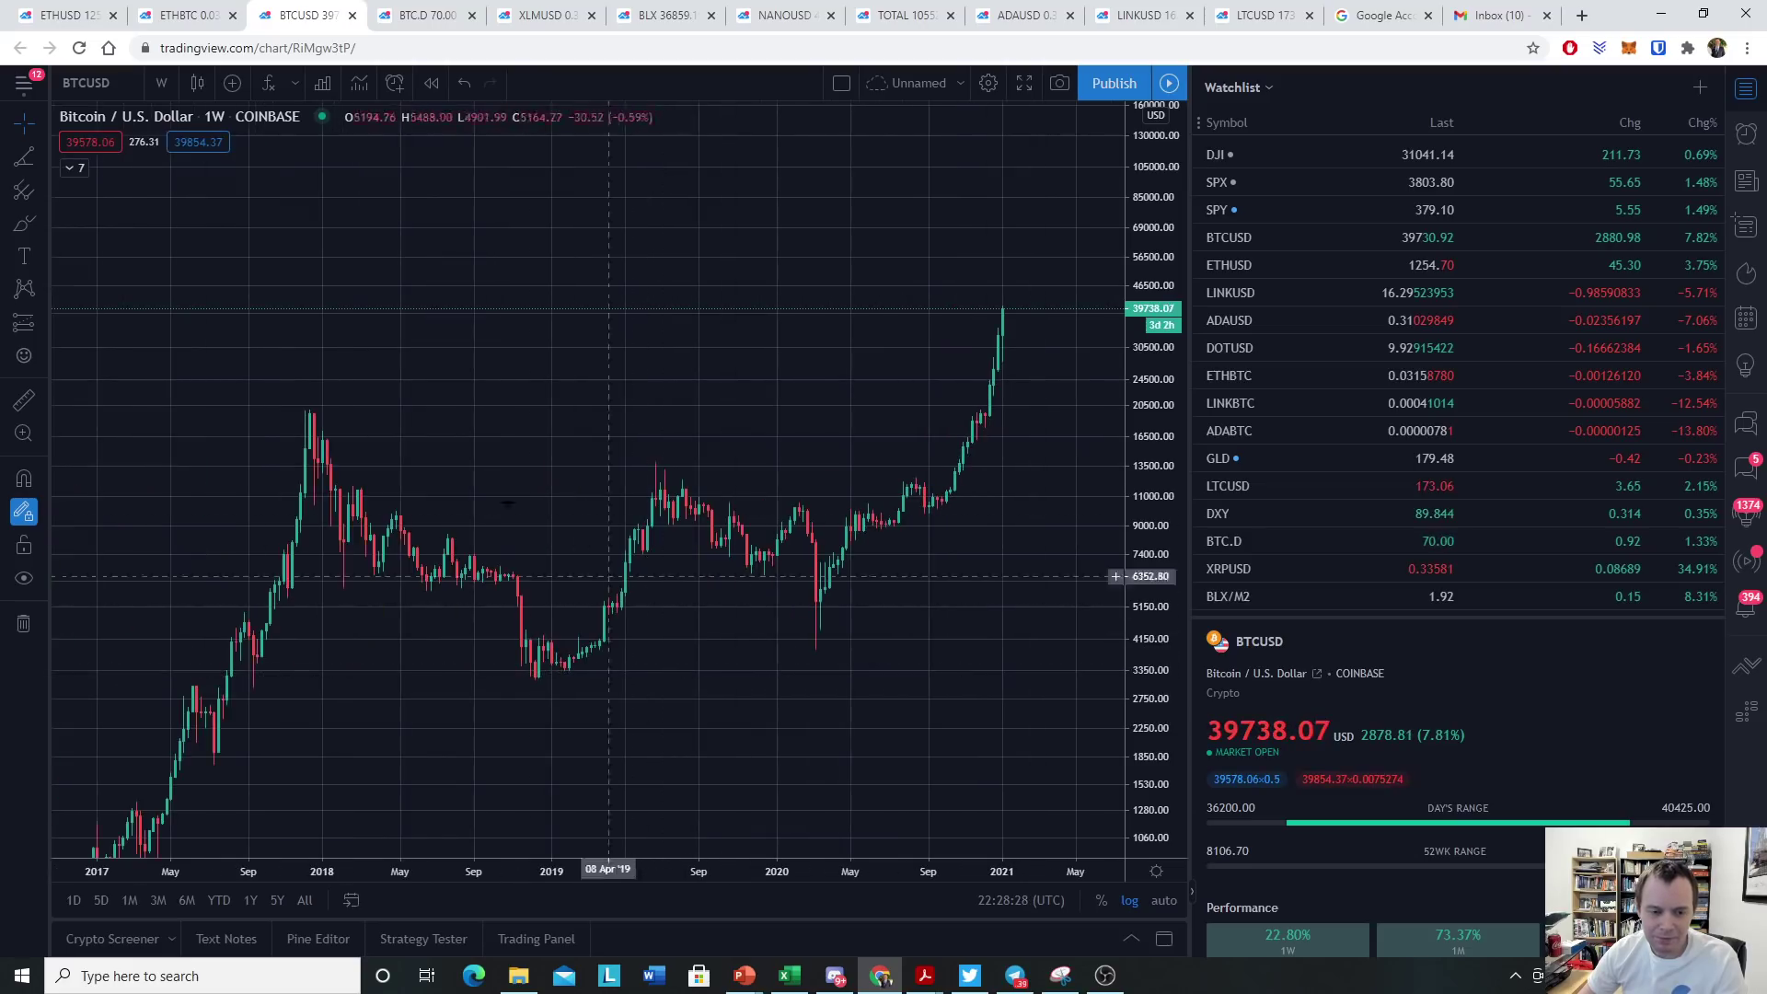
{"action": "scroll", "coordinate": [843, 644], "scroll_direction": "up", "scroll_amount": 2}
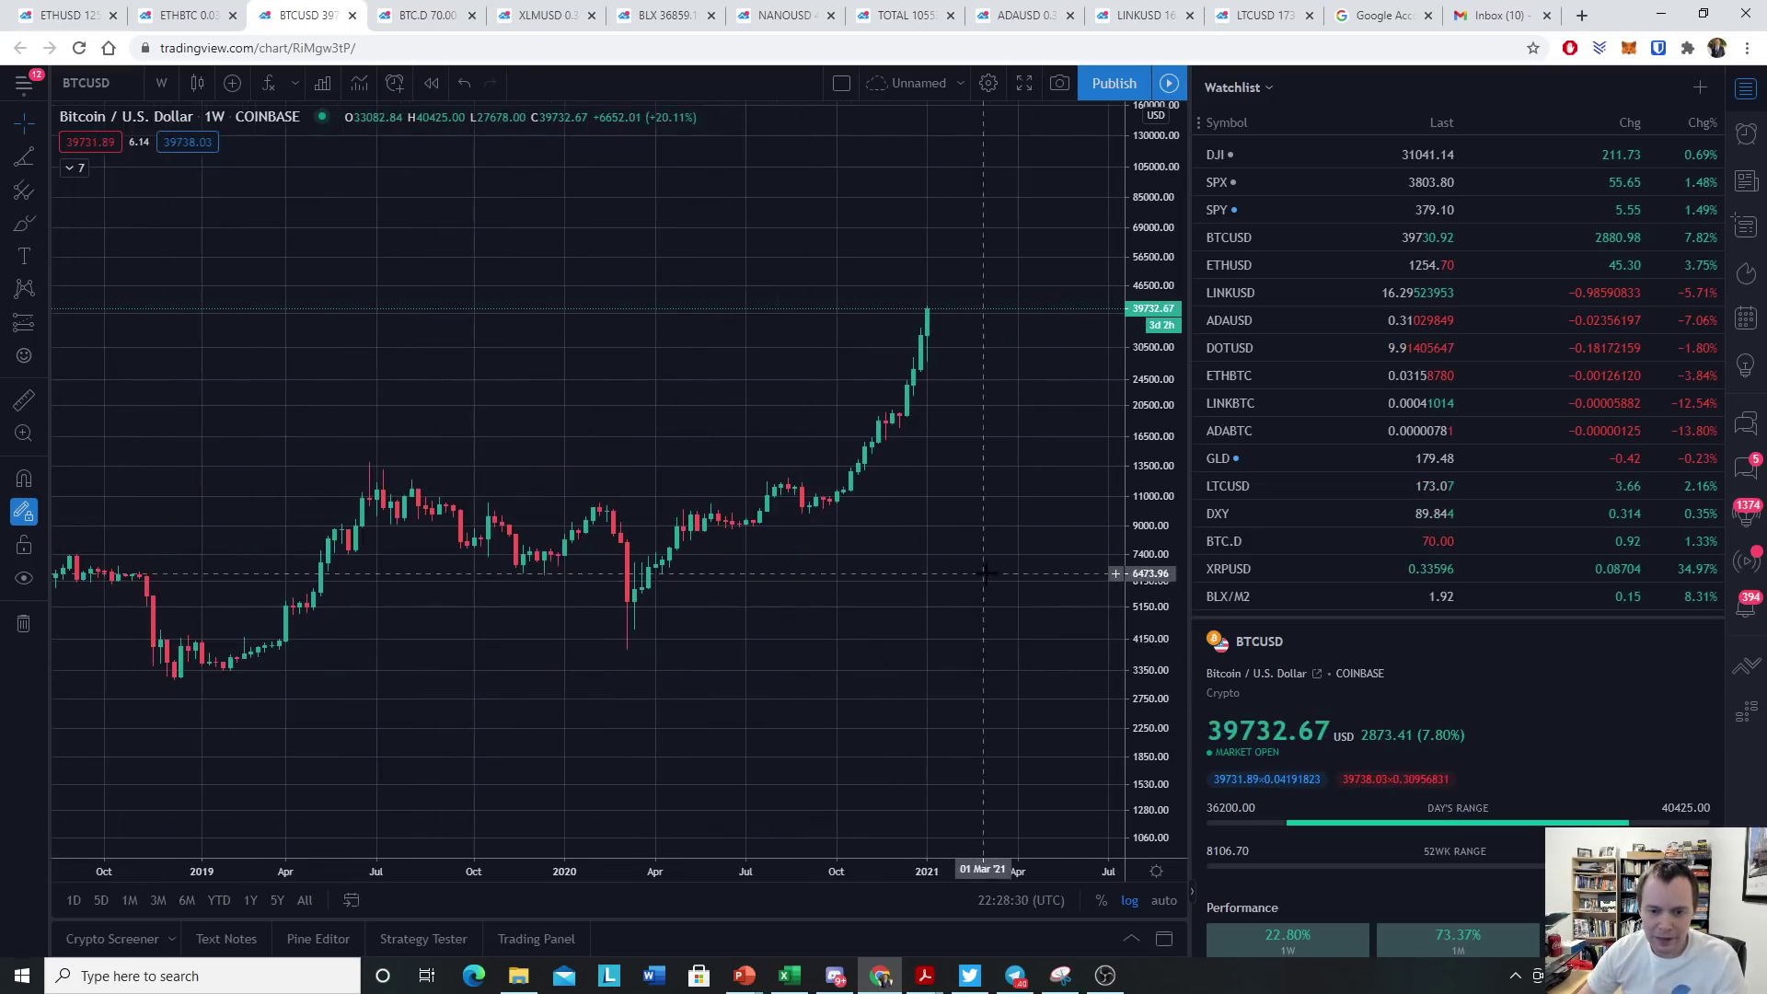
{"action": "scroll", "coordinate": [985, 566], "scroll_direction": "up", "scroll_amount": 3}
{"action": "scroll", "coordinate": [899, 584], "scroll_direction": "down", "scroll_amount": 4}
{"action": "left_click_drag", "start_coordinate": [1149, 365], "coordinate": [1150, 442]}
{"action": "left_click_drag", "start_coordinate": [371, 515], "coordinate": [263, 405]}
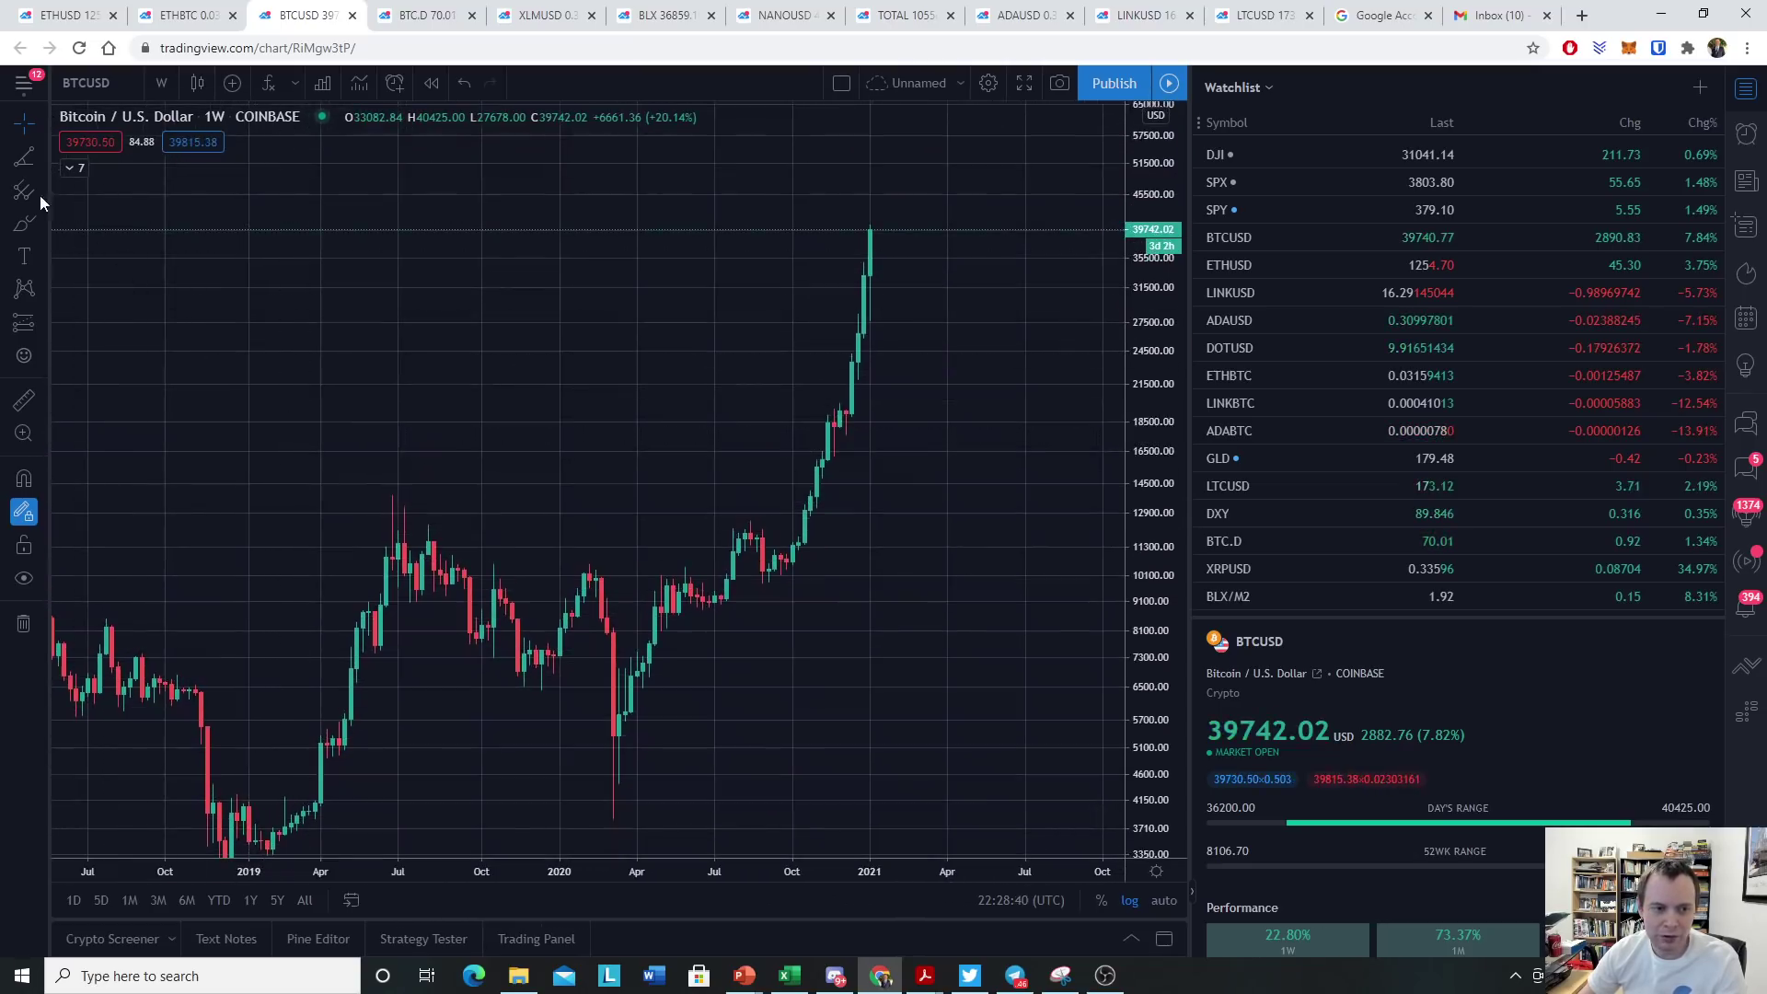
Draw trend angles of 72° (Oct to late Nov 2020) and 84° (late Nov to latest candle)
{"action": "left_click", "coordinate": [24, 157]}
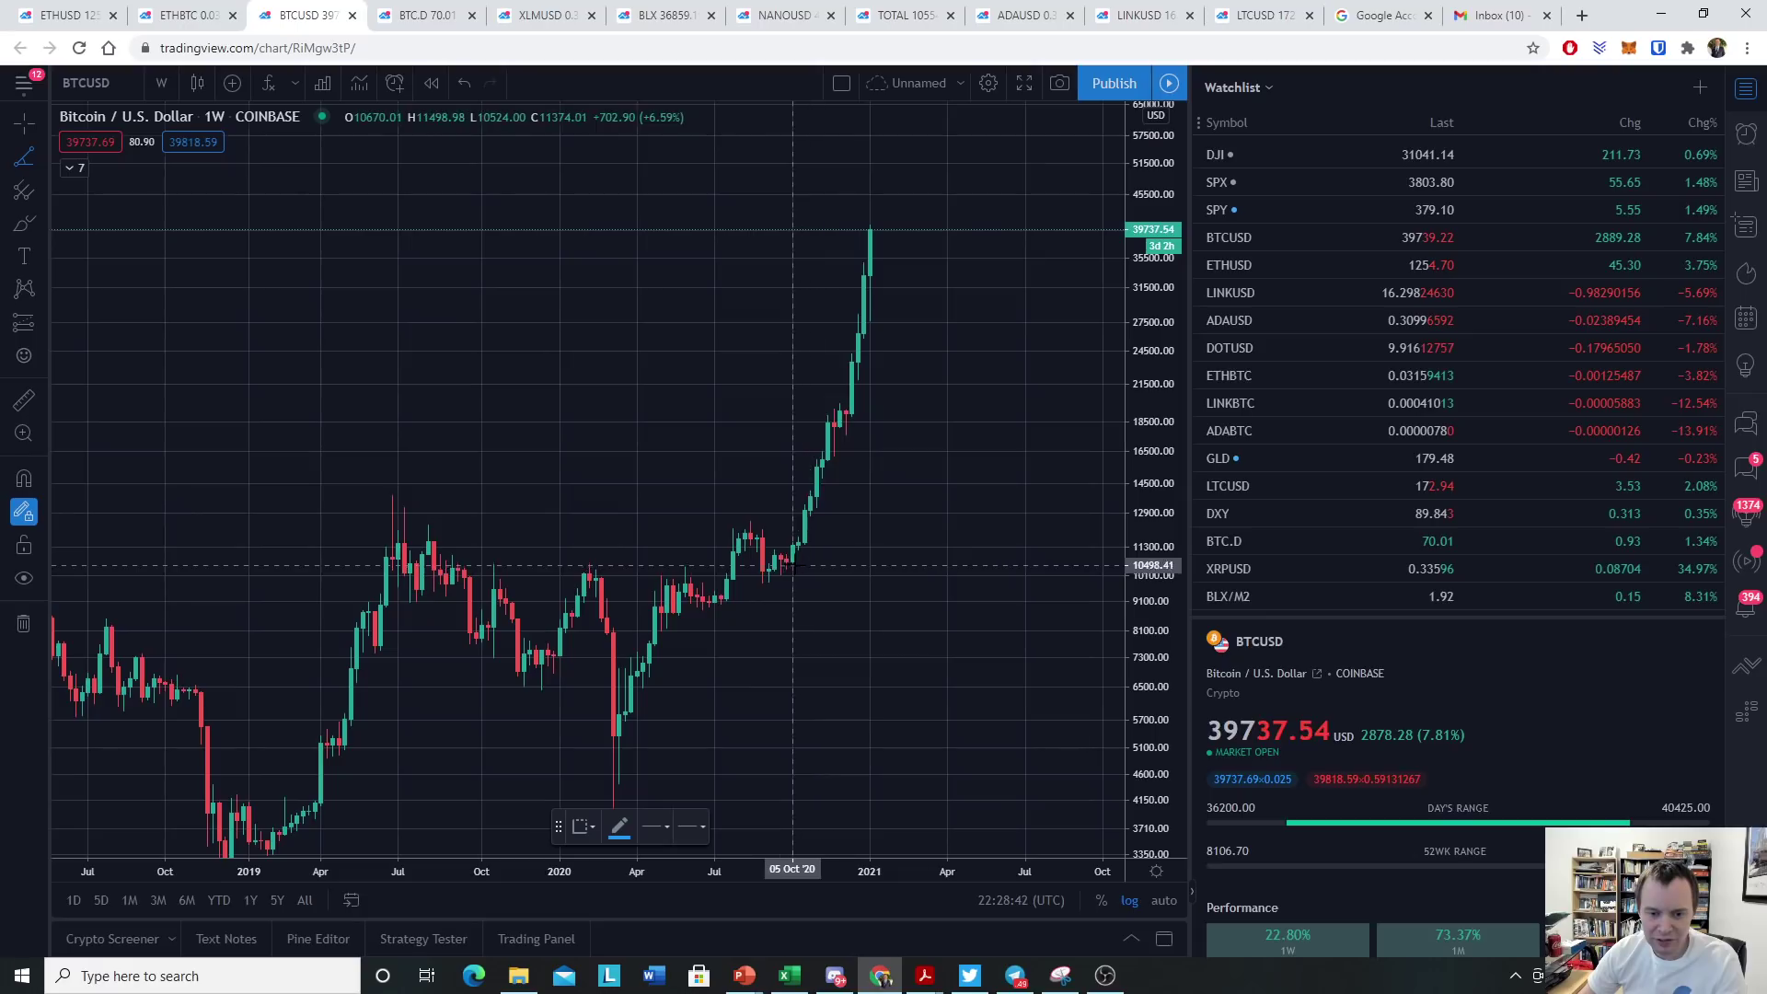
{"action": "left_click", "coordinate": [802, 556]}
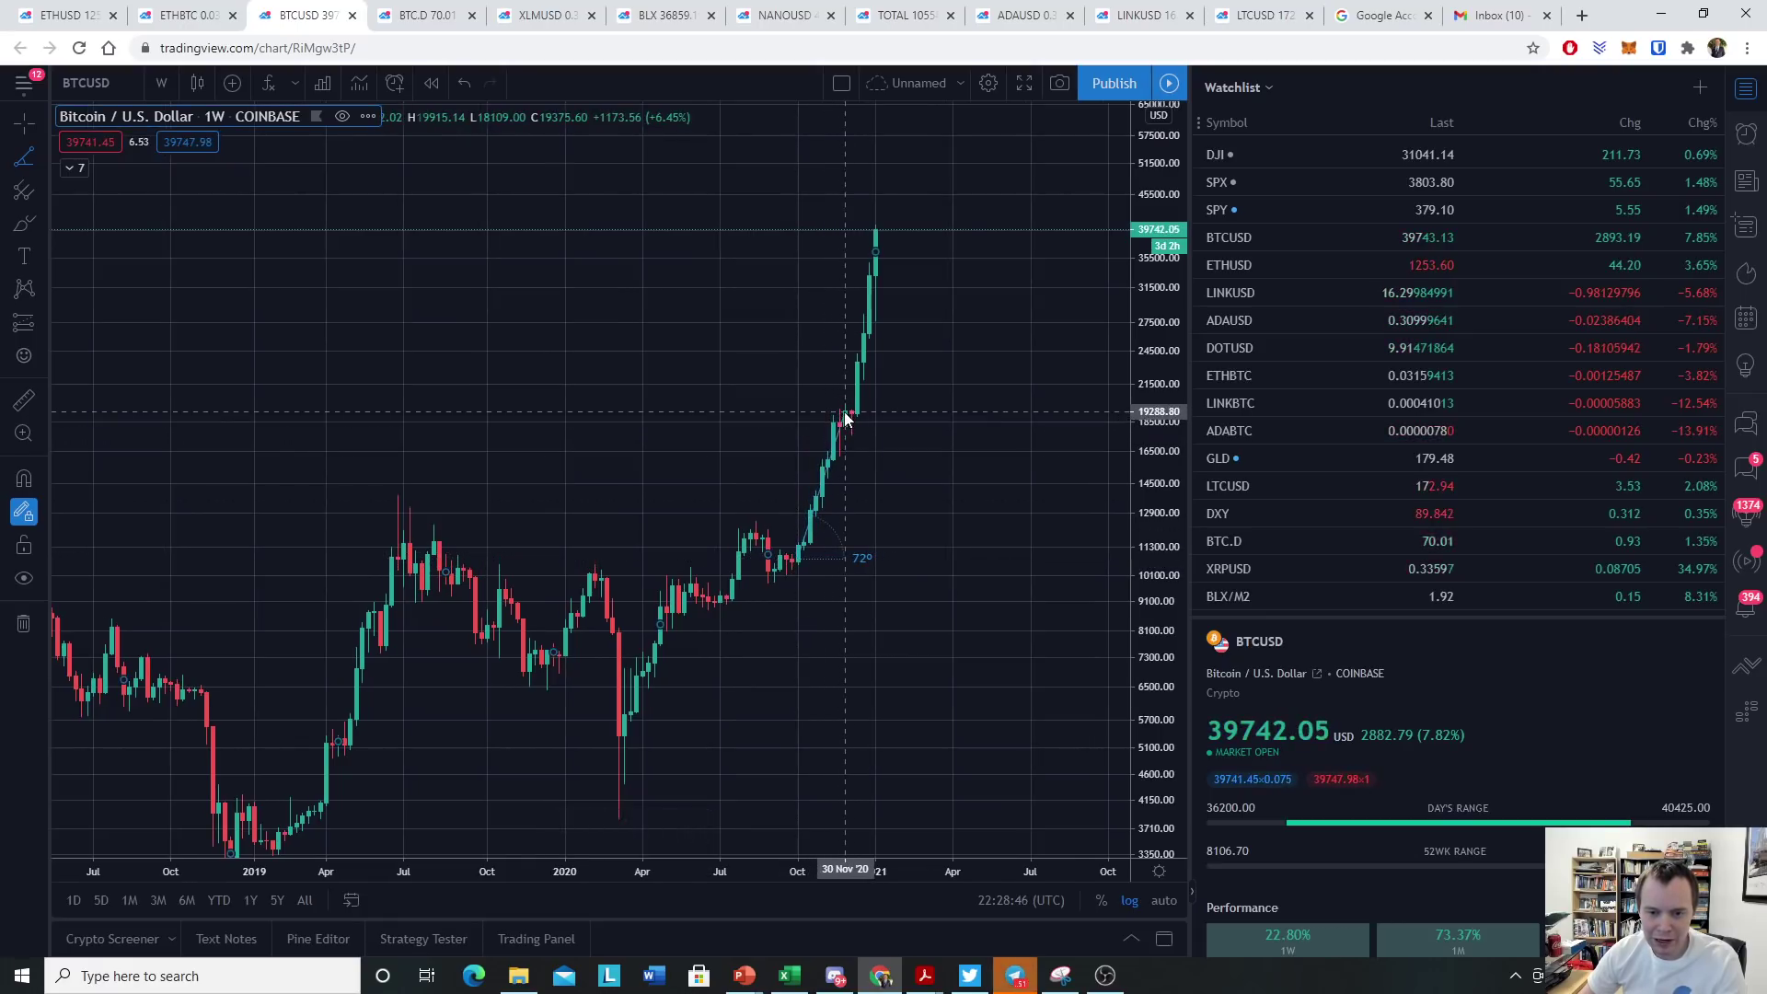
{"action": "left_click", "coordinate": [844, 416]}
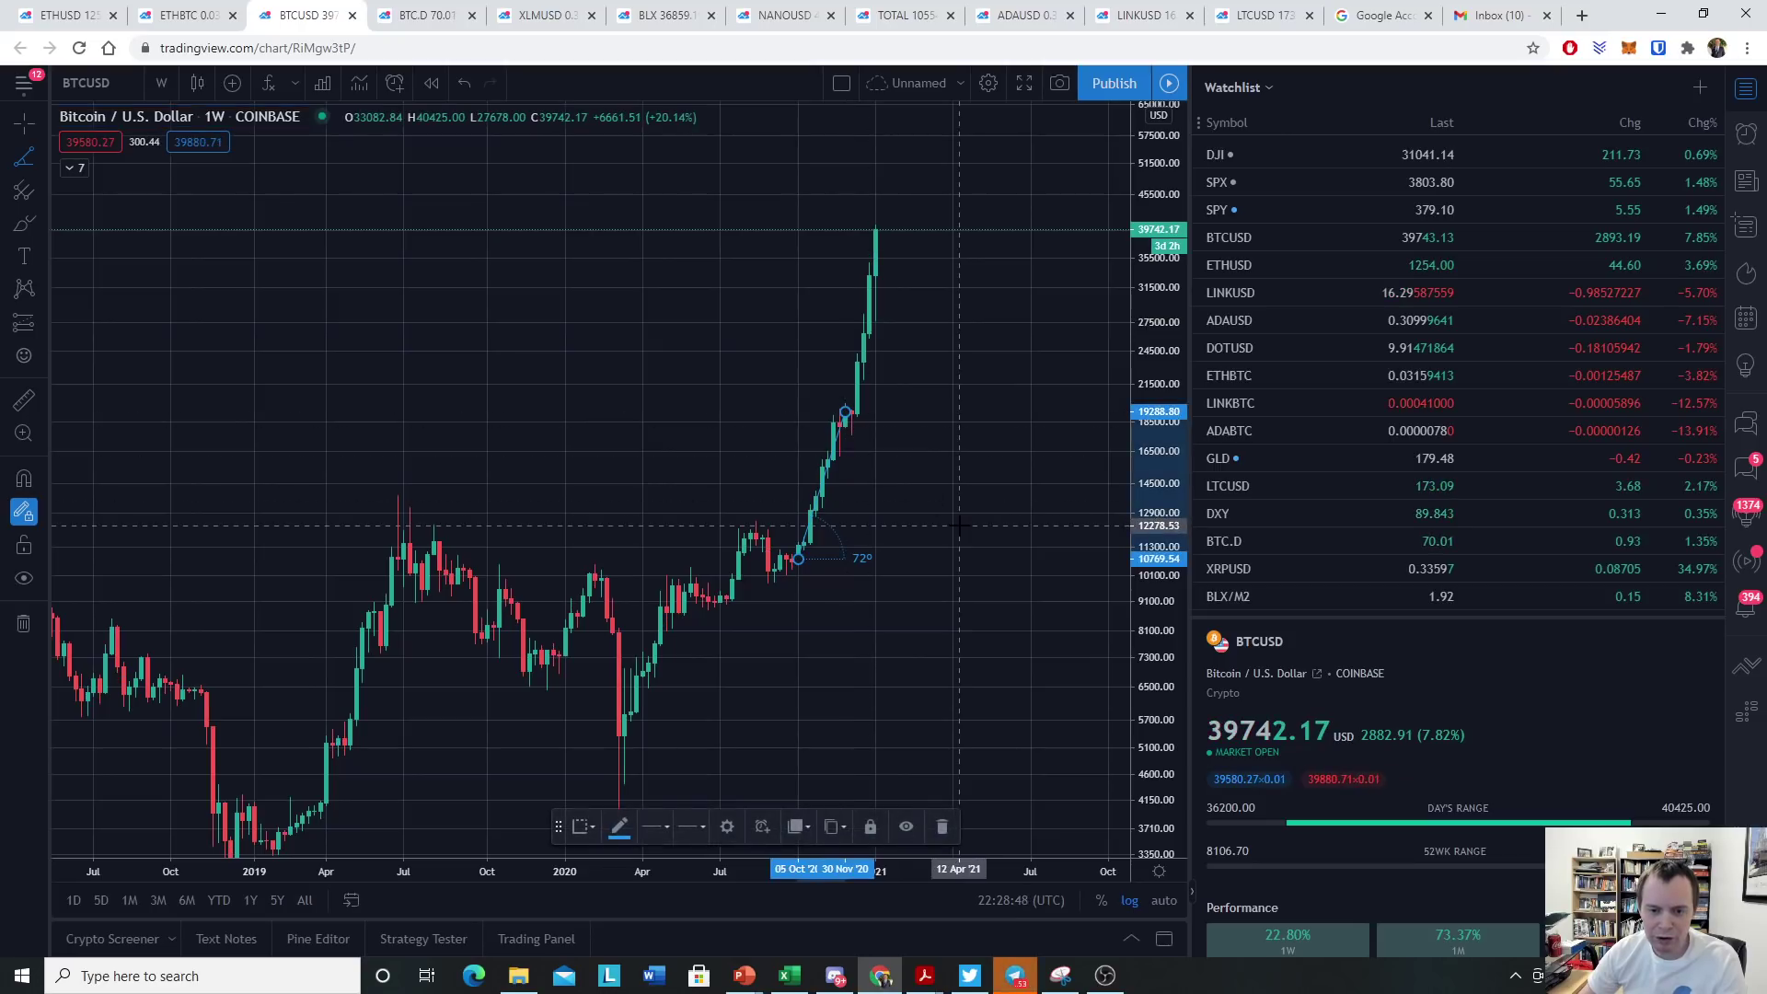
{"action": "left_click", "coordinate": [854, 414]}
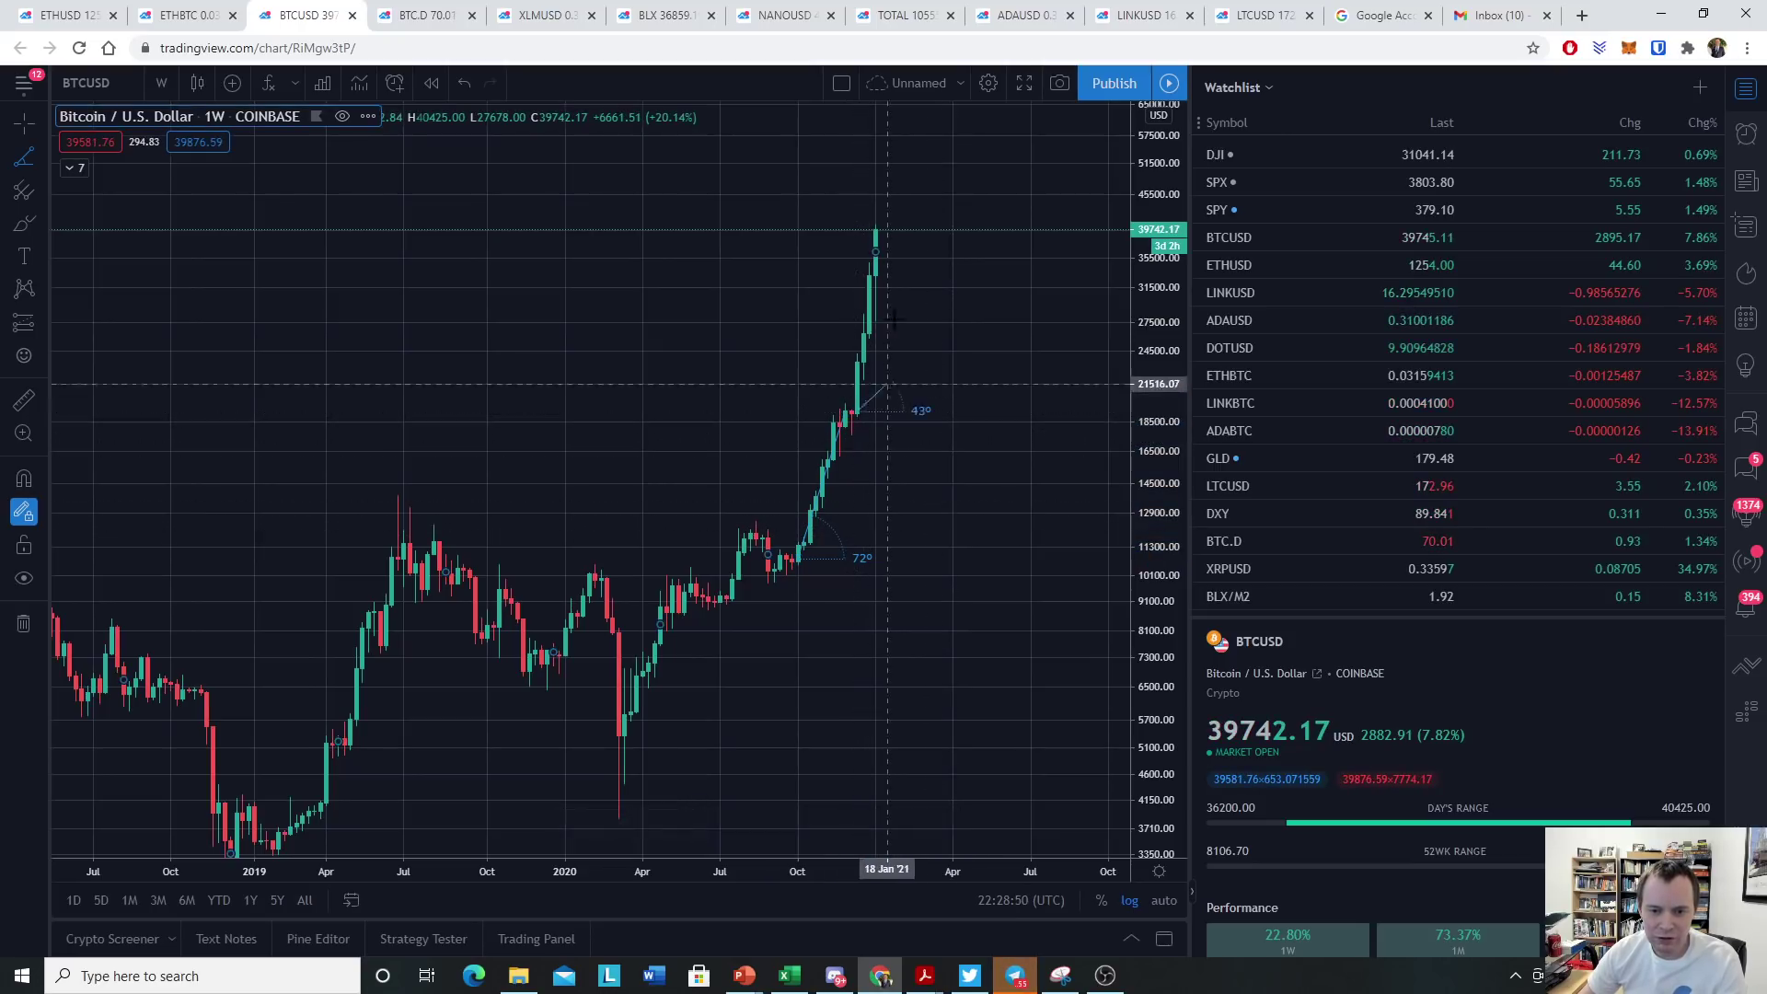
{"action": "left_click", "coordinate": [876, 236]}
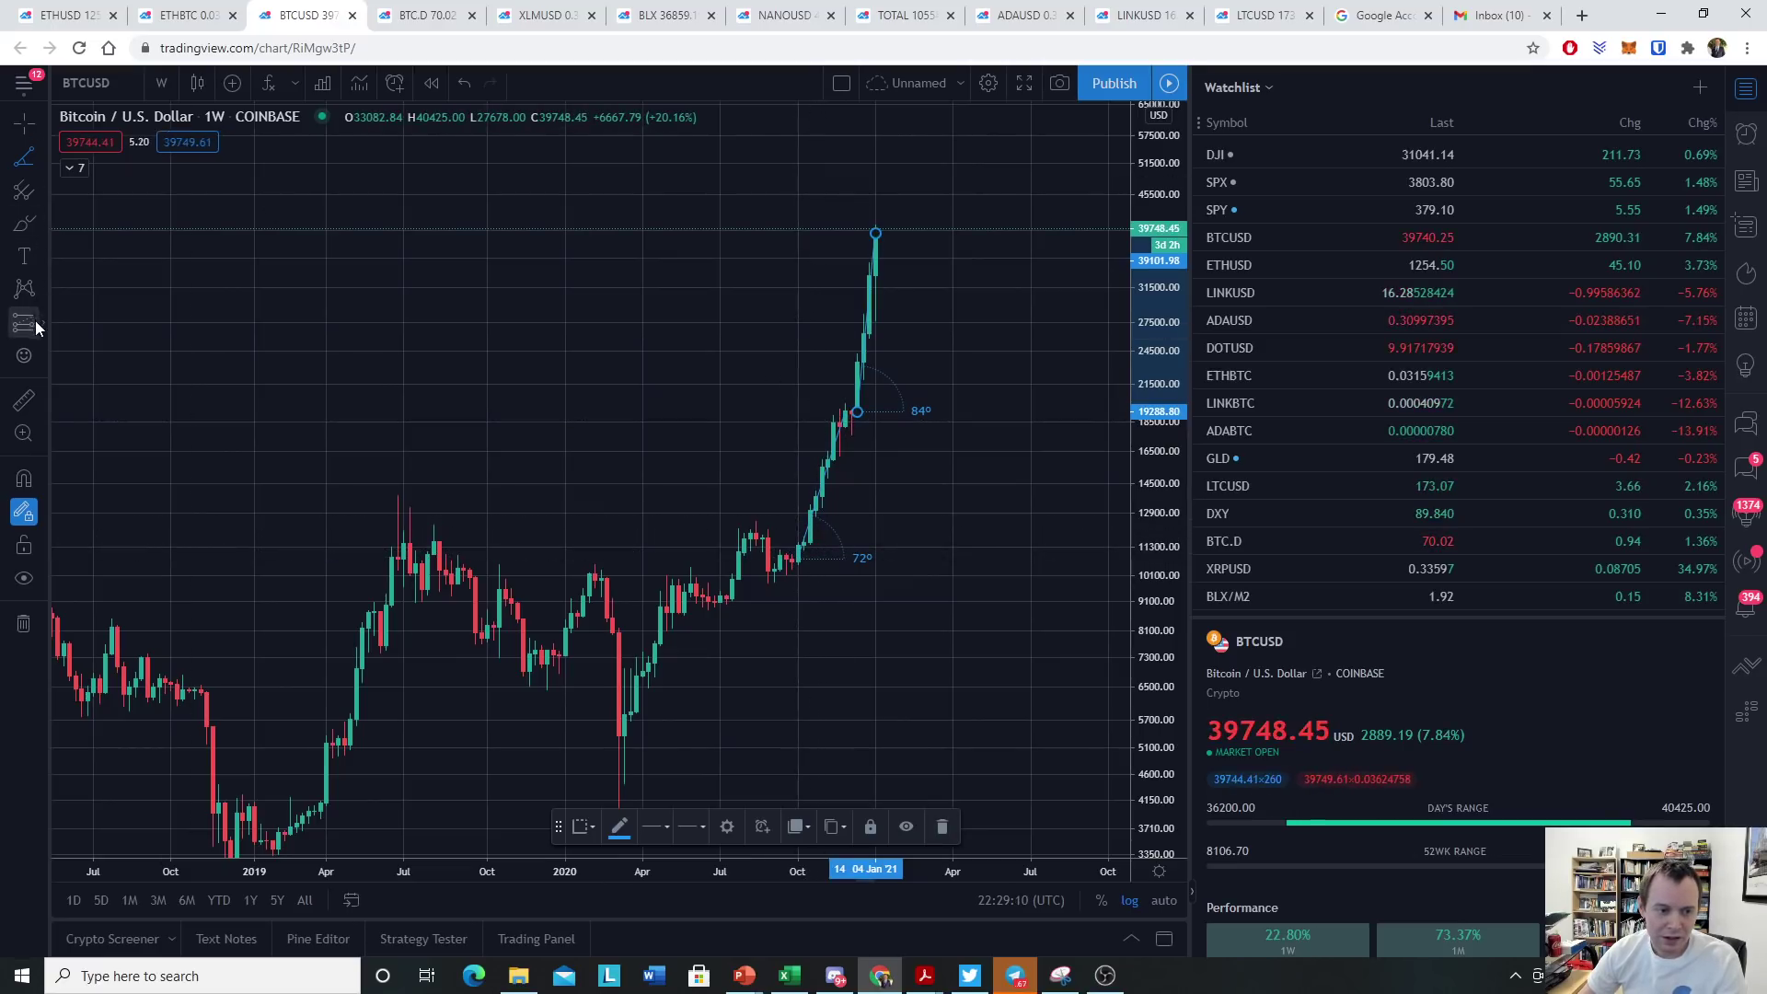
Draw a 77° trend angle from the April 2019 low to the mid-2019 peak
{"action": "left_click", "coordinate": [42, 157]}
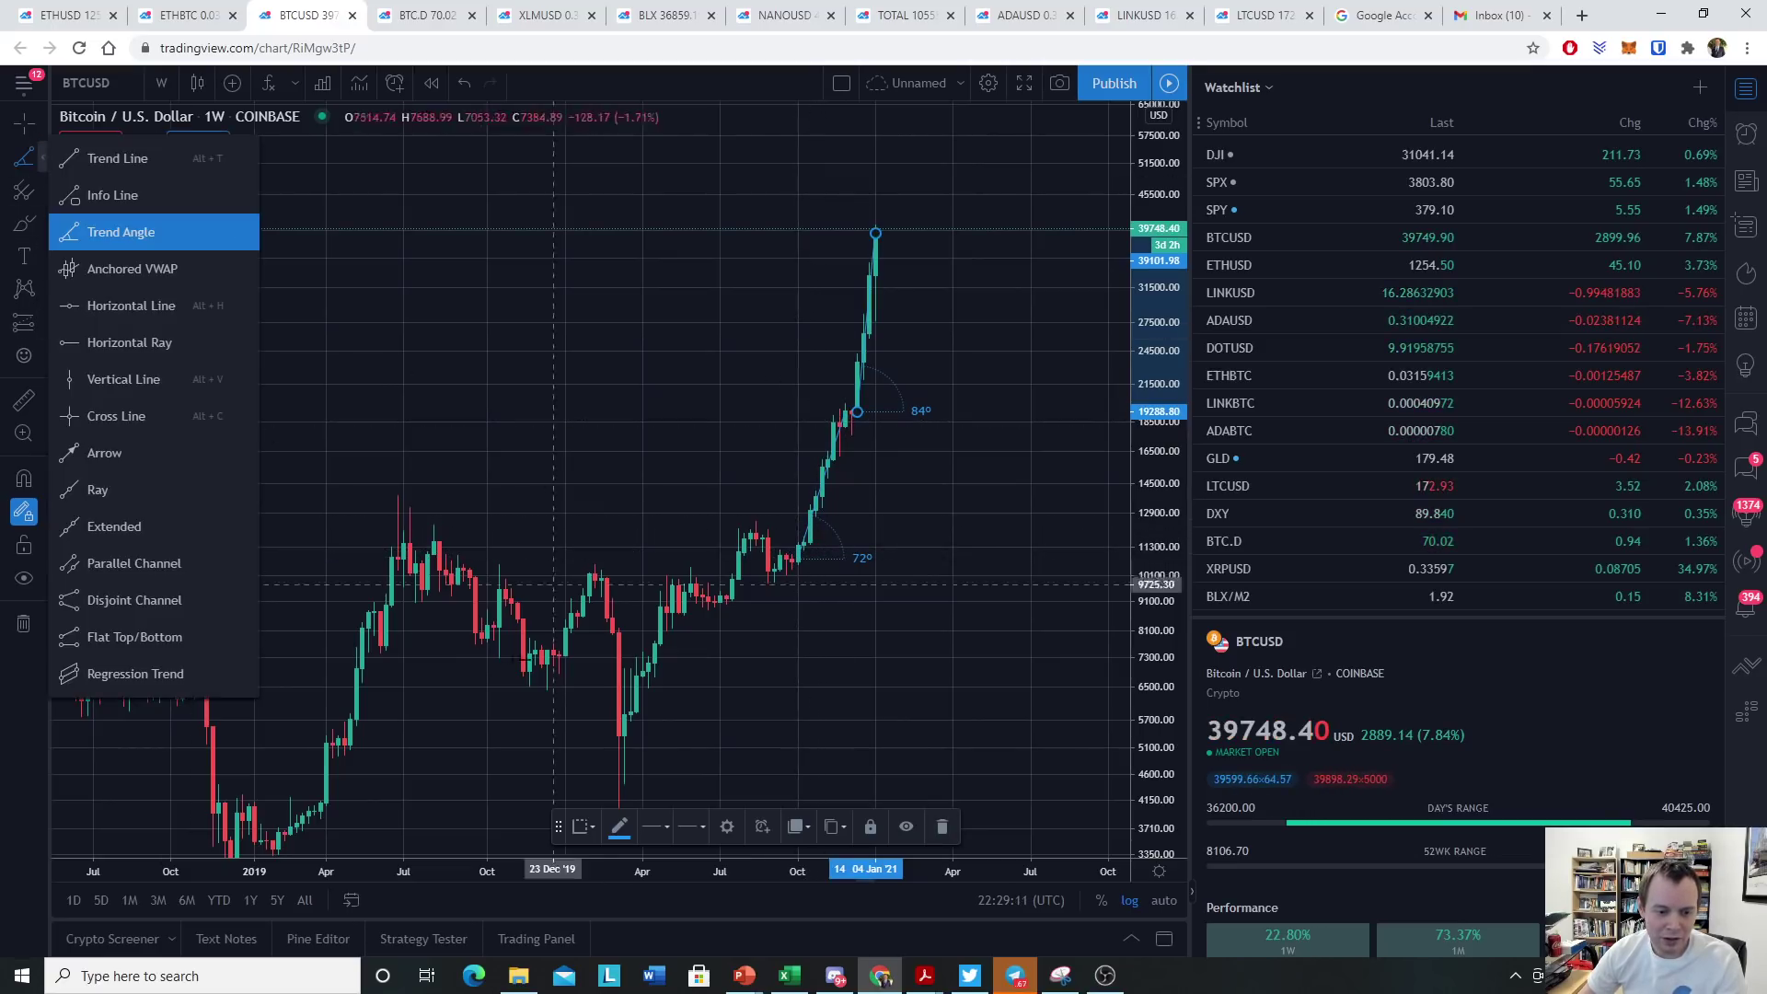
{"action": "left_click", "coordinate": [324, 804]}
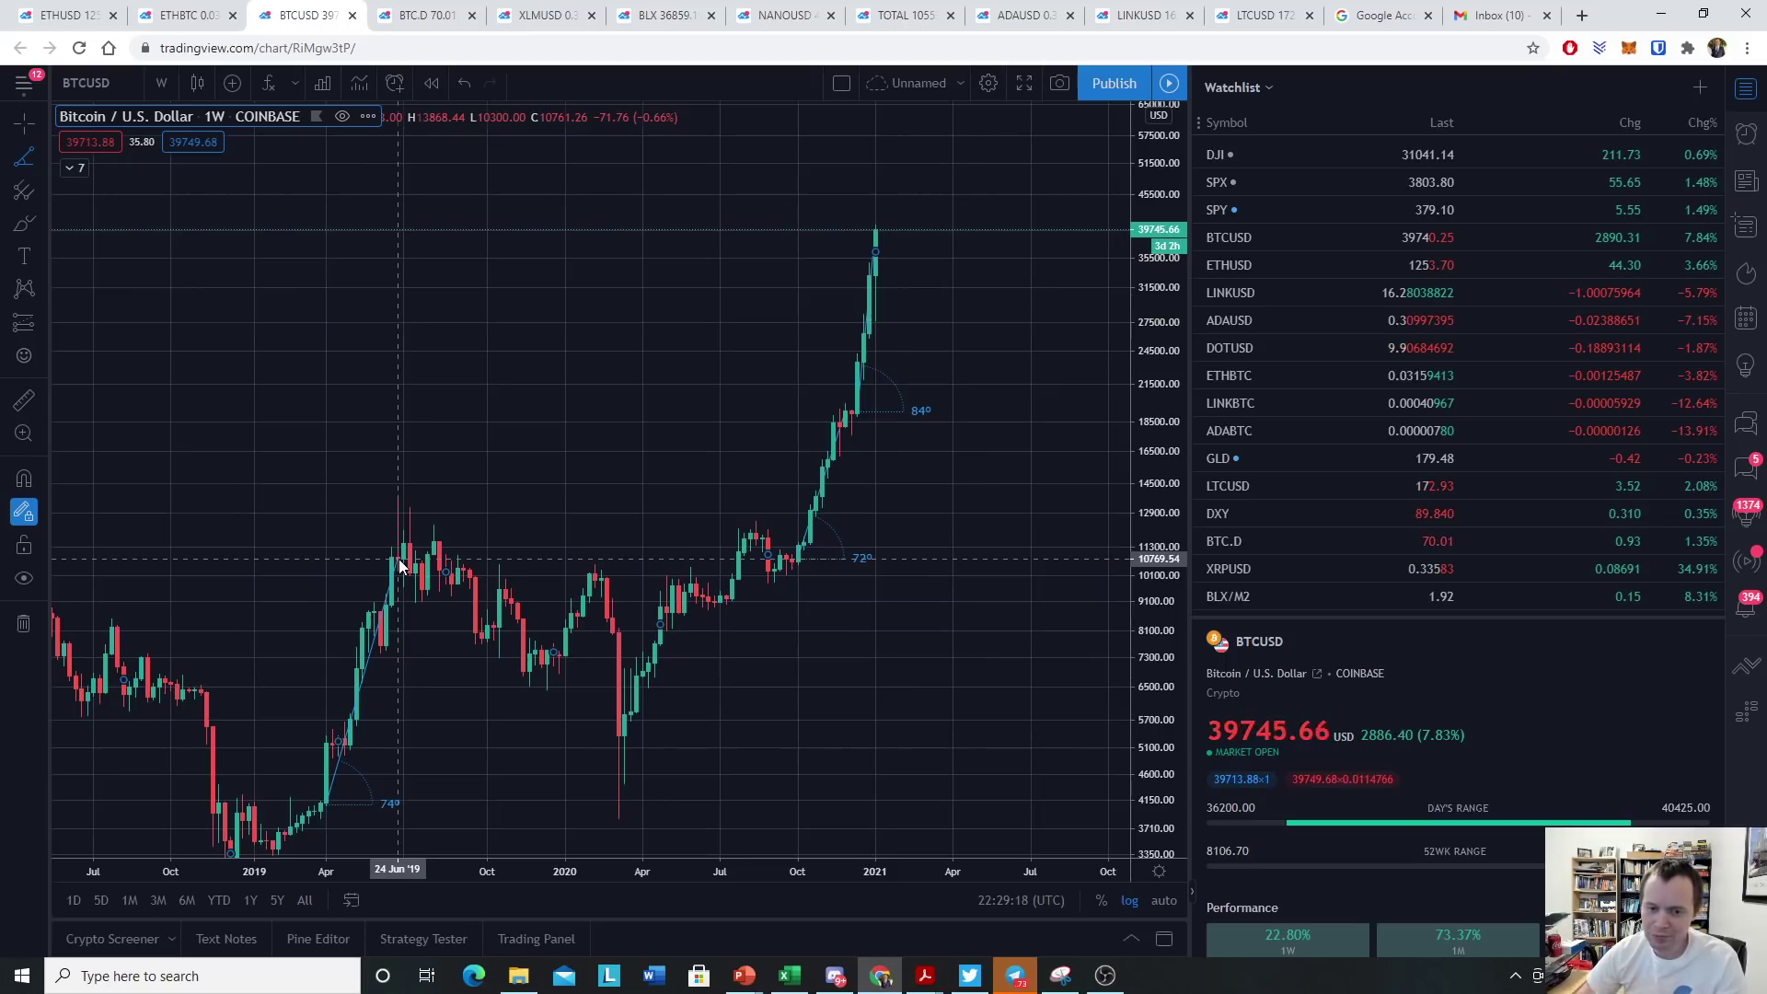
{"action": "left_click", "coordinate": [399, 497]}
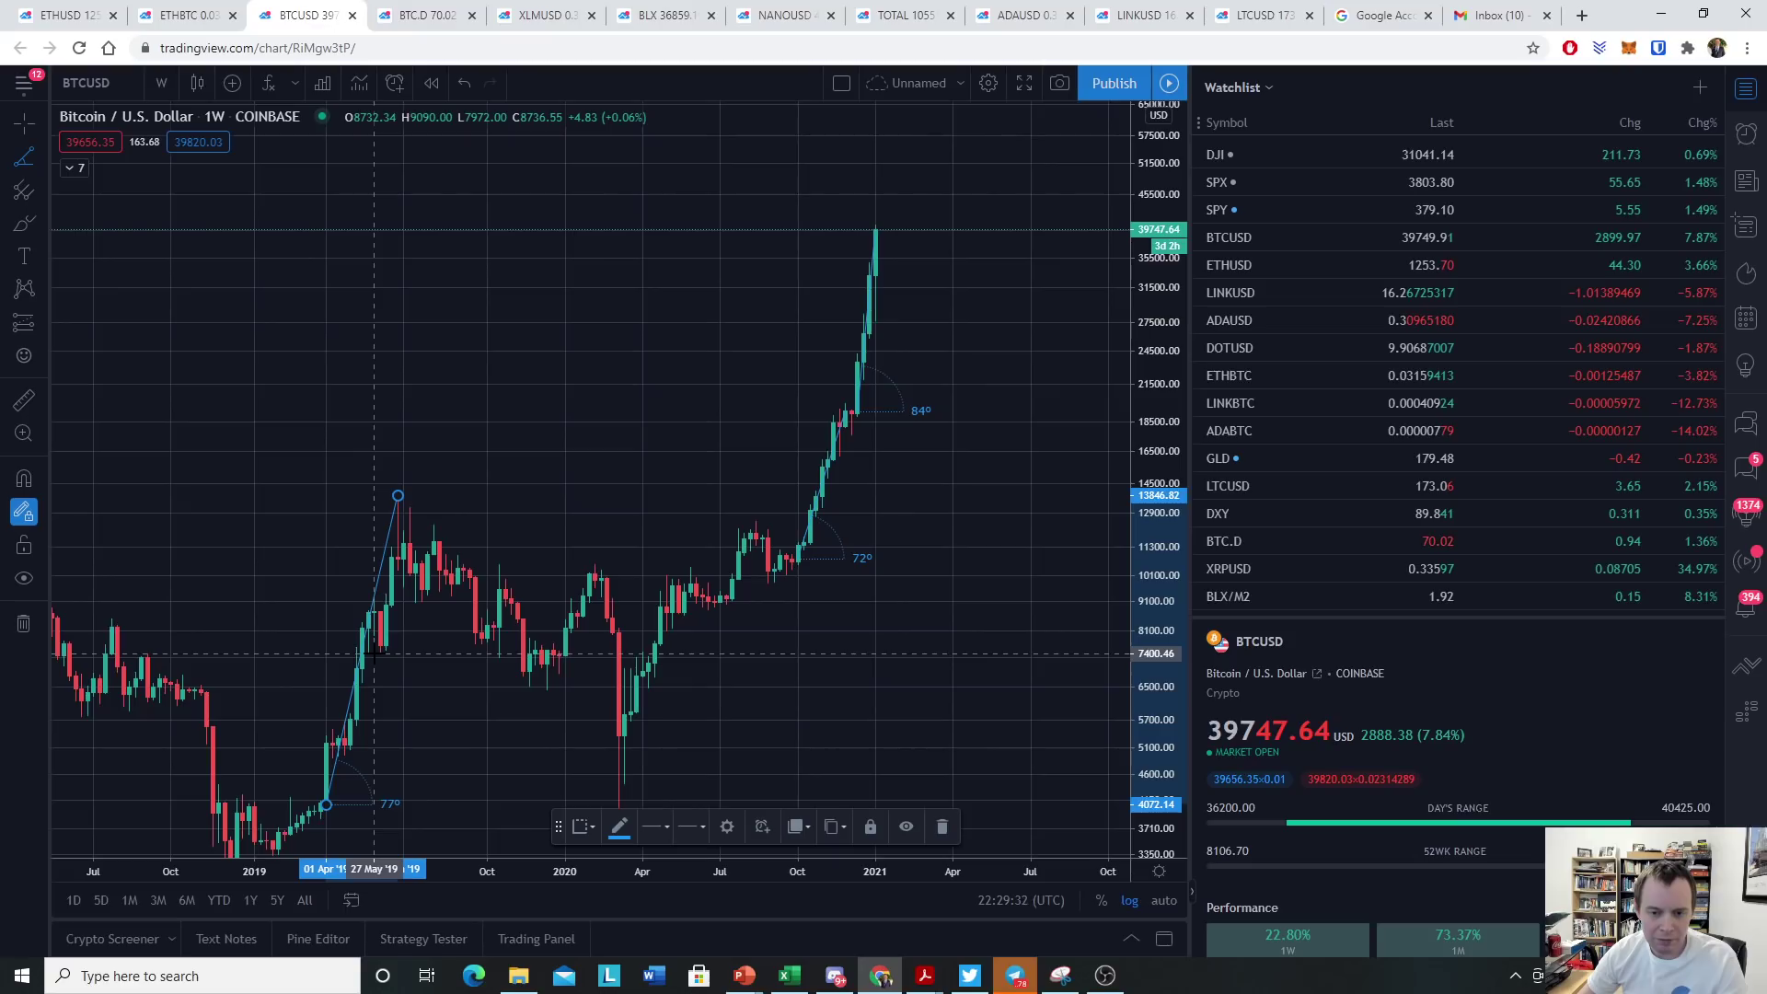
Pan to 2017 and draw an 86° trend angle up to the December 2017 peak
{"action": "left_click_drag", "start_coordinate": [264, 493], "coordinate": [836, 300]}
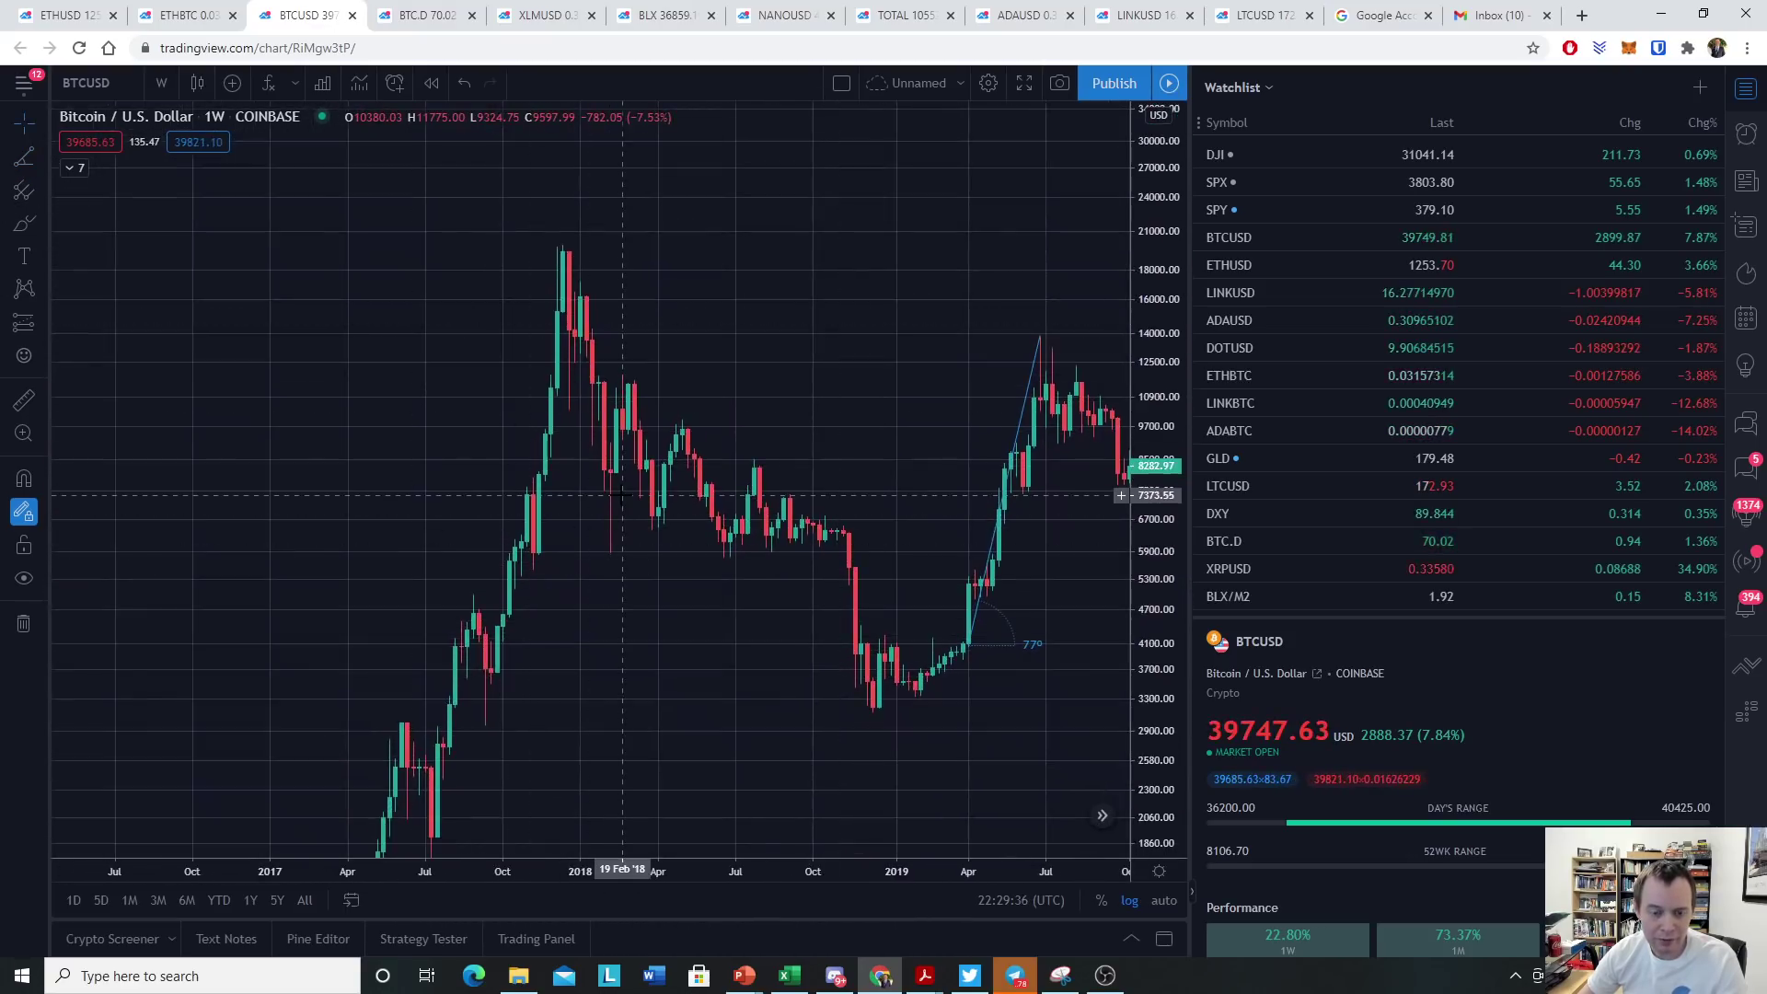
{"action": "left_click_drag", "start_coordinate": [701, 644], "coordinate": [317, 637]}
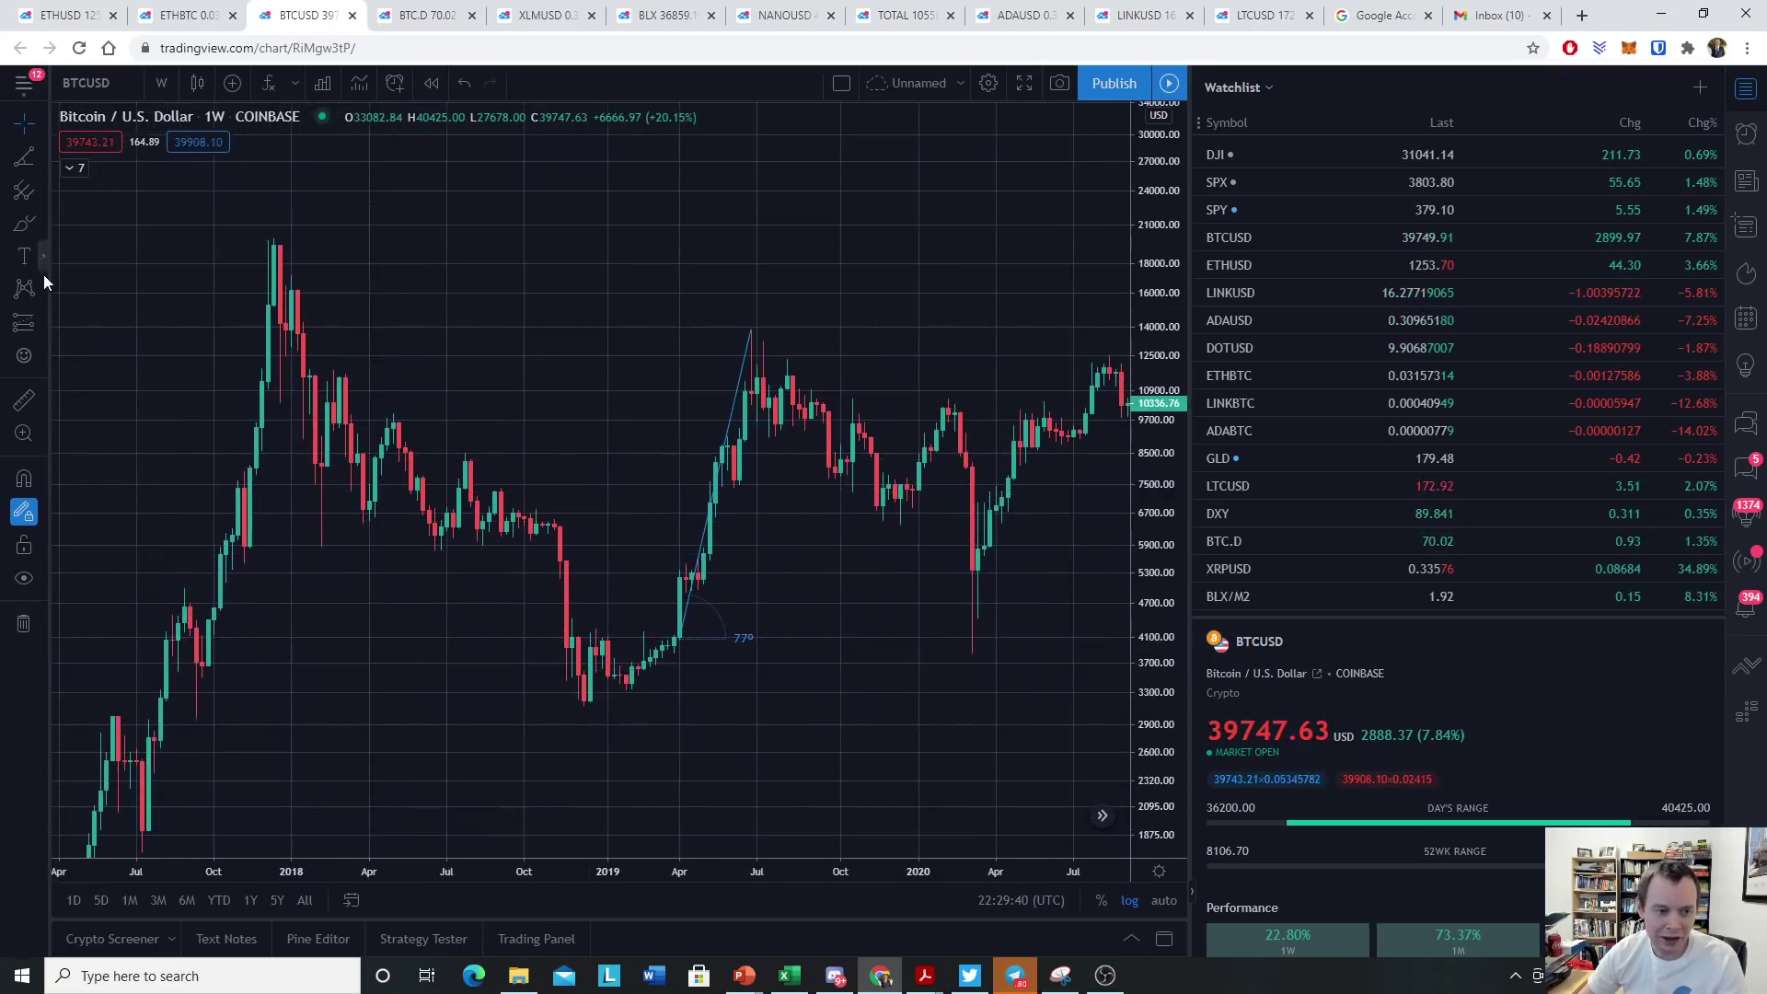
{"action": "left_click", "coordinate": [24, 160]}
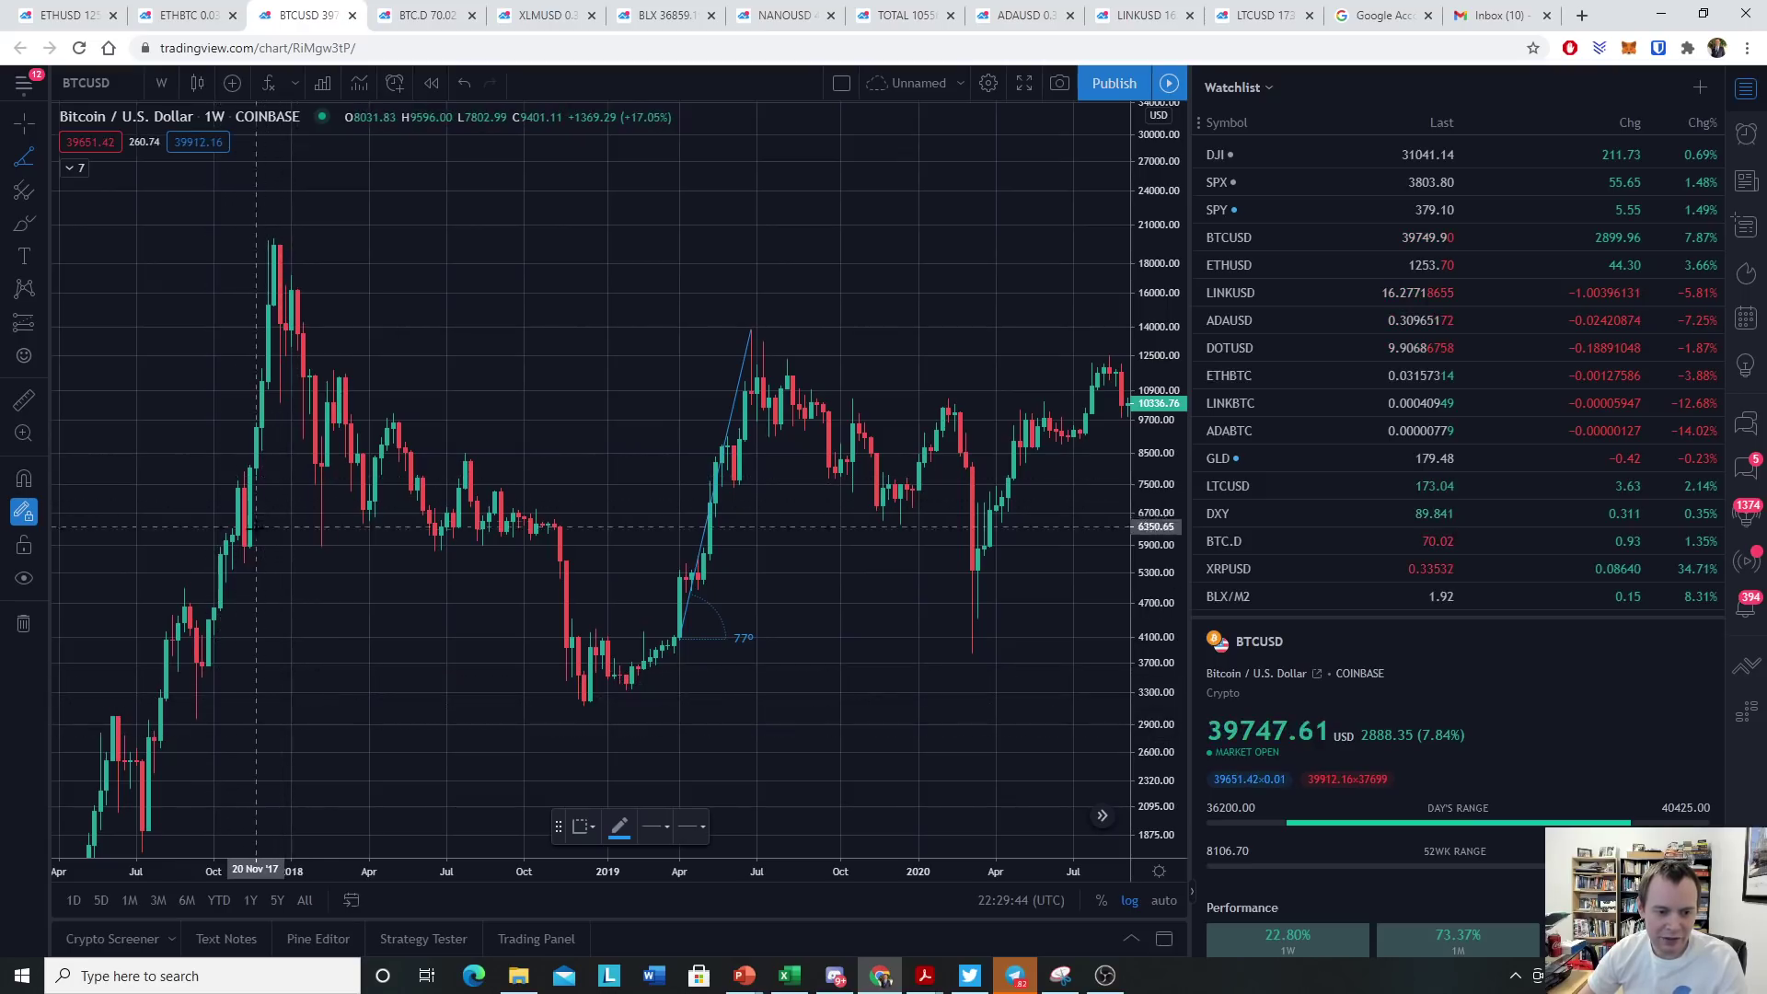
{"action": "left_click_drag", "start_coordinate": [249, 545], "coordinate": [275, 245]}
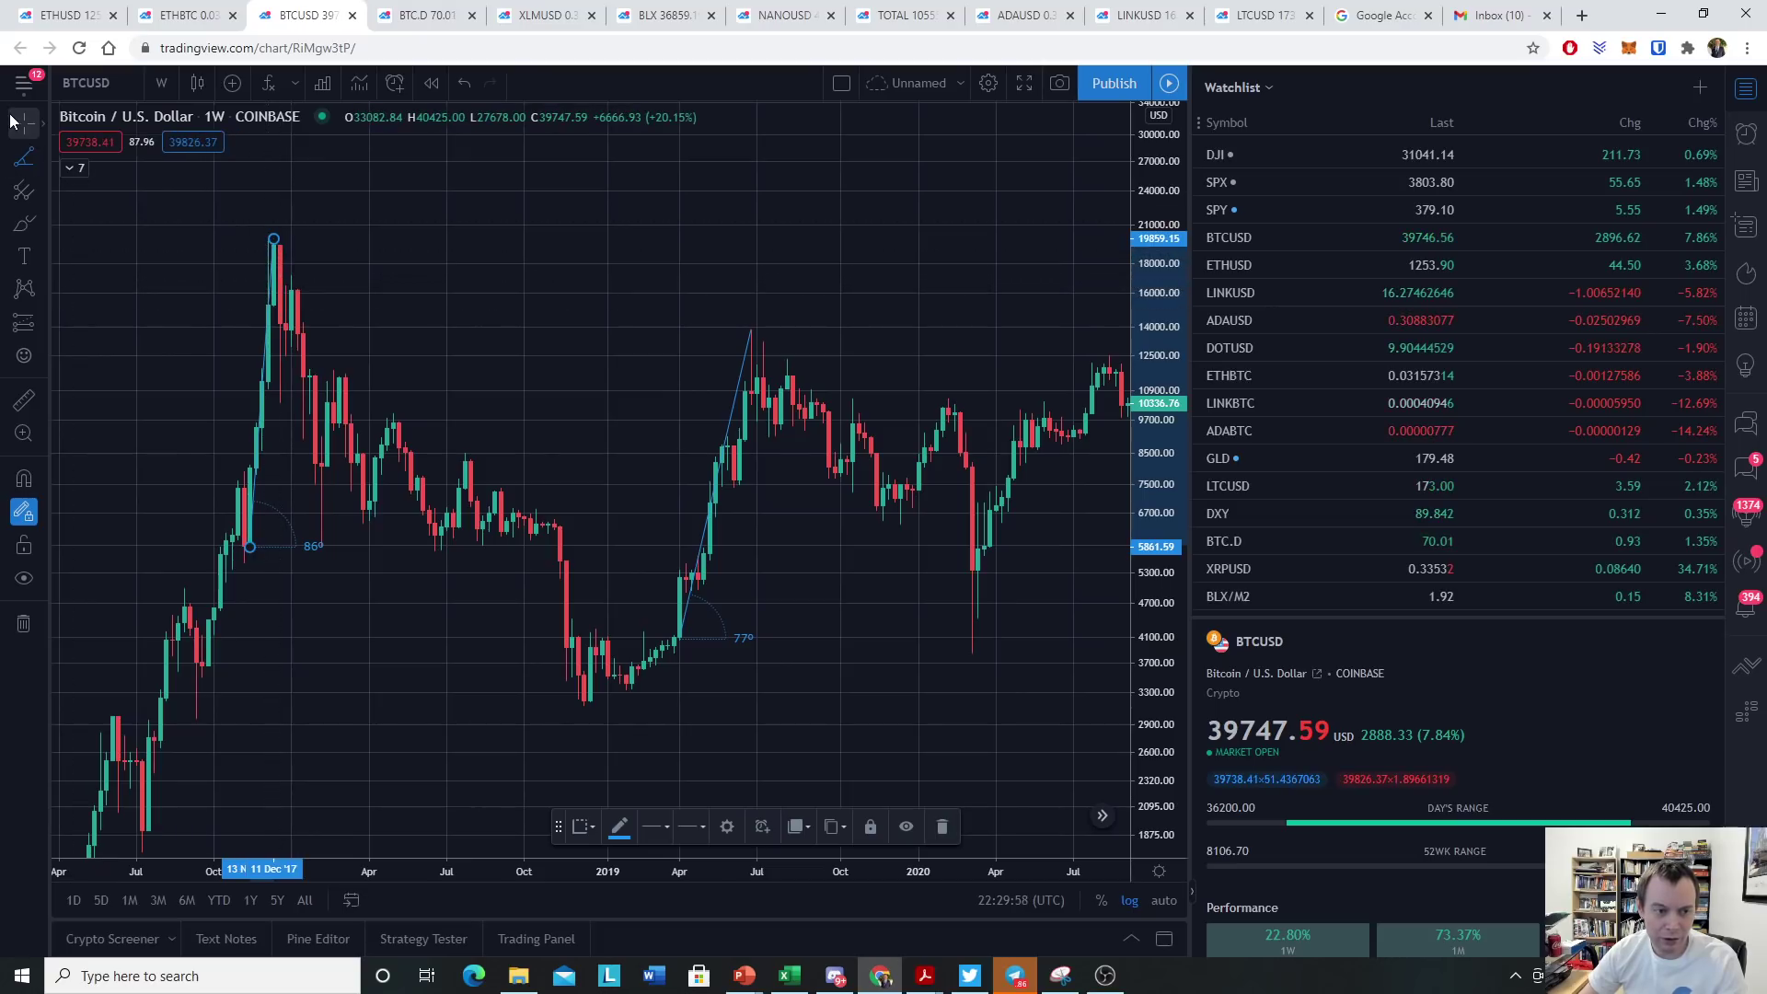
{"action": "scroll", "coordinate": [406, 540], "scroll_direction": "up", "scroll_amount": 3}
Draw a 79° trend angle from the April 2017 low to the June 2017 high
{"action": "left_click_drag", "start_coordinate": [406, 540], "coordinate": [440, 409]}
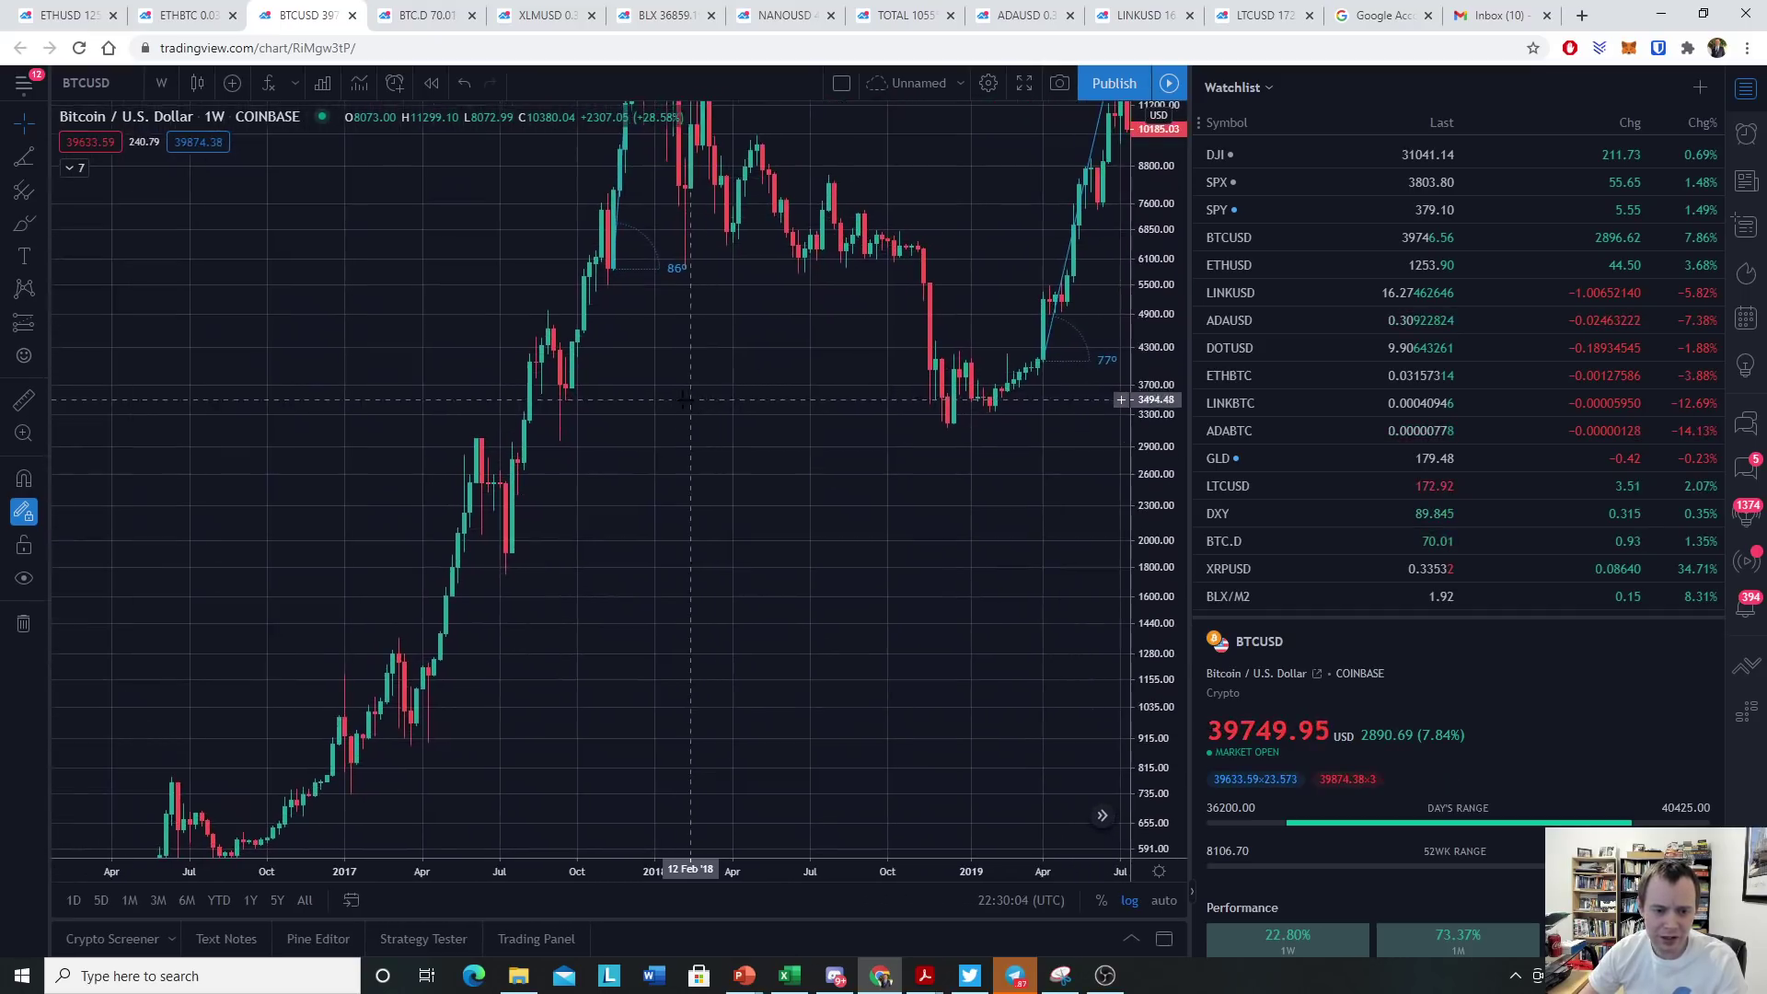
{"action": "left_click", "coordinate": [24, 157]}
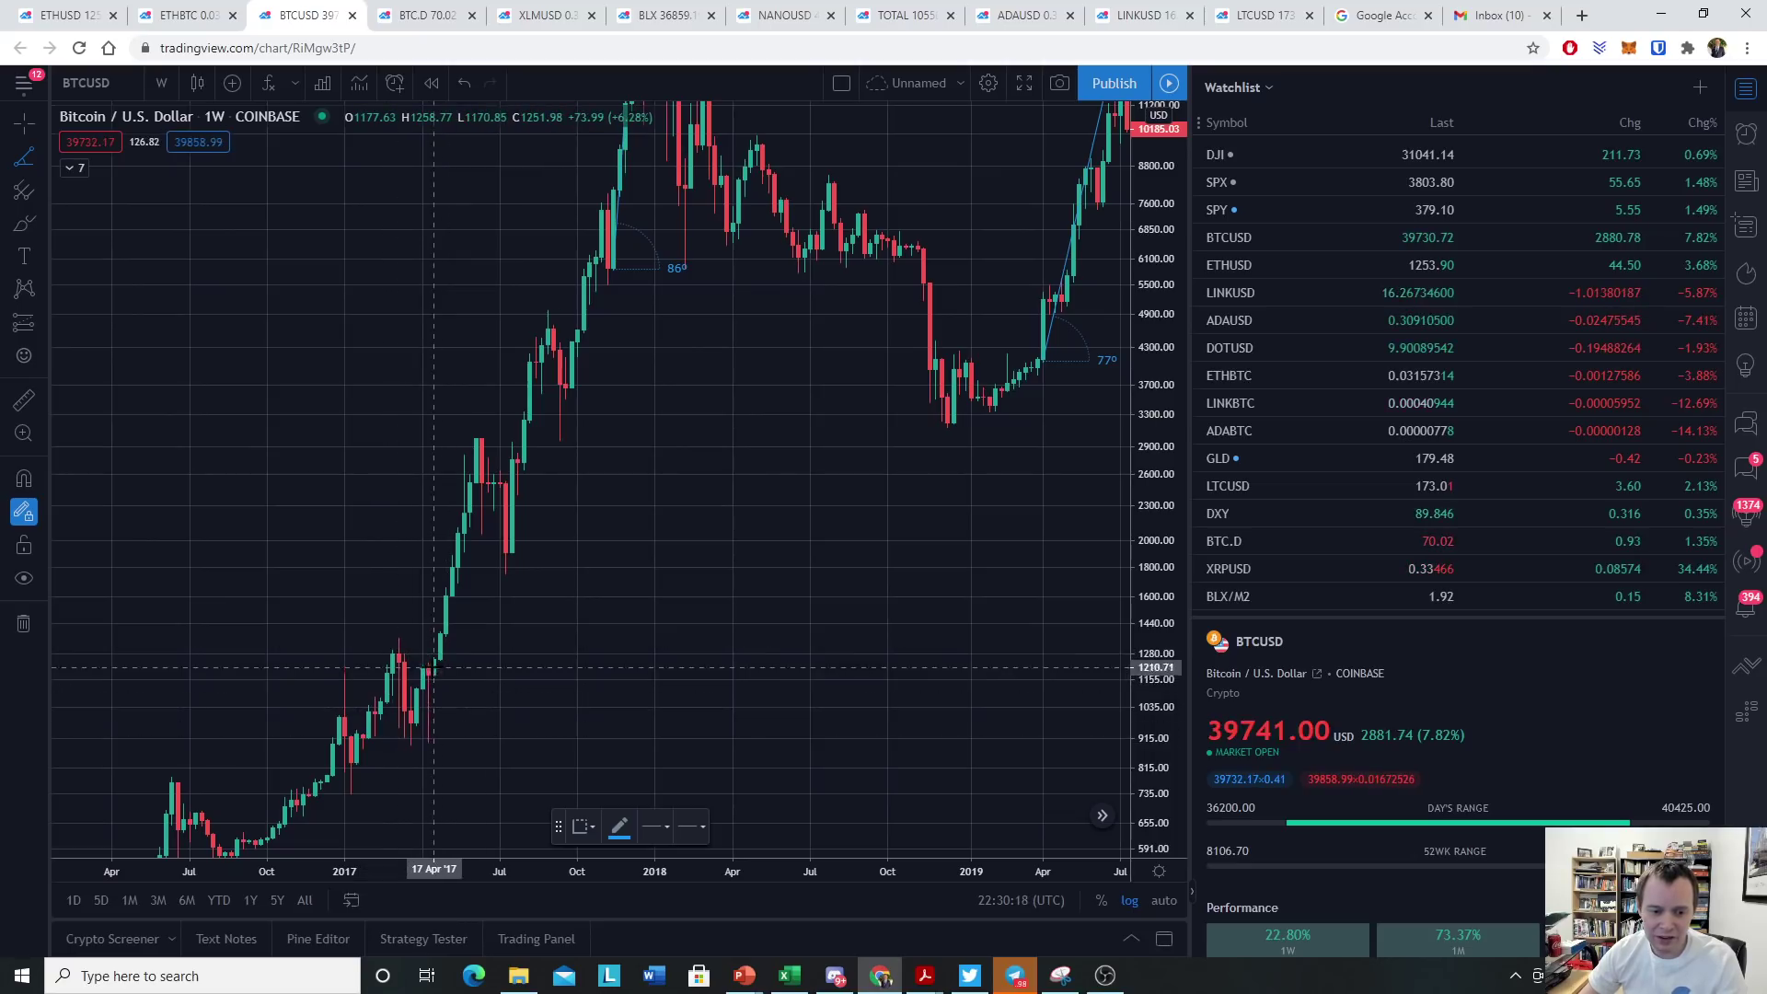
{"action": "left_click_drag", "start_coordinate": [417, 727], "coordinate": [477, 428]}
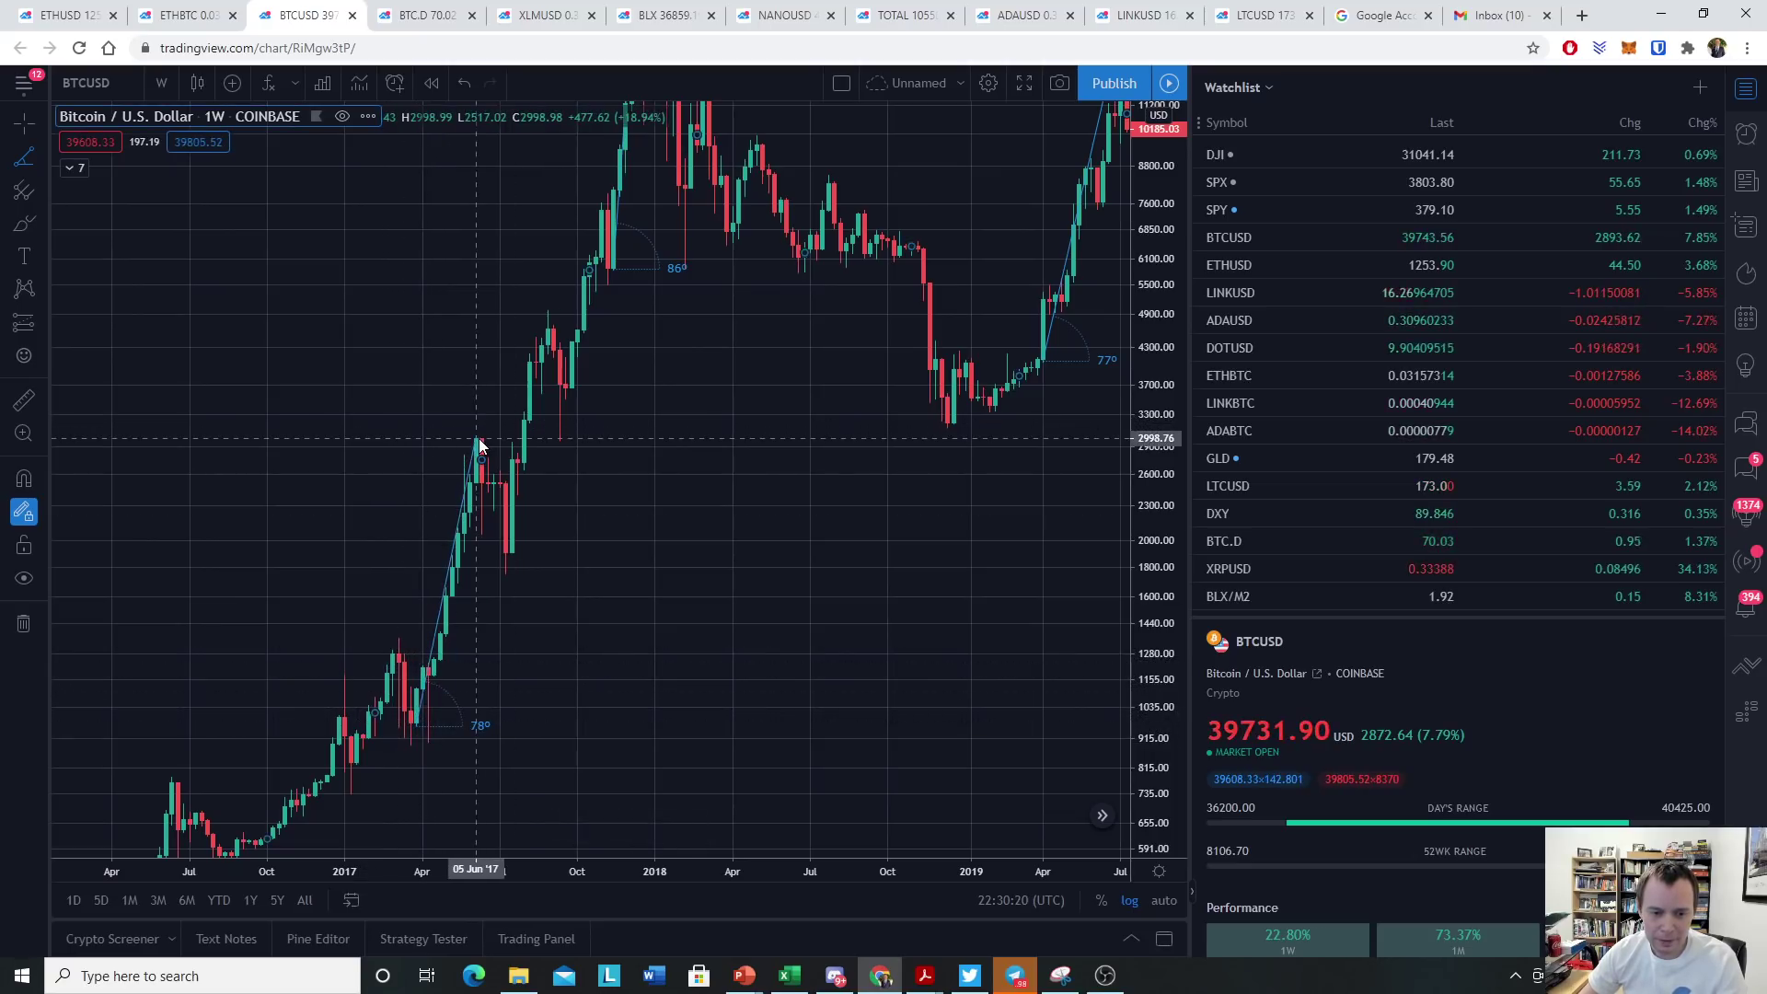
{"action": "left_click", "coordinate": [478, 440]}
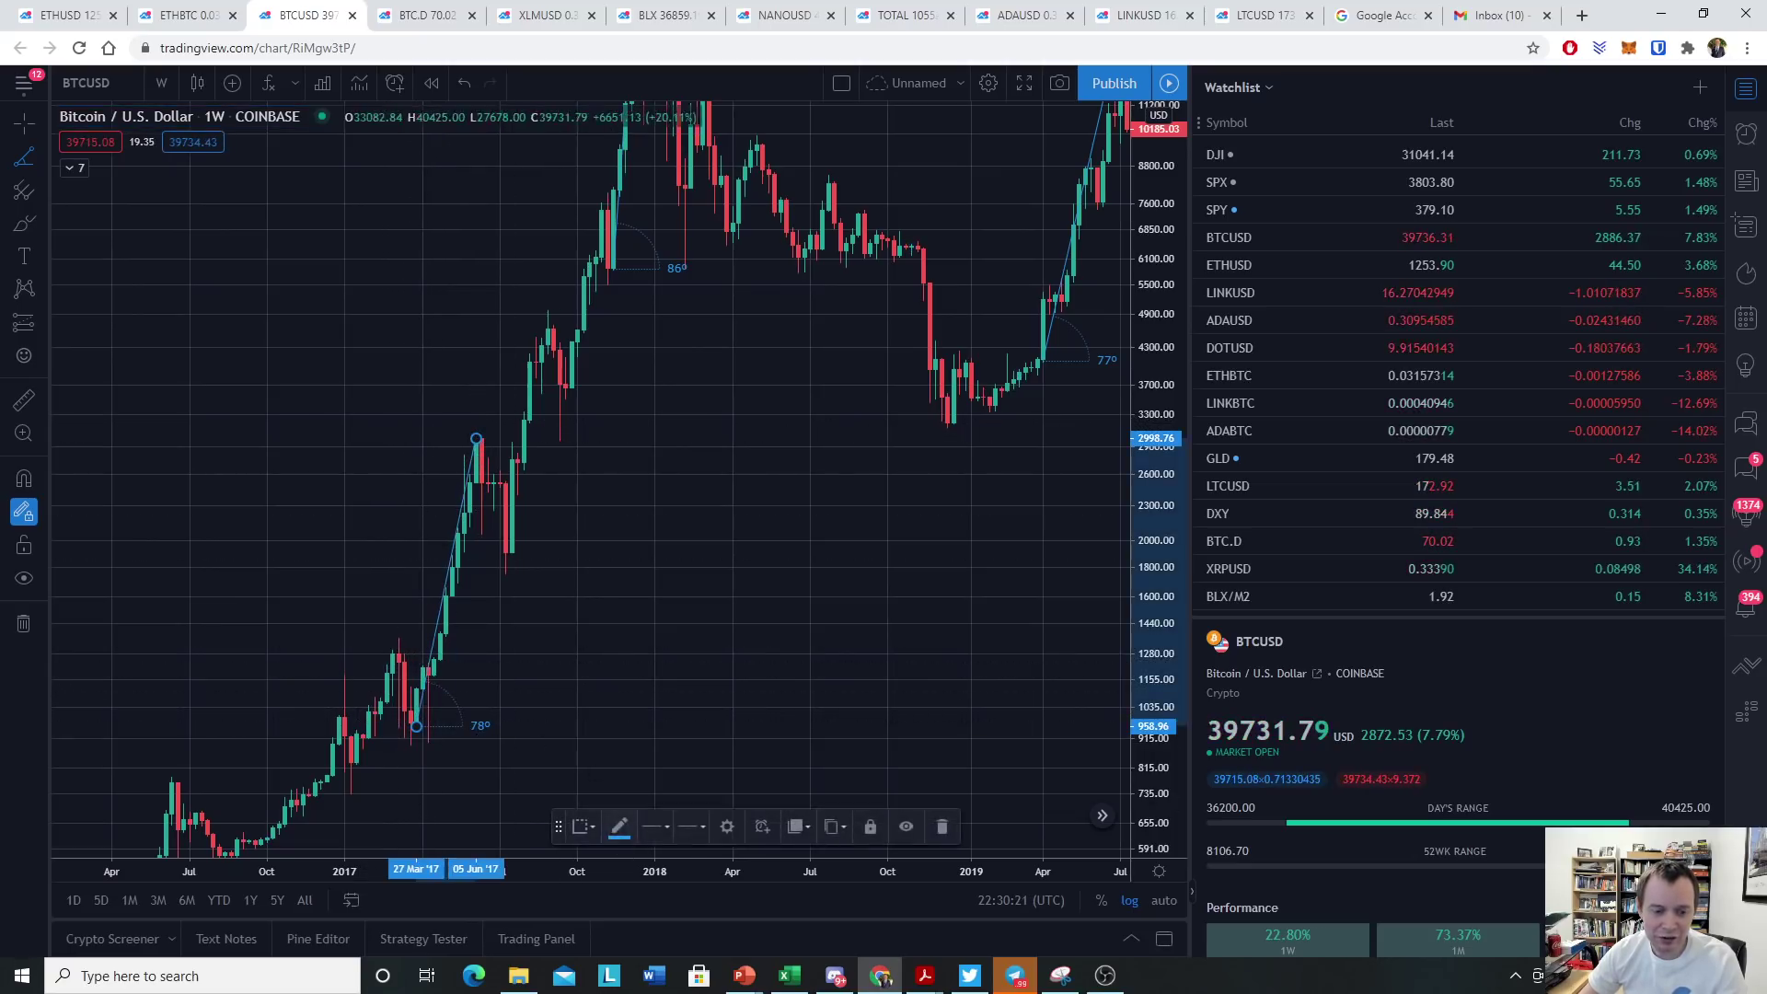
{"action": "left_click", "coordinate": [41, 321]}
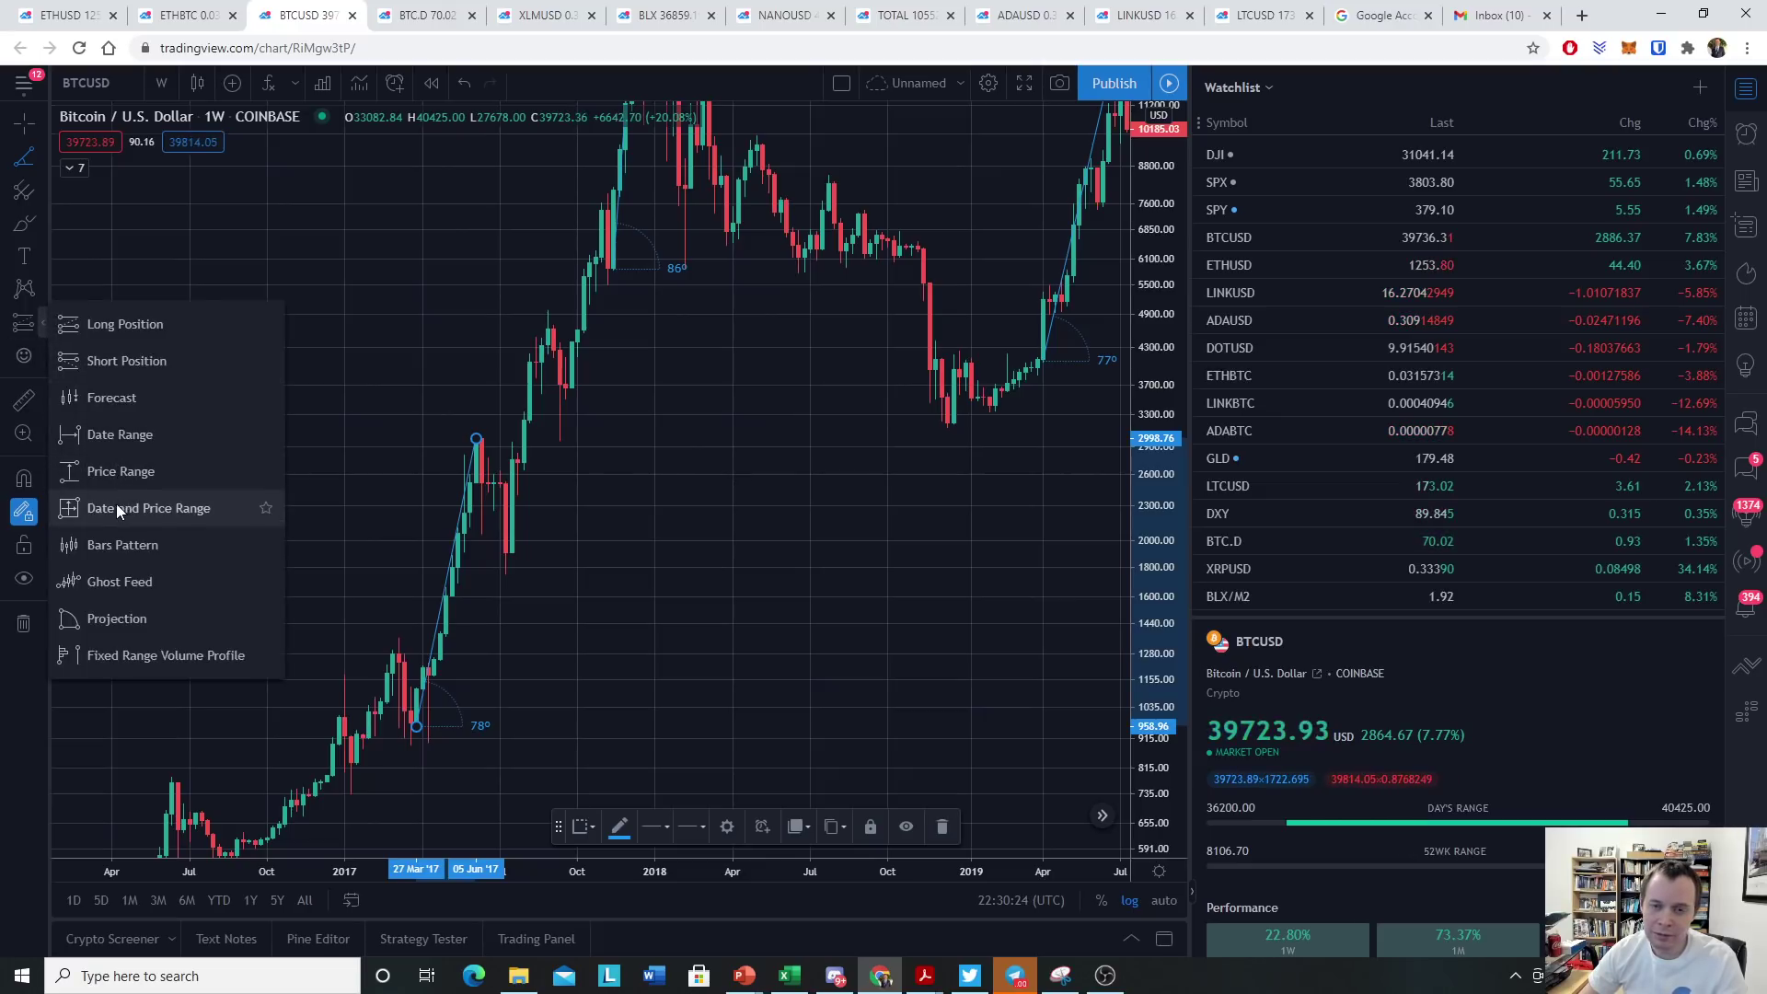
Measure the spring 2017 rise (+2096.27, 235.12%) and July pullback (−1213.08, −40.60%) with price ranges
{"action": "left_click", "coordinate": [120, 471]}
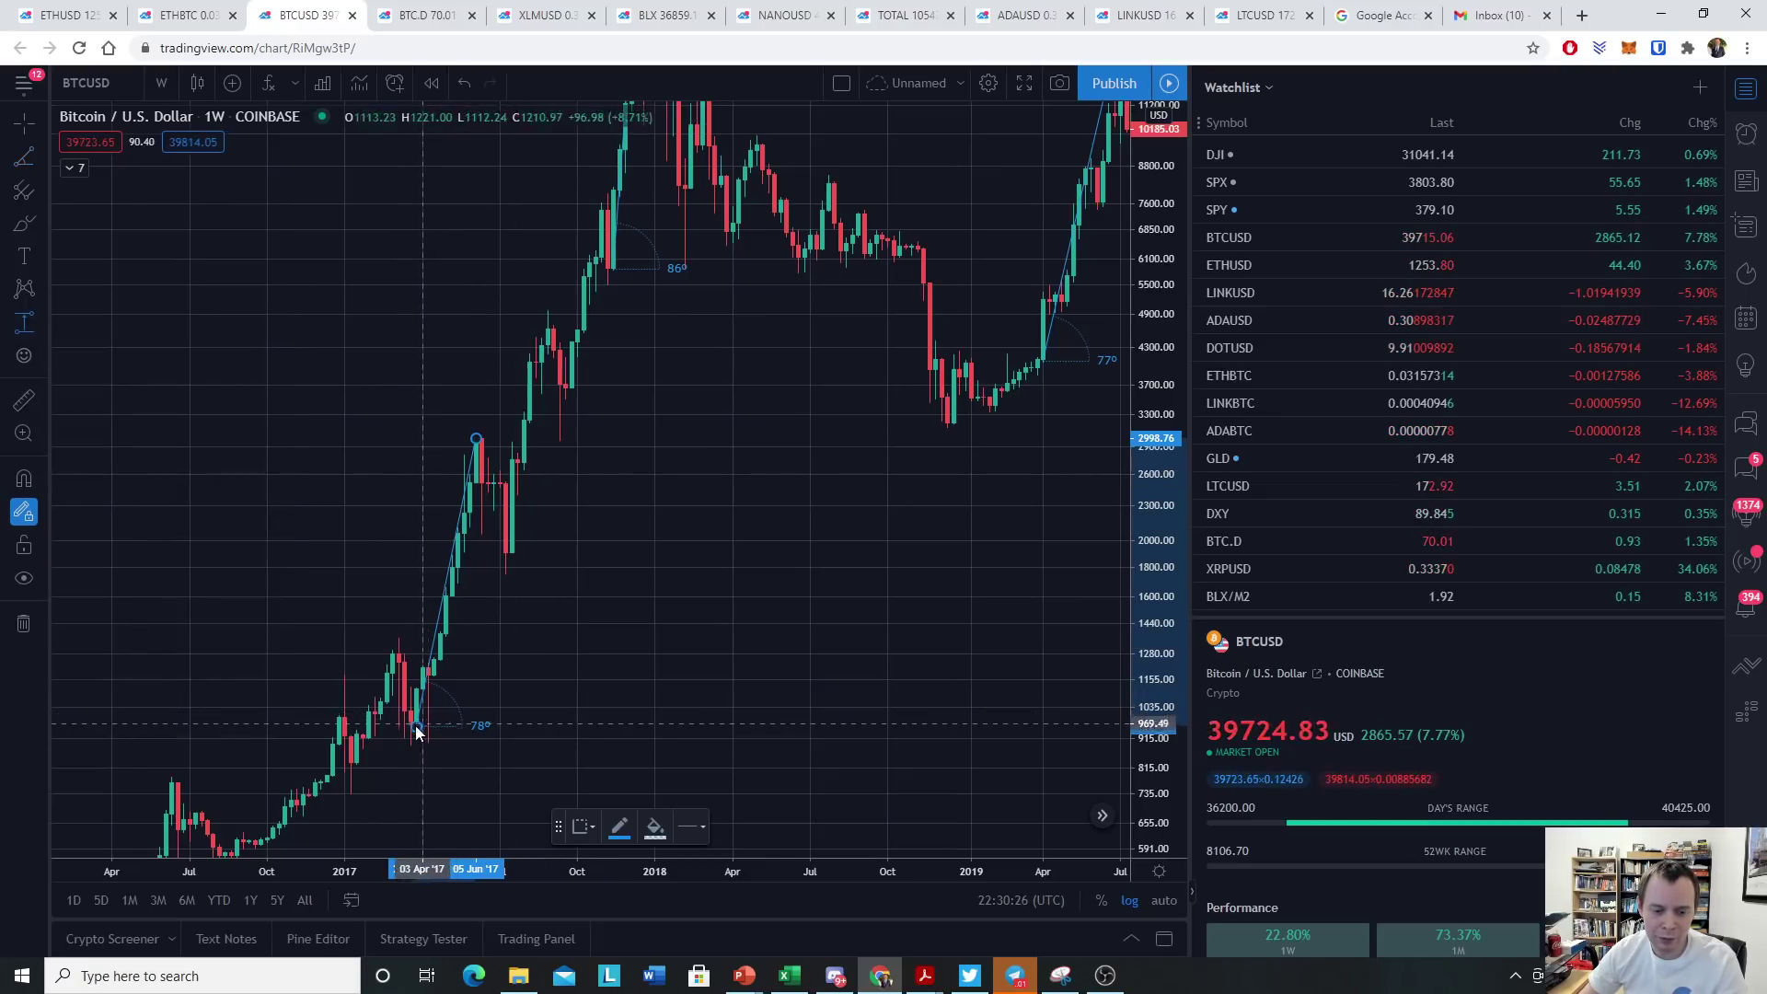
{"action": "left_click", "coordinate": [413, 742]}
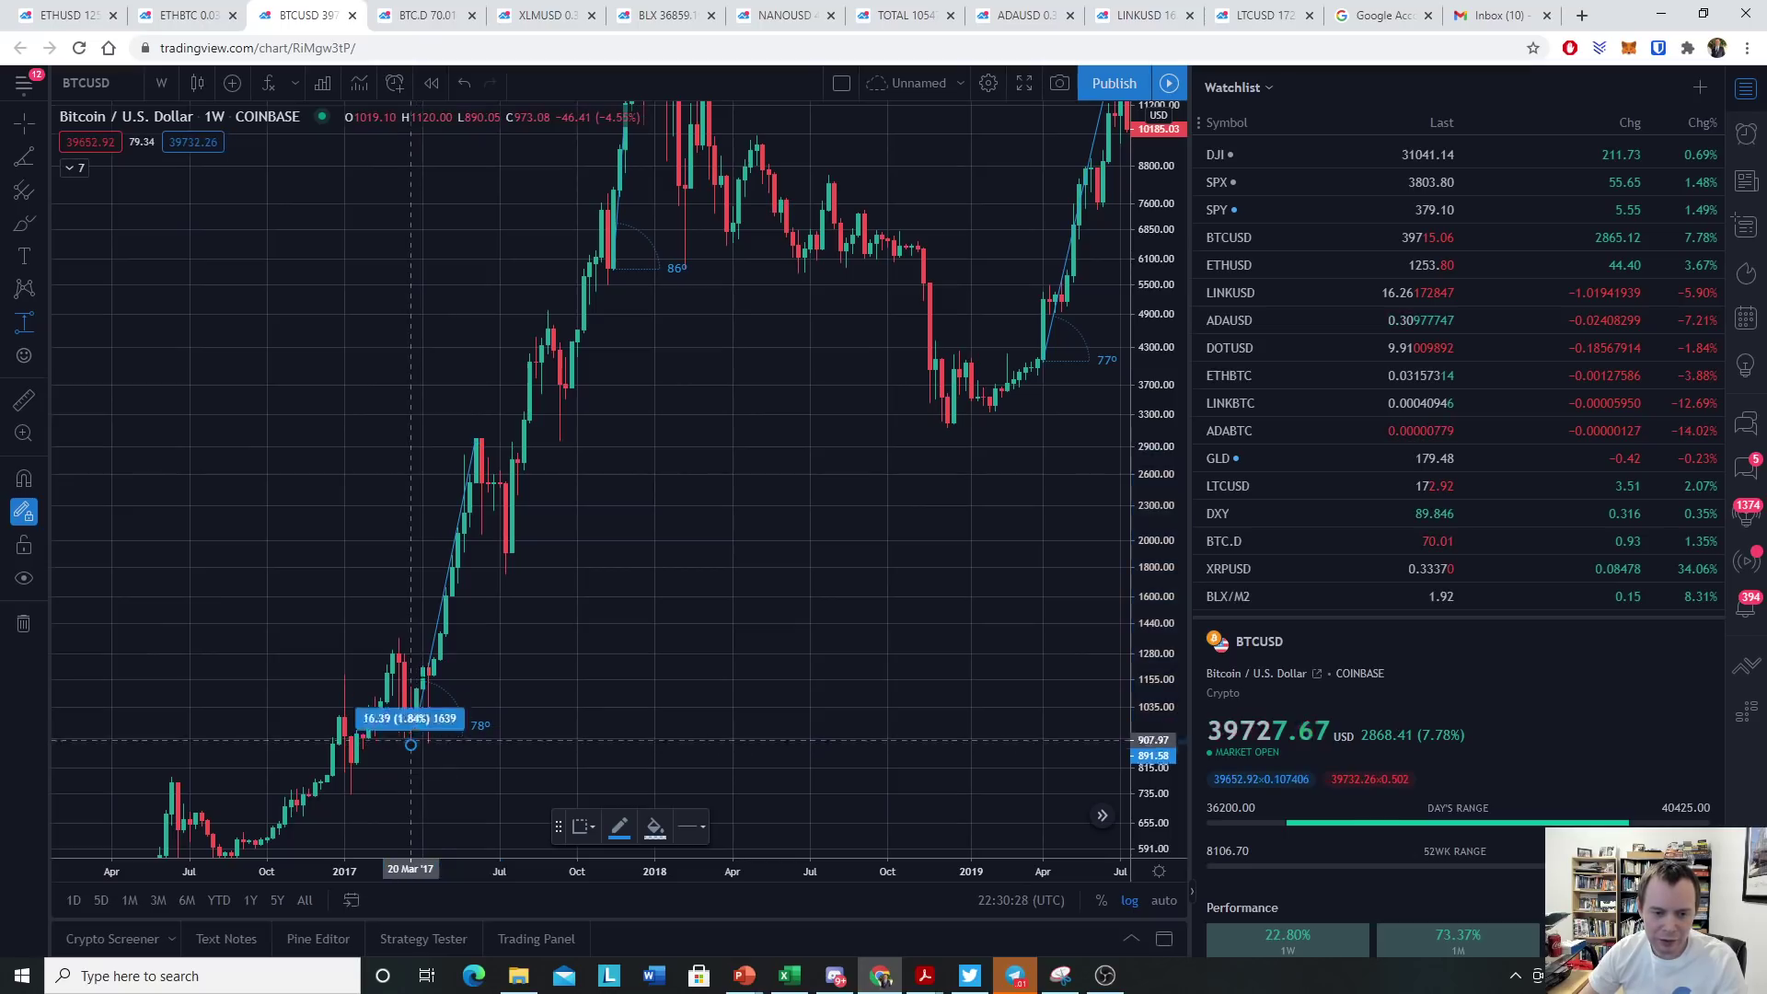
{"action": "left_click", "coordinate": [481, 439]}
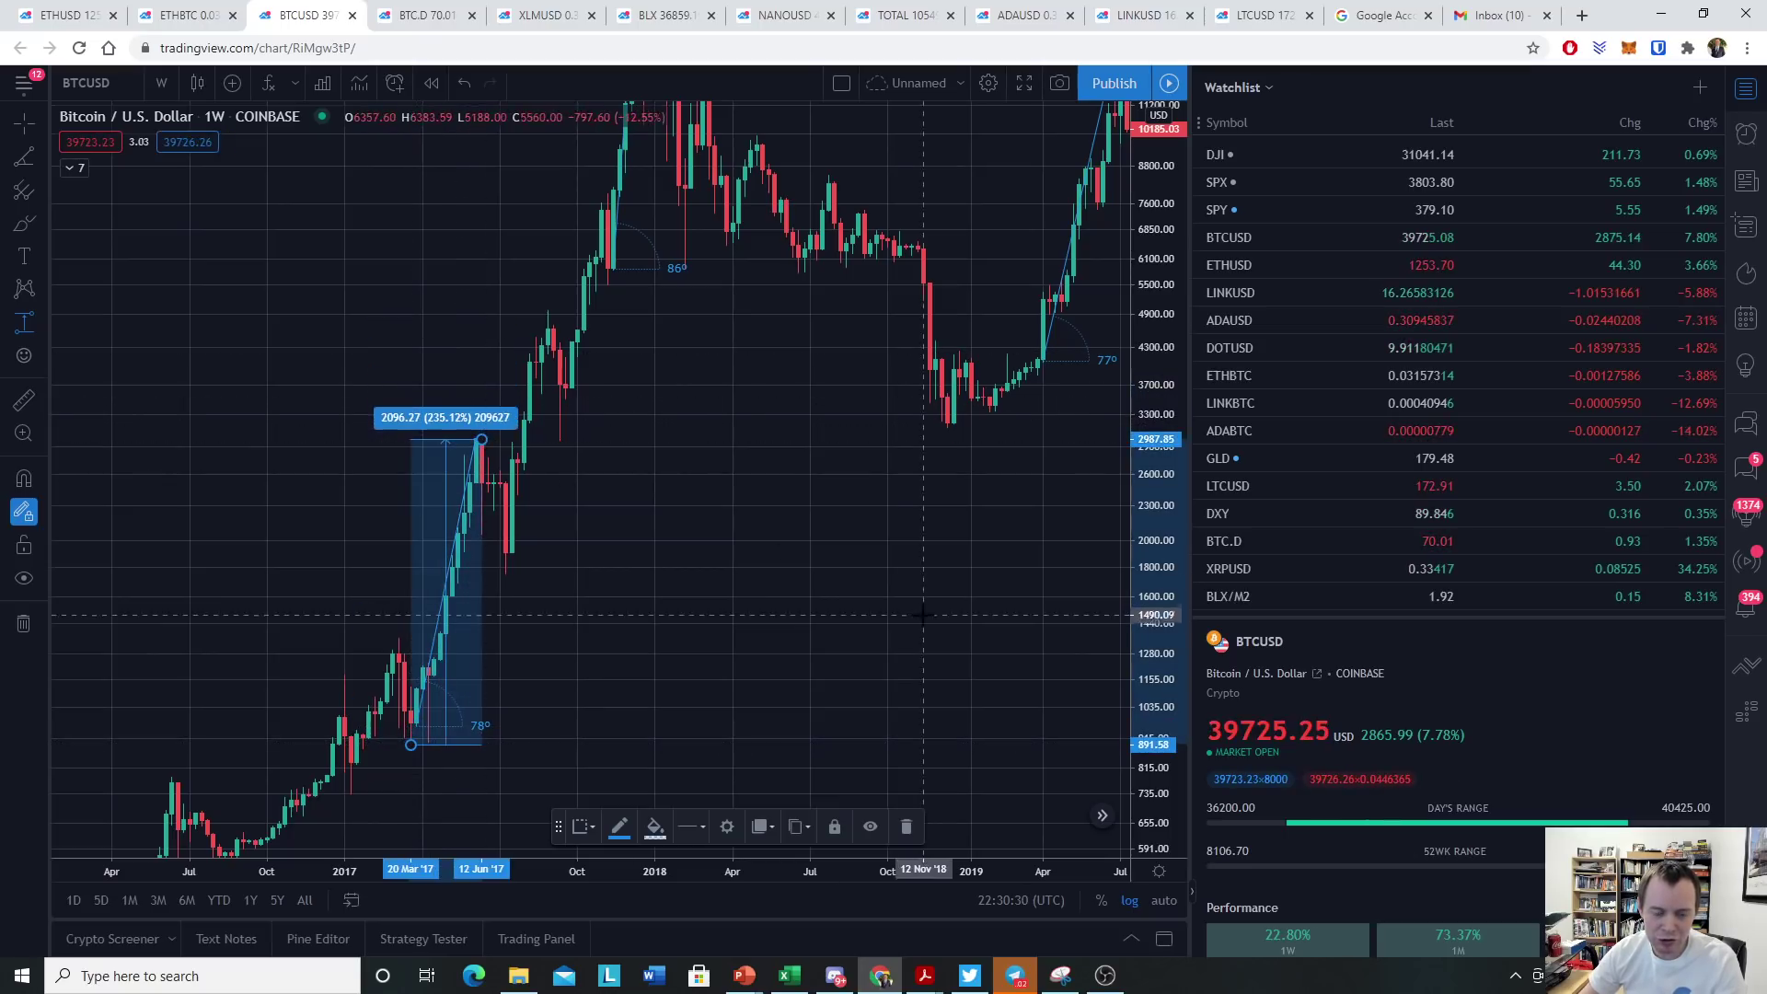
{"action": "left_click", "coordinate": [482, 440]}
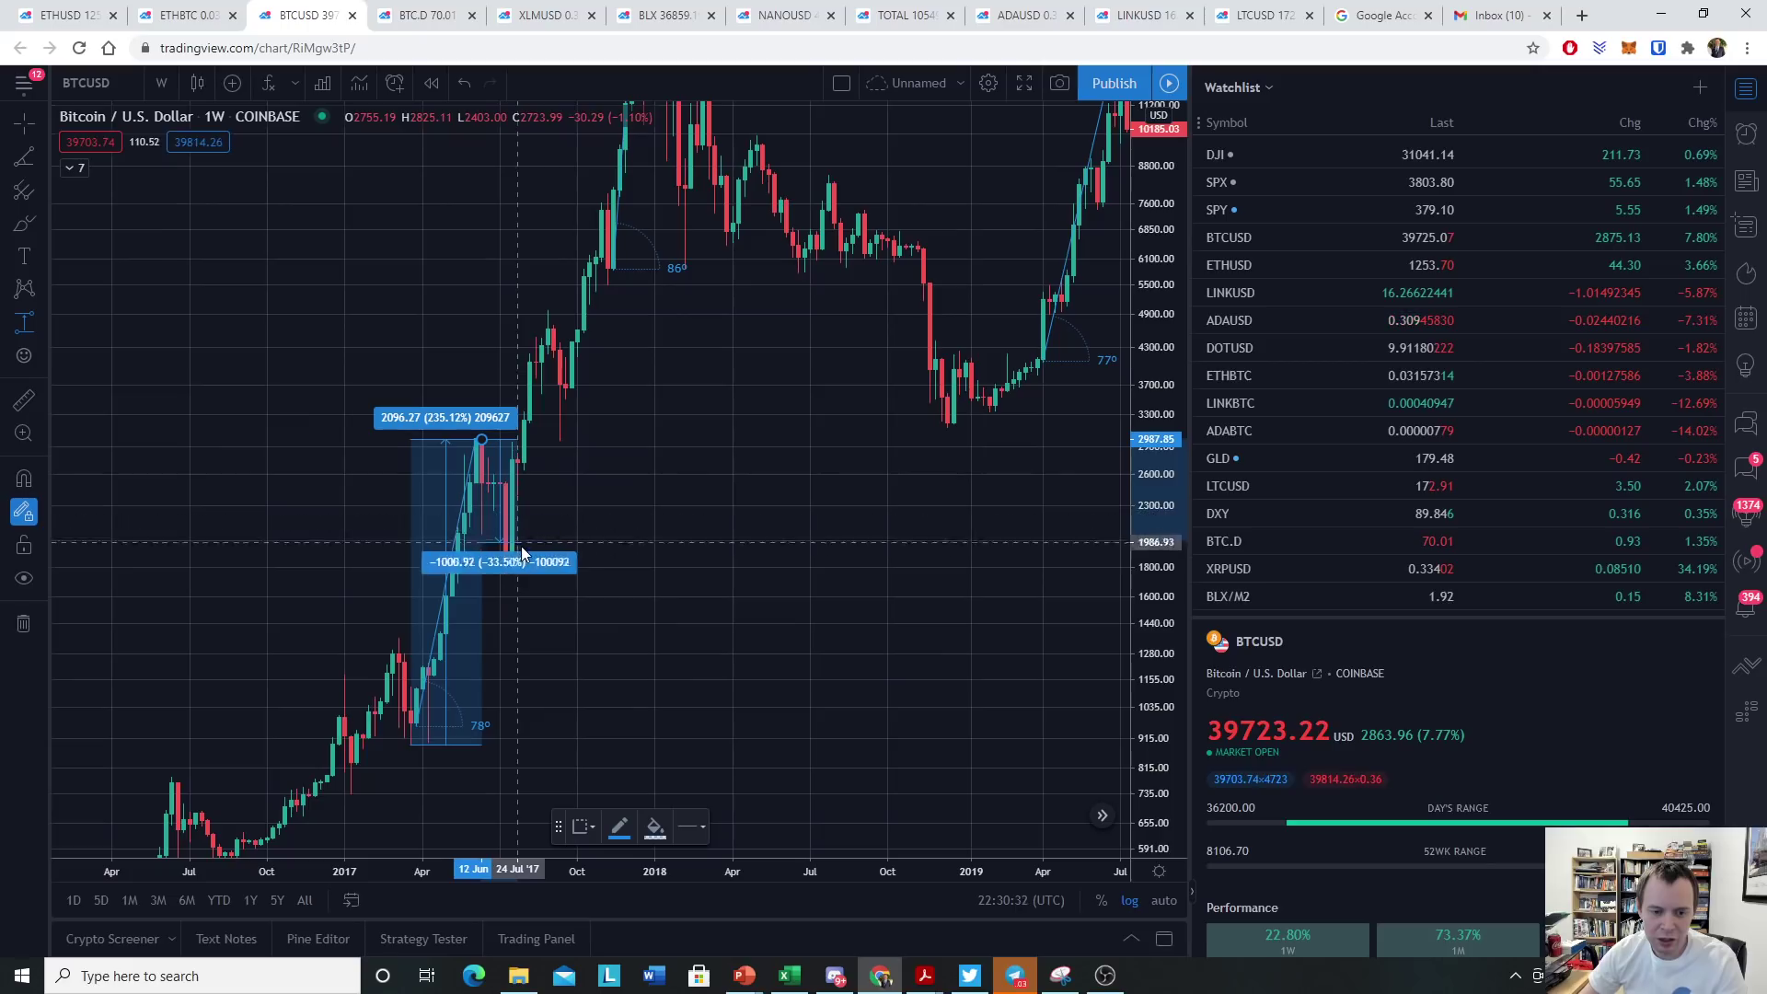
{"action": "left_click", "coordinate": [523, 571]}
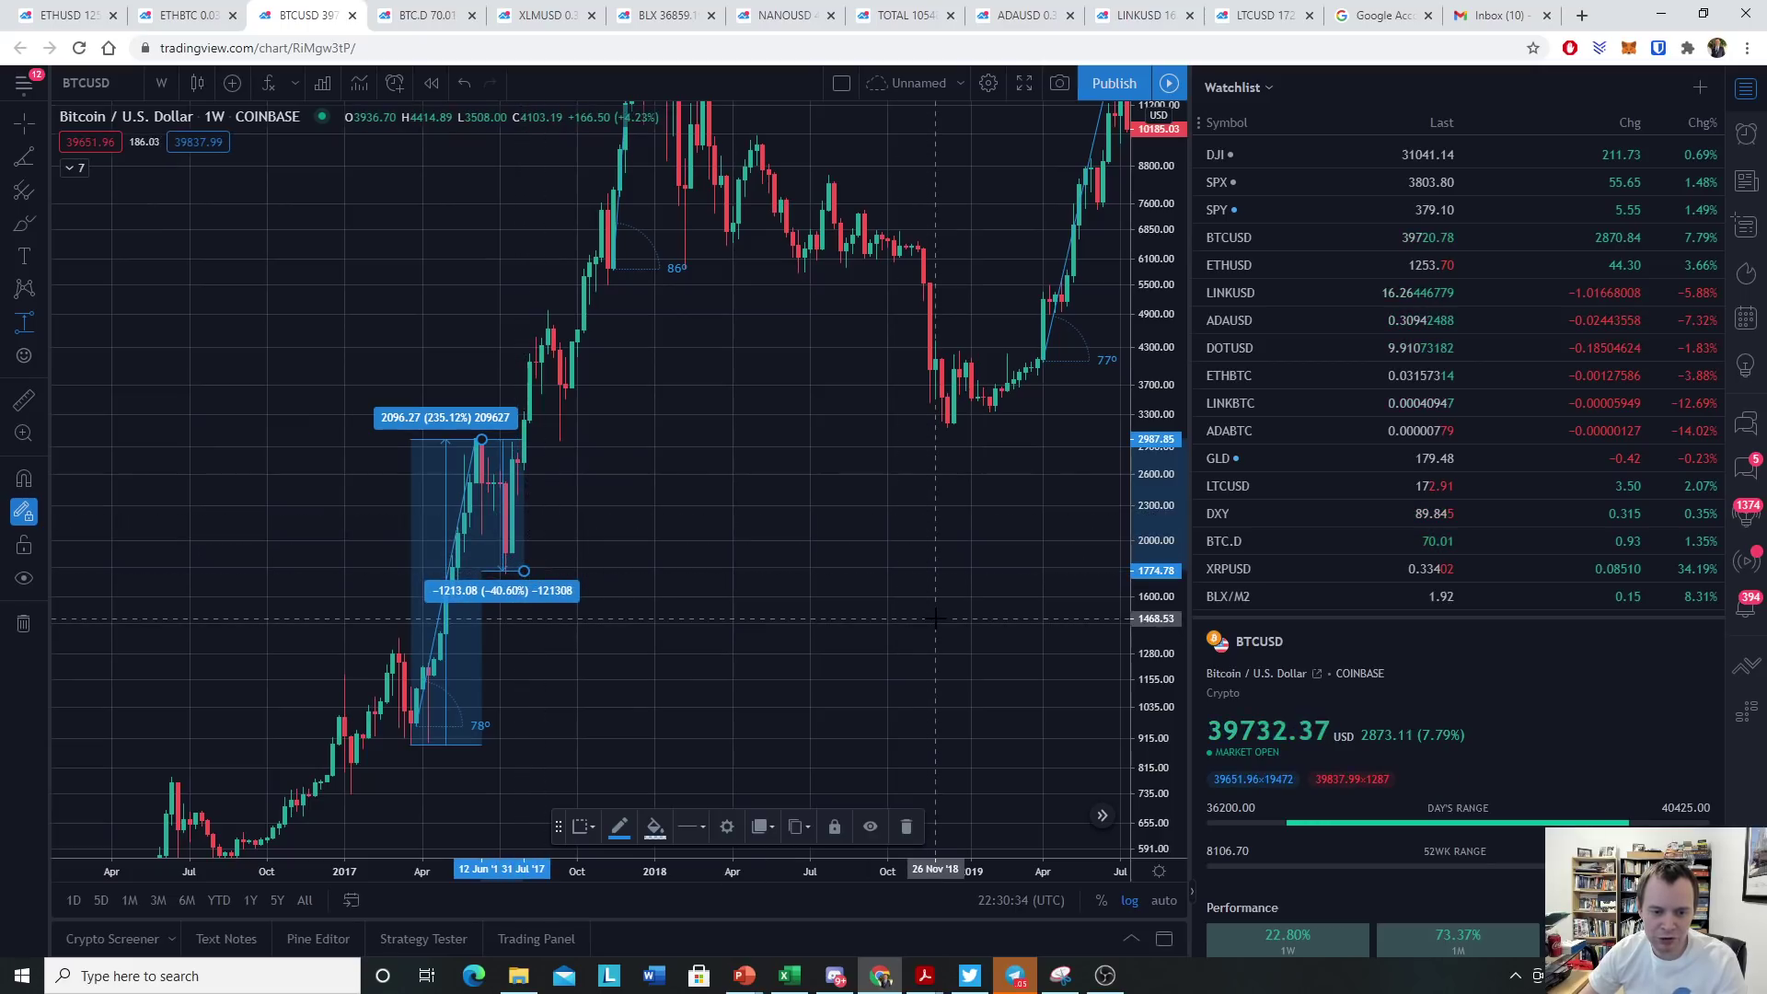
{"action": "left_click_drag", "start_coordinate": [132, 423], "coordinate": [348, 272]}
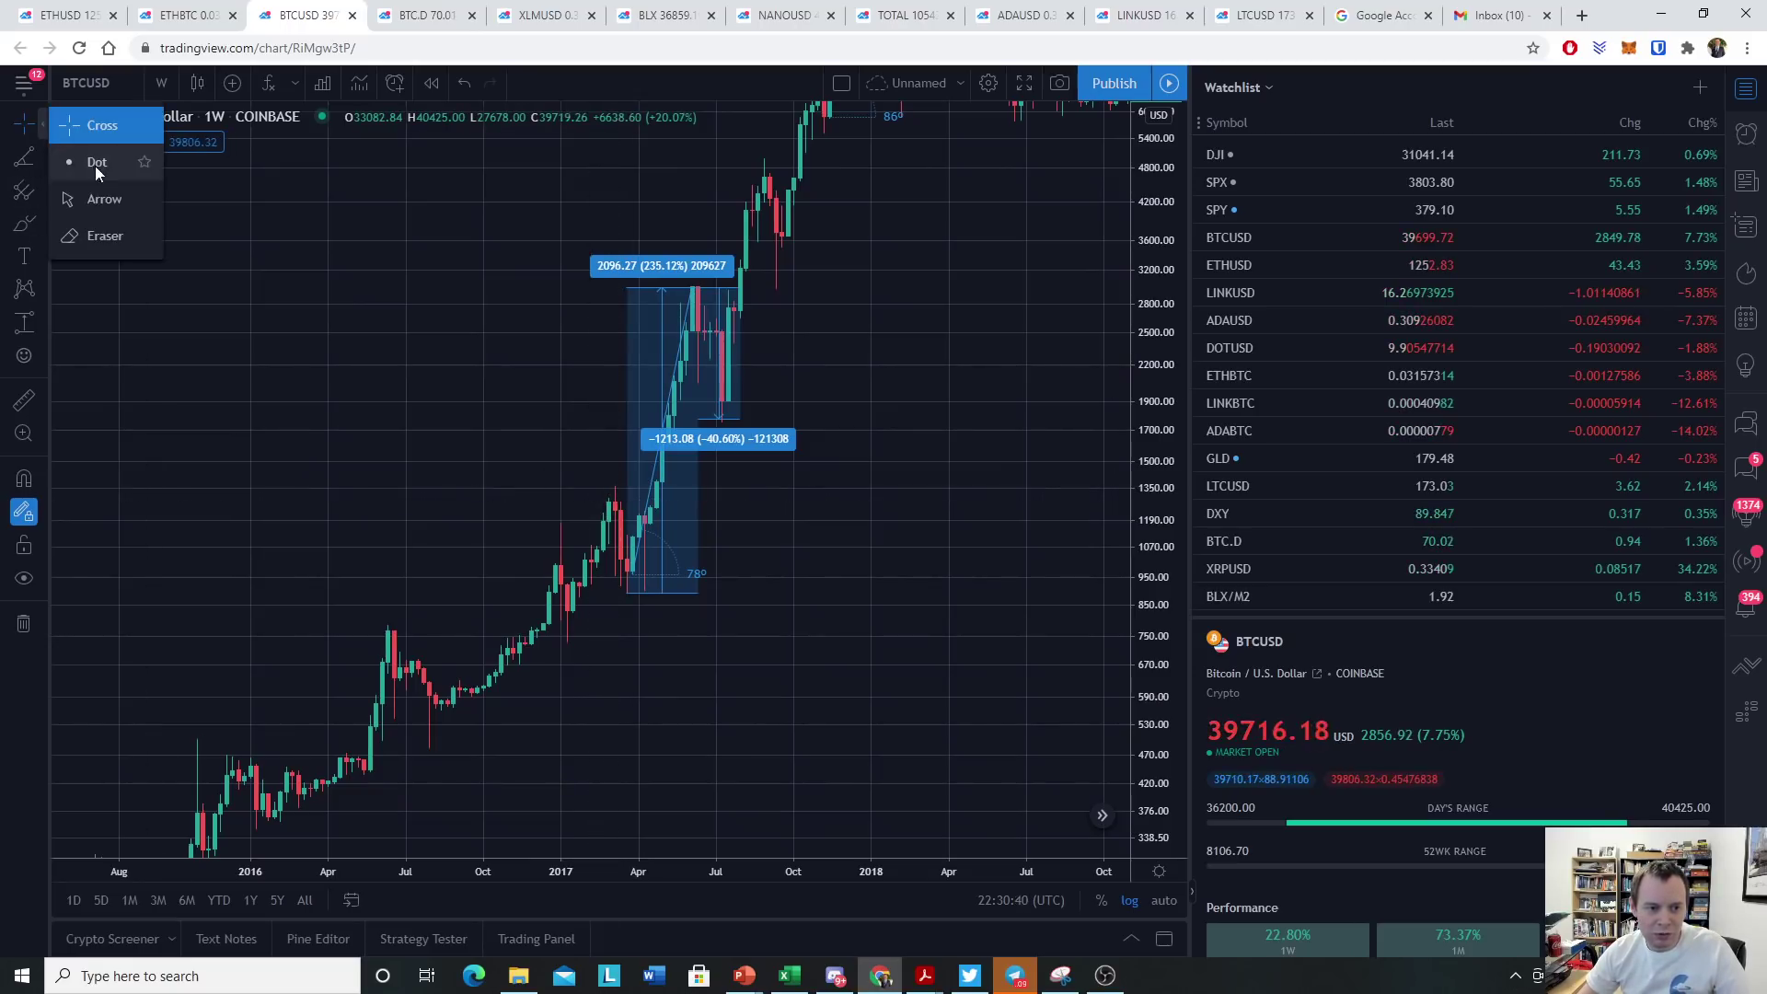
Draw a horizontal trend line at the 1175.94 breakout level of 2017
{"action": "left_click", "coordinate": [24, 157]}
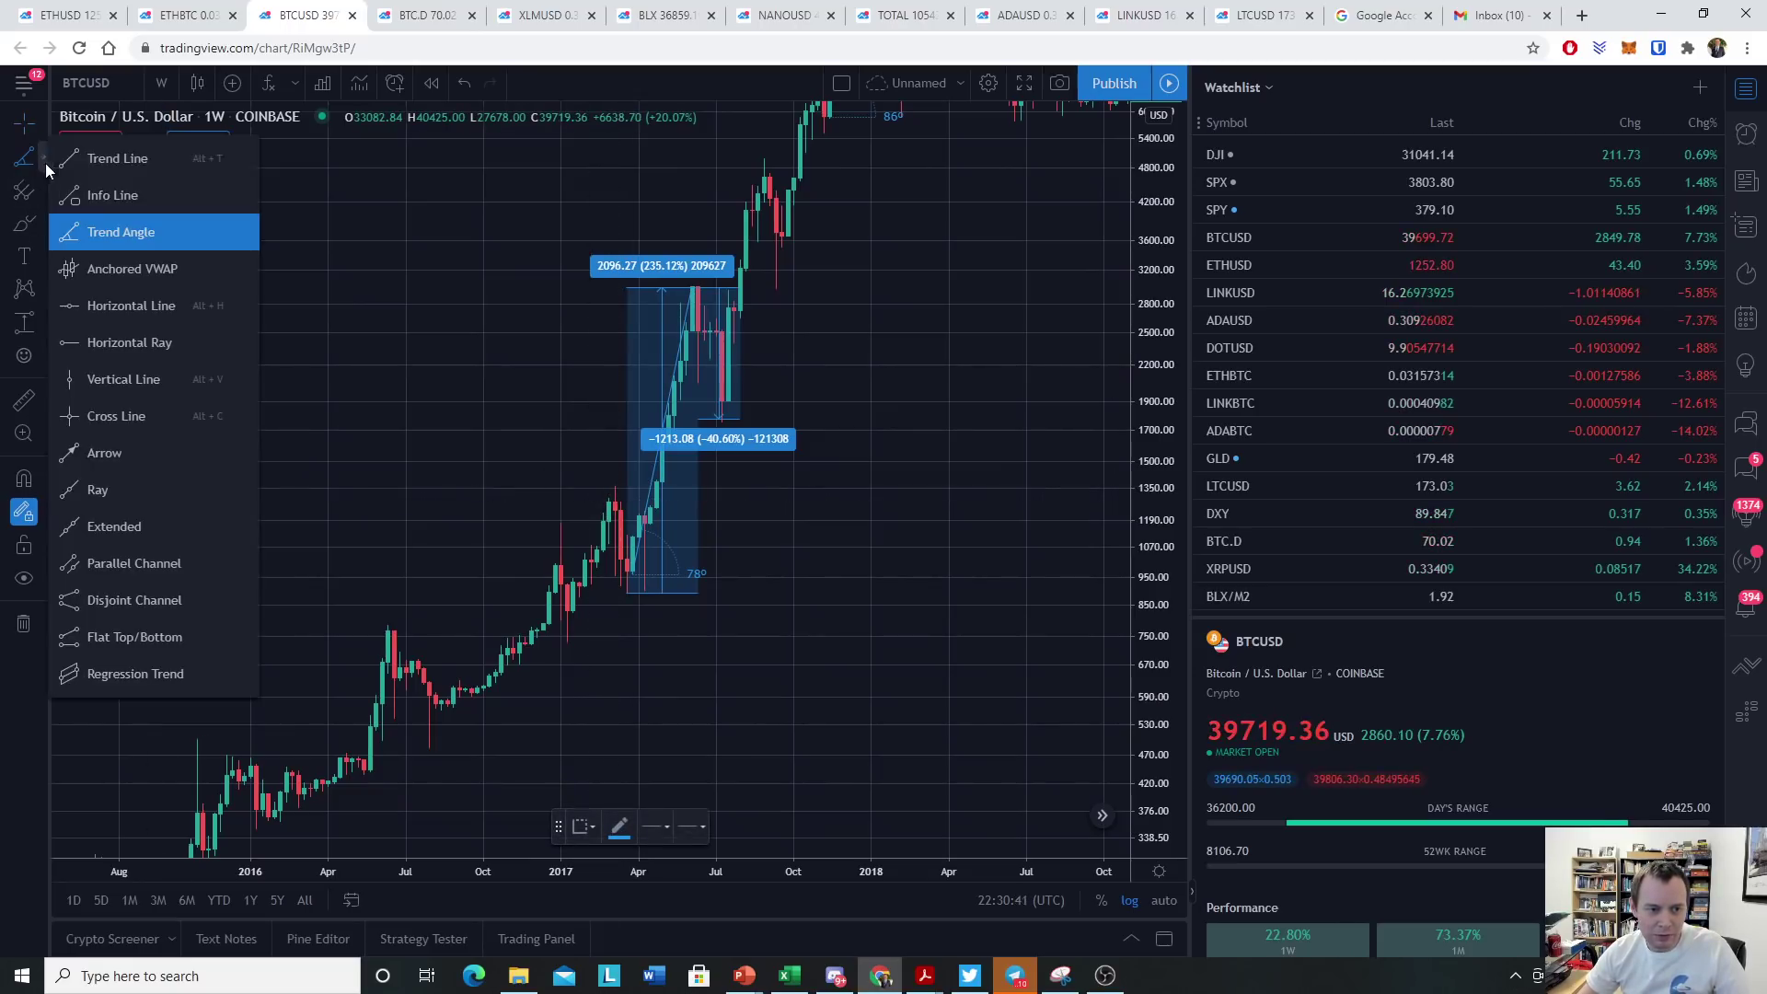
{"action": "left_click", "coordinate": [117, 160]}
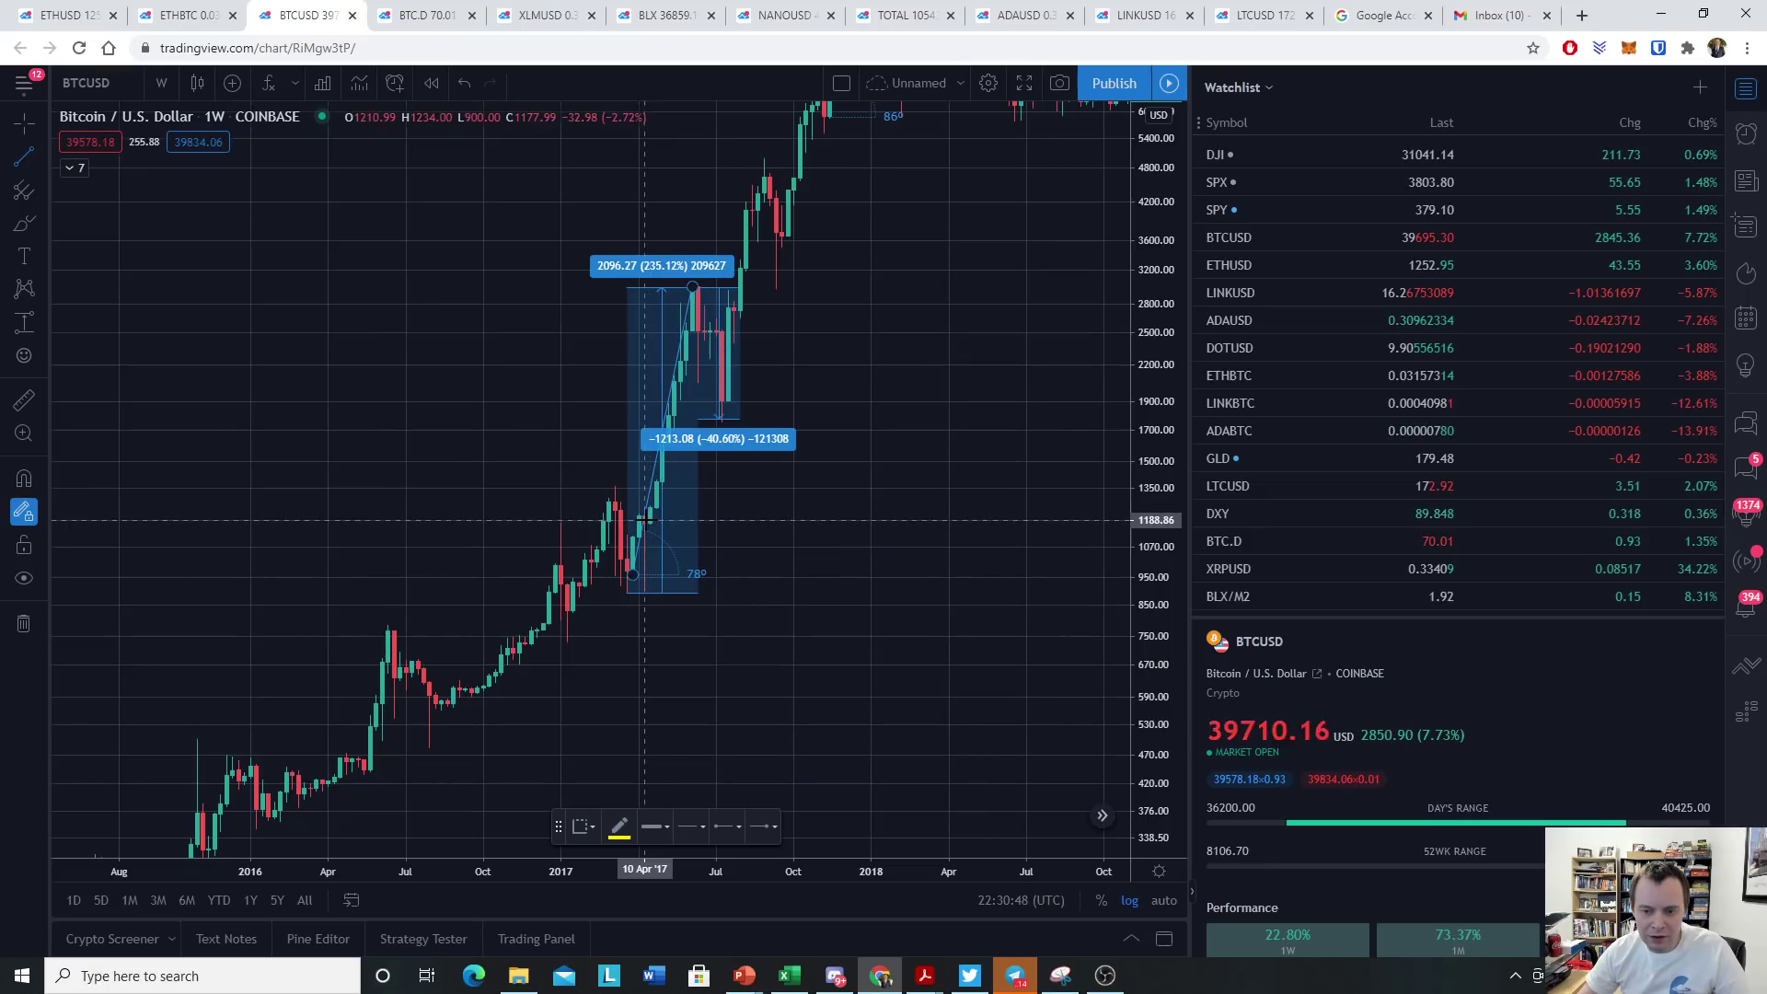
{"action": "left_click_drag", "start_coordinate": [644, 523], "coordinate": [167, 523]}
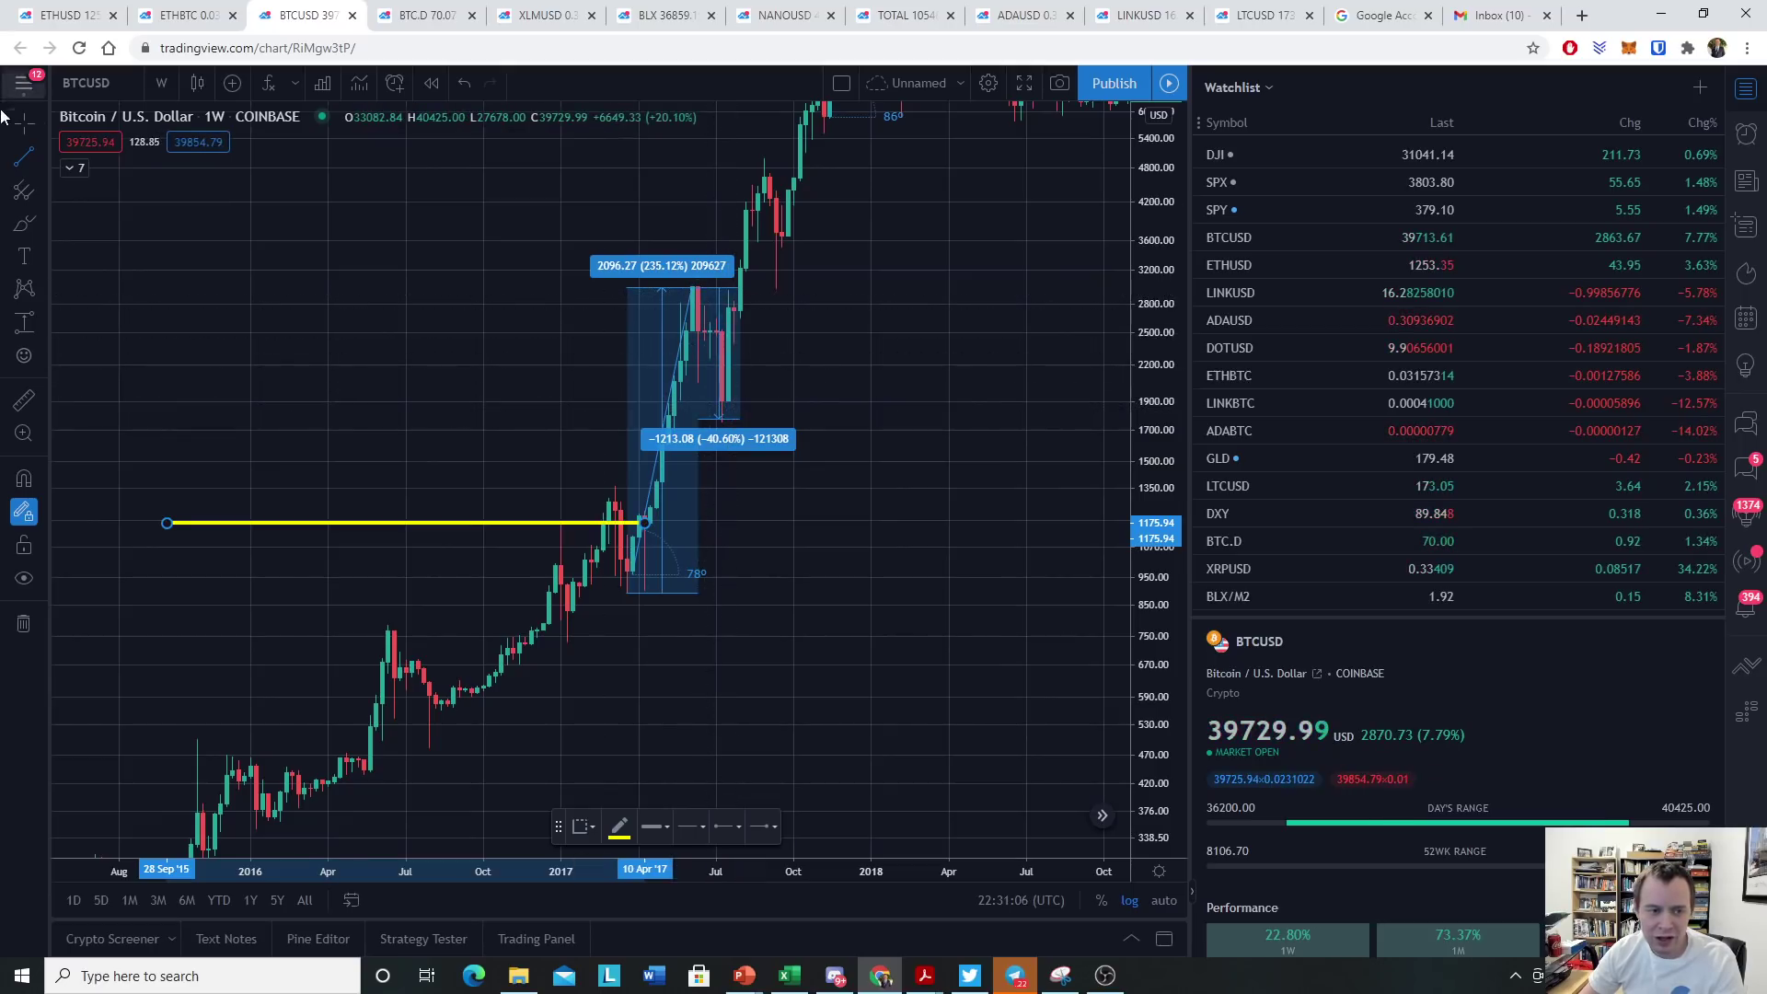
Lower the pullback box's end so it reads −1238.75 (−41.46%)
{"action": "left_click", "coordinate": [738, 421]}
{"action": "left_click", "coordinate": [739, 425]}
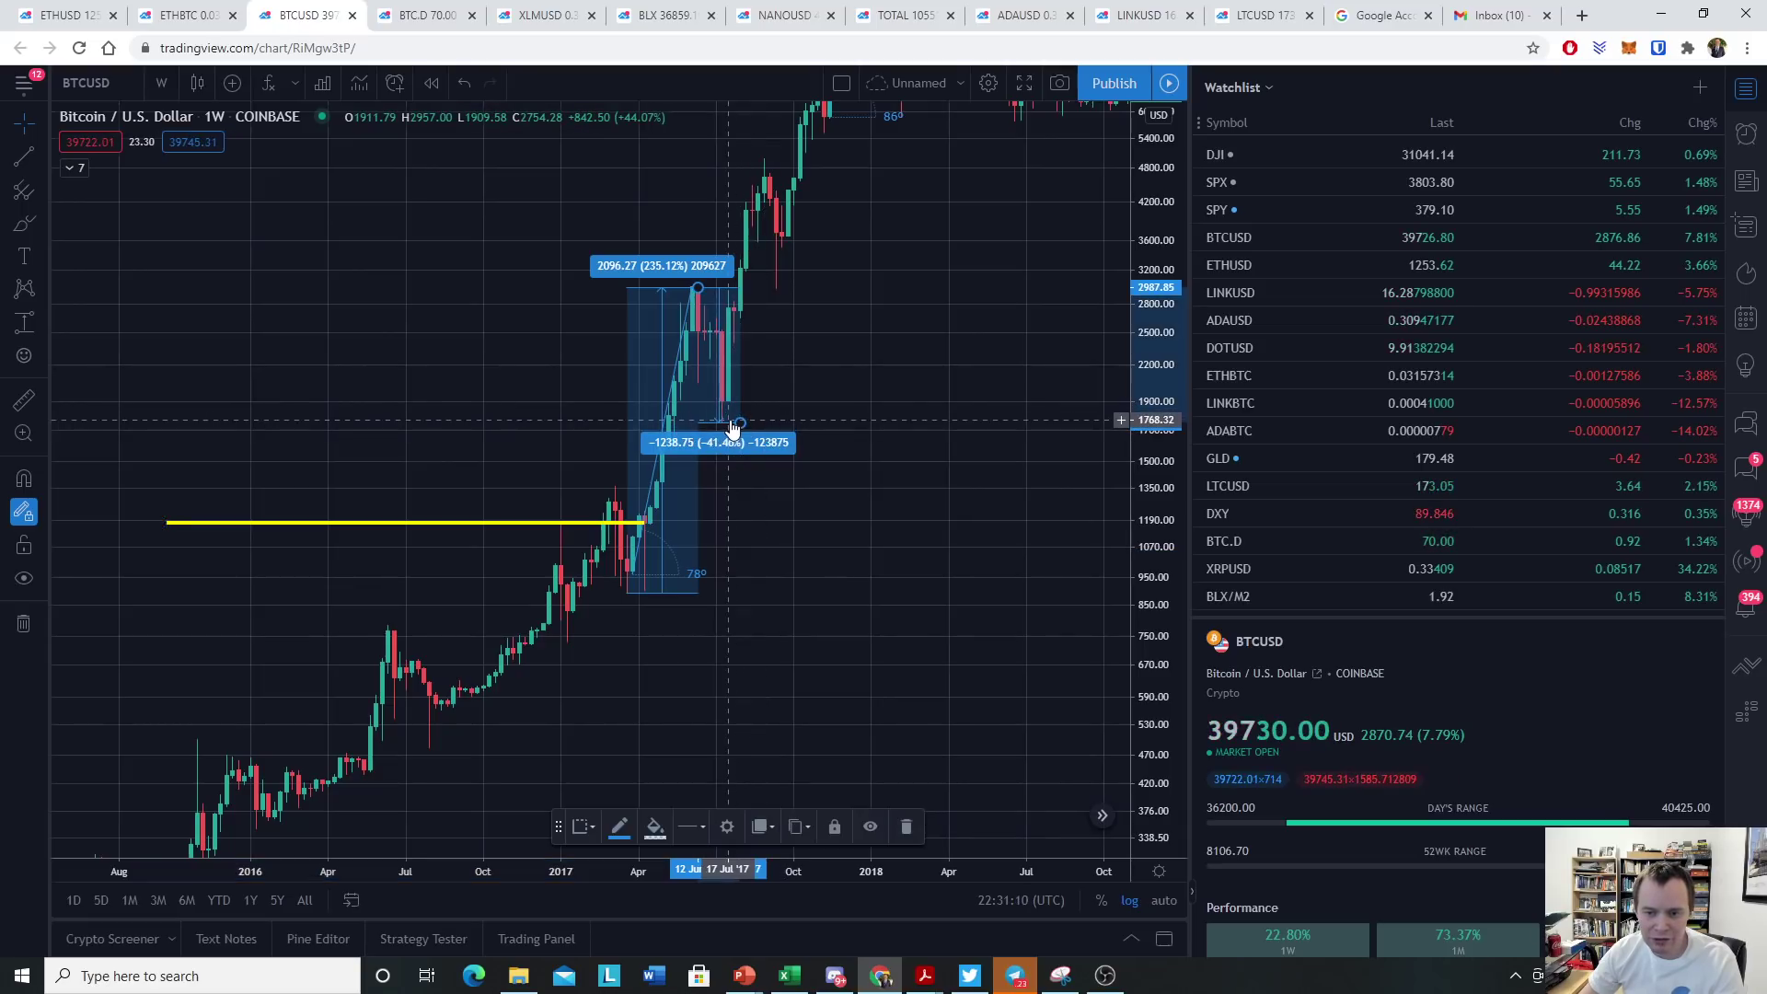
{"action": "left_click", "coordinate": [42, 122]}
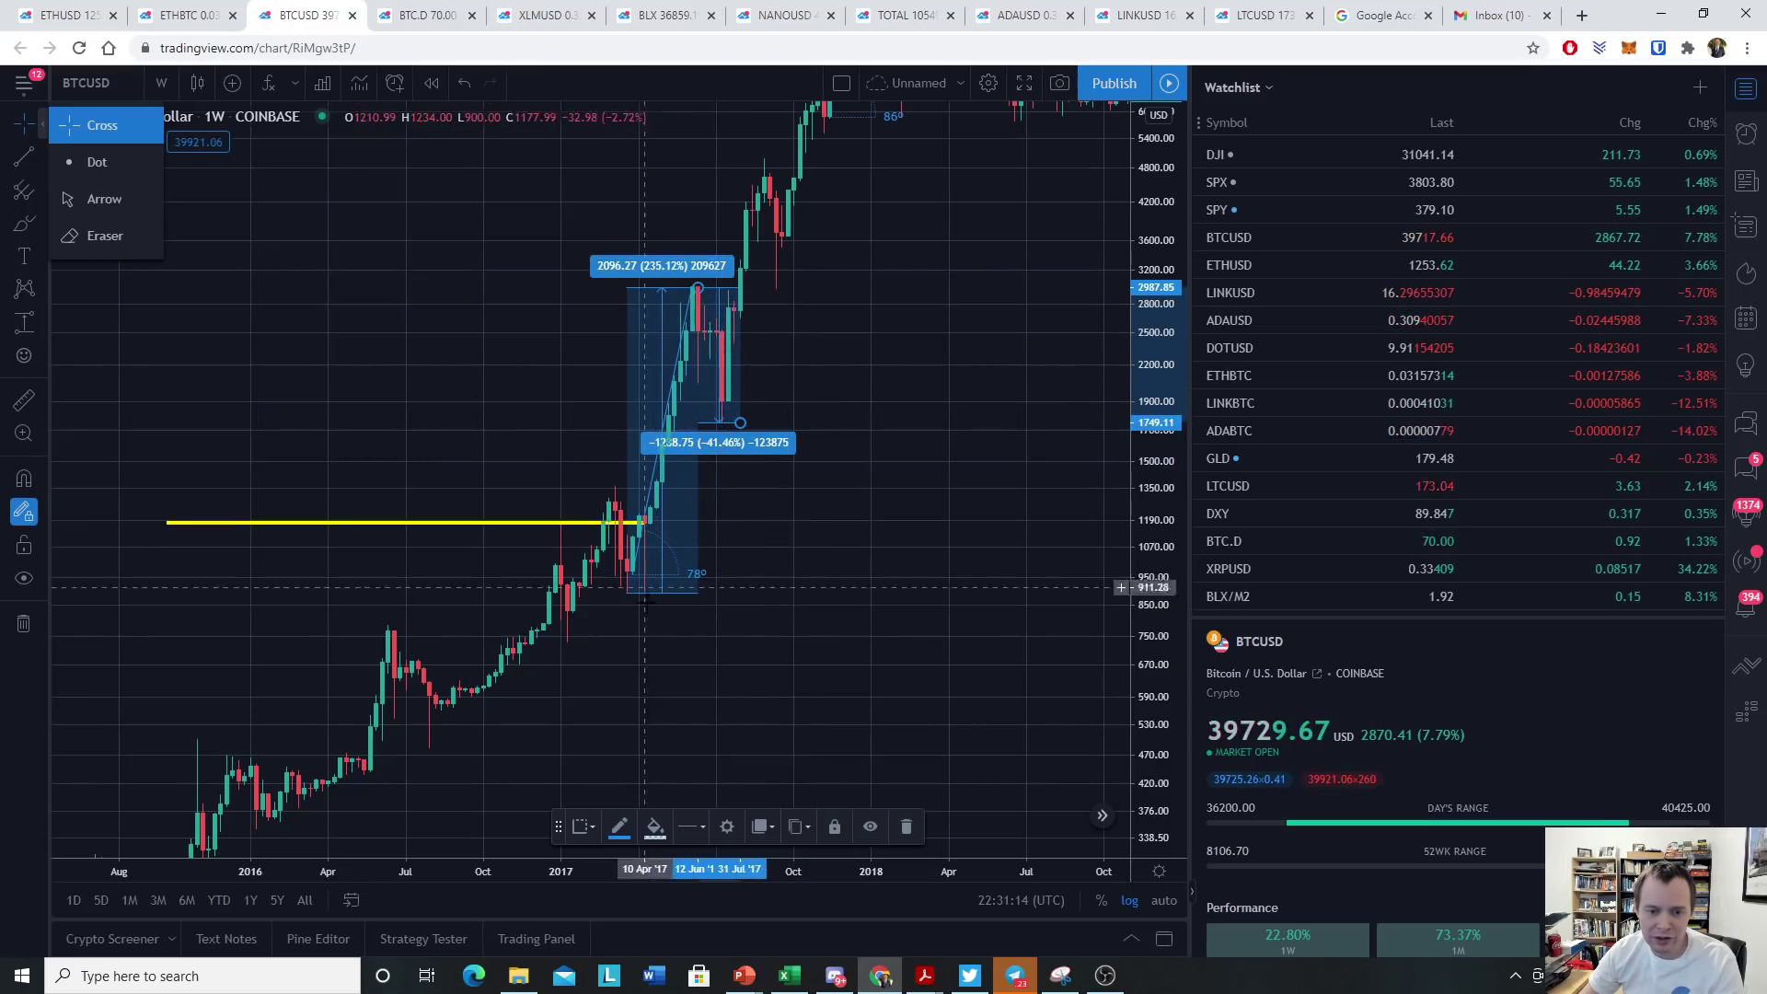
{"action": "left_click_drag", "start_coordinate": [934, 304], "coordinate": [810, 515]}
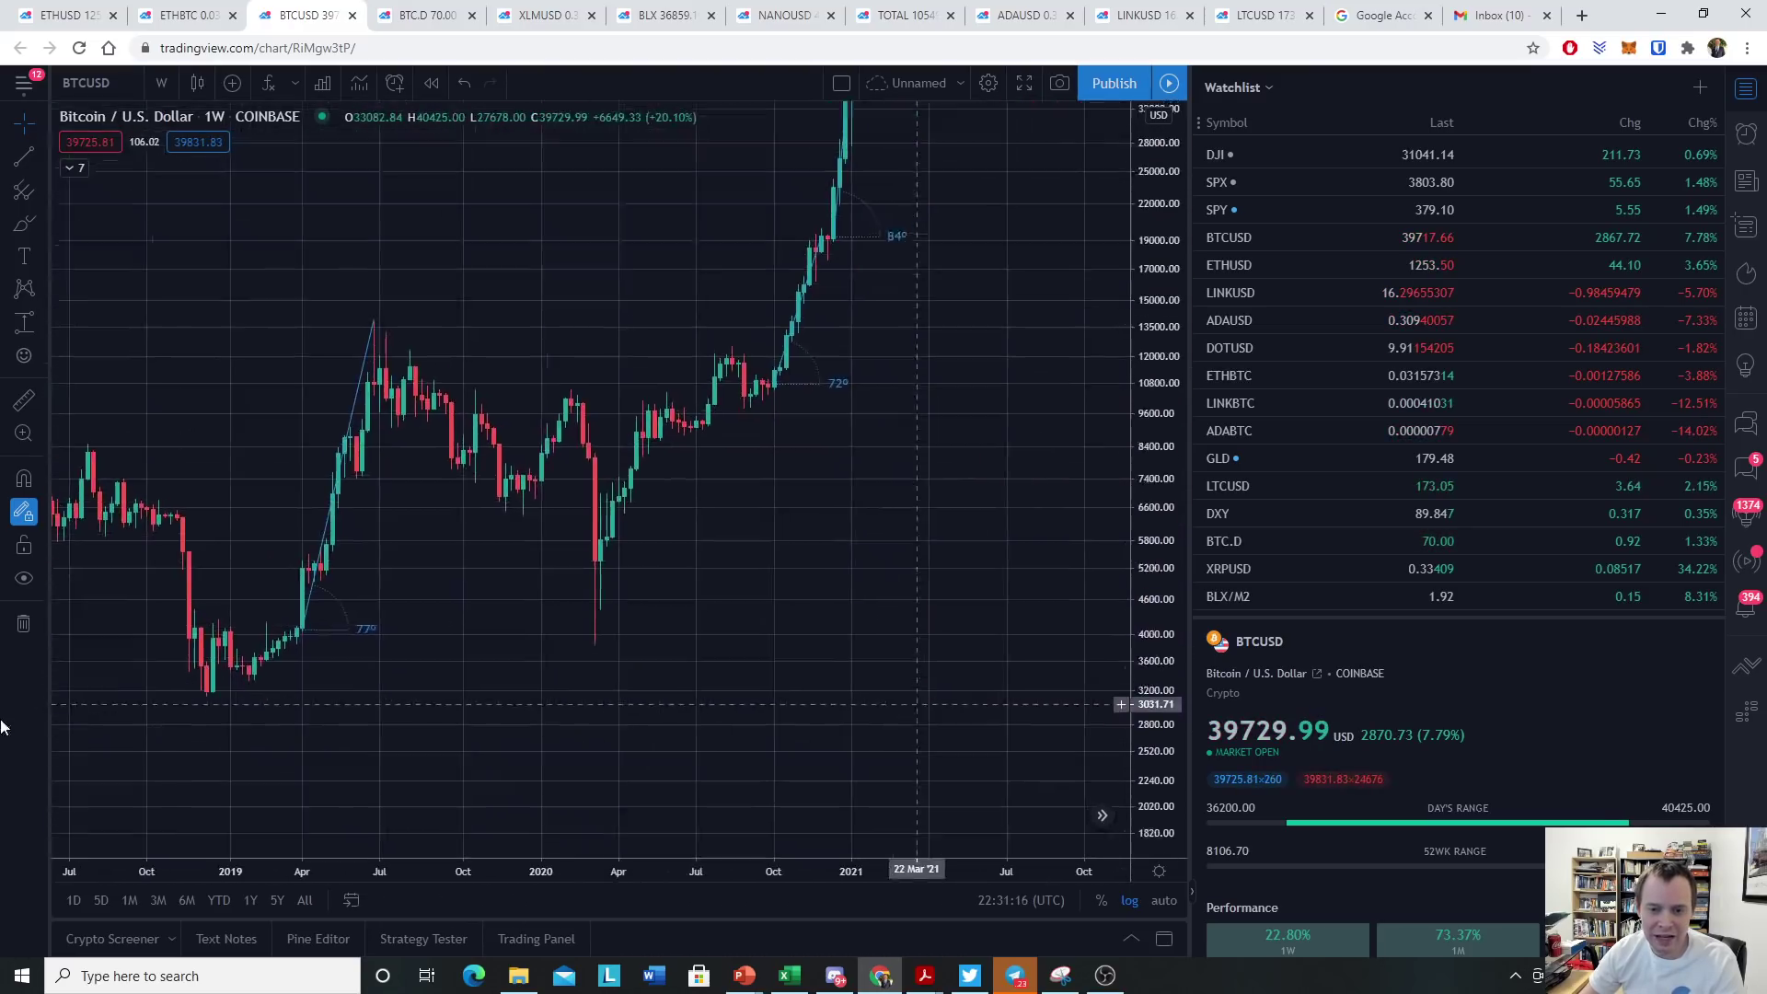
Delete the 72° and 84° trend angles on the late-2020 rally, keeping the 77° angle
{"action": "left_click_drag", "start_coordinate": [929, 612], "coordinate": [749, 656]}
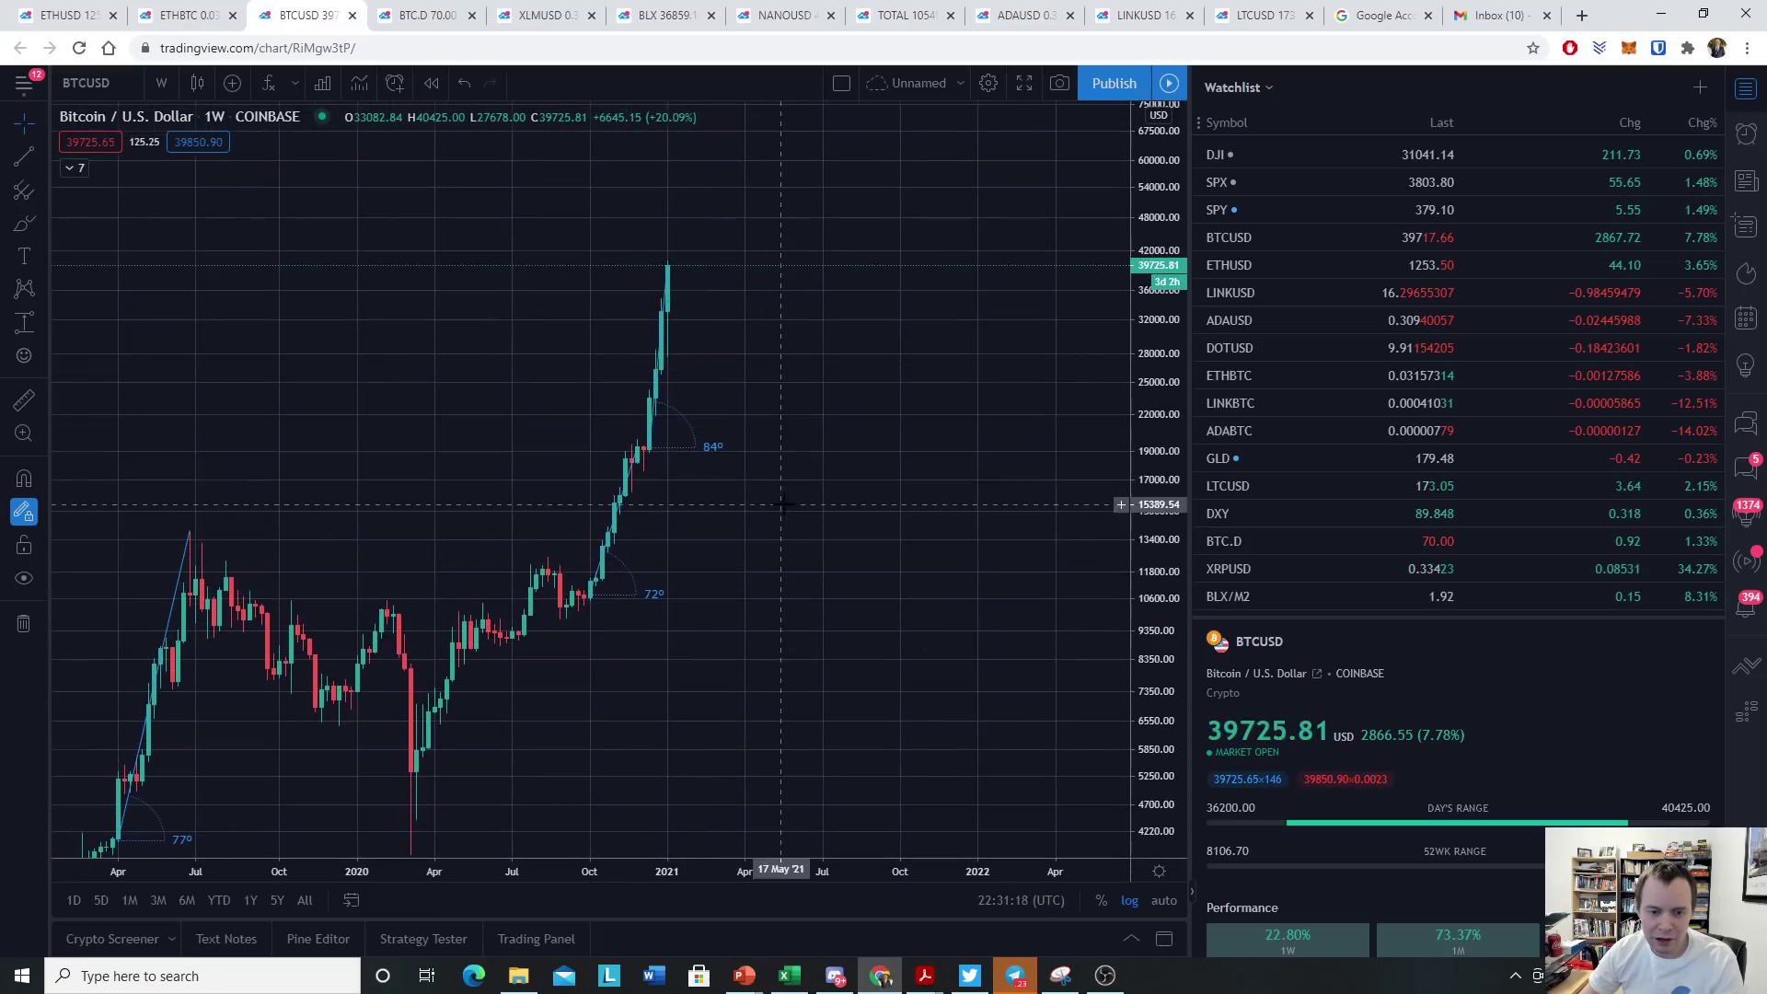
{"action": "left_click", "coordinate": [651, 597]}
{"action": "key", "text": "Delete"}
{"action": "left_click", "coordinate": [713, 456]}
{"action": "key", "text": "Delete"}
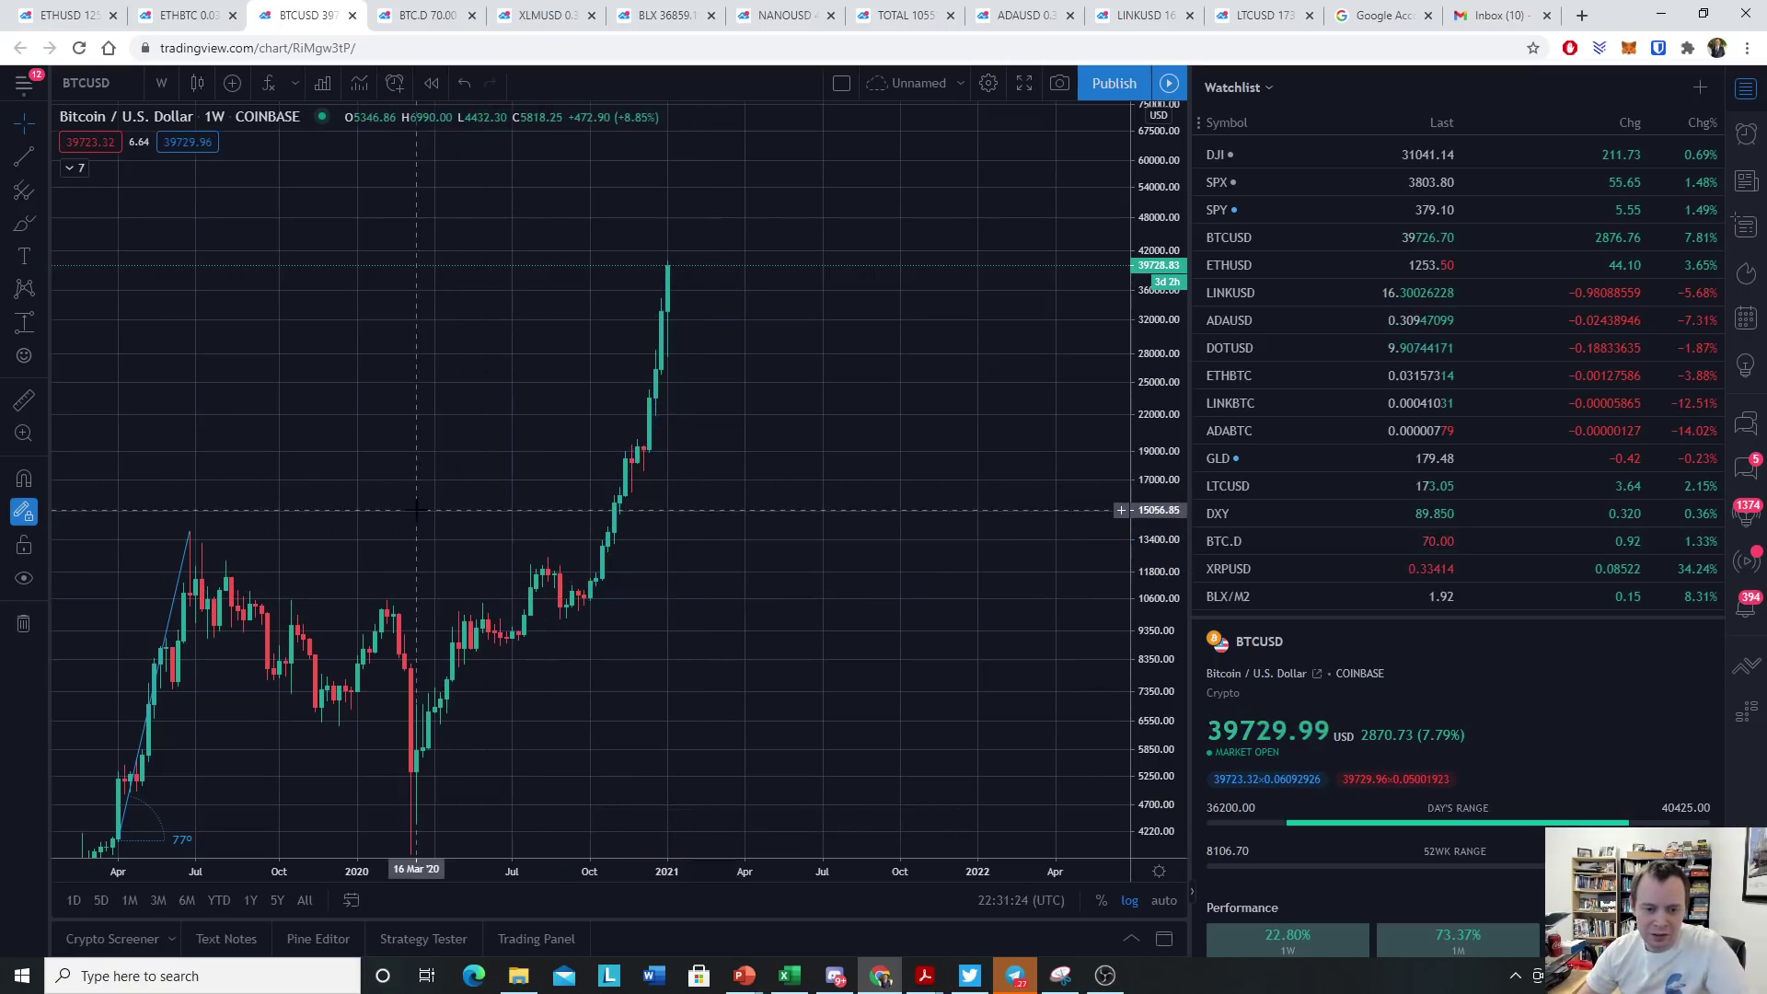
{"action": "left_click", "coordinate": [24, 157]}
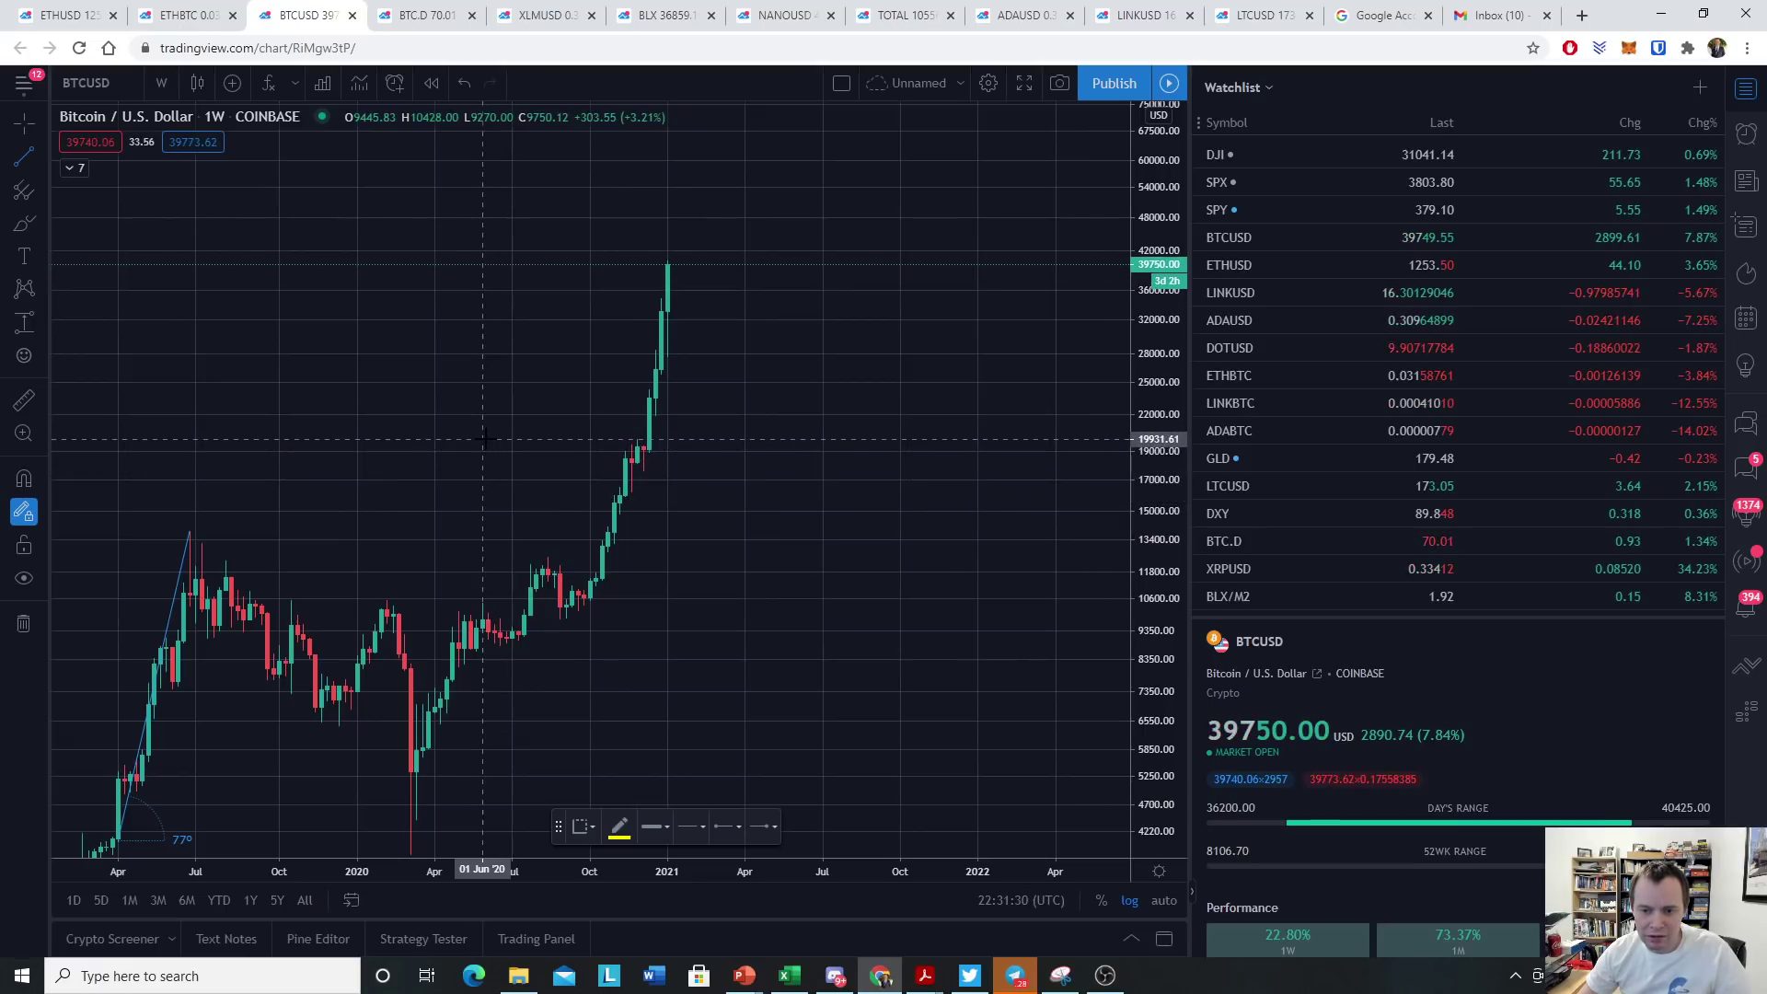
Place a horizontal line near 20077 and a 78° trend angle from the October 2020 low
{"action": "left_click", "coordinate": [781, 437]}
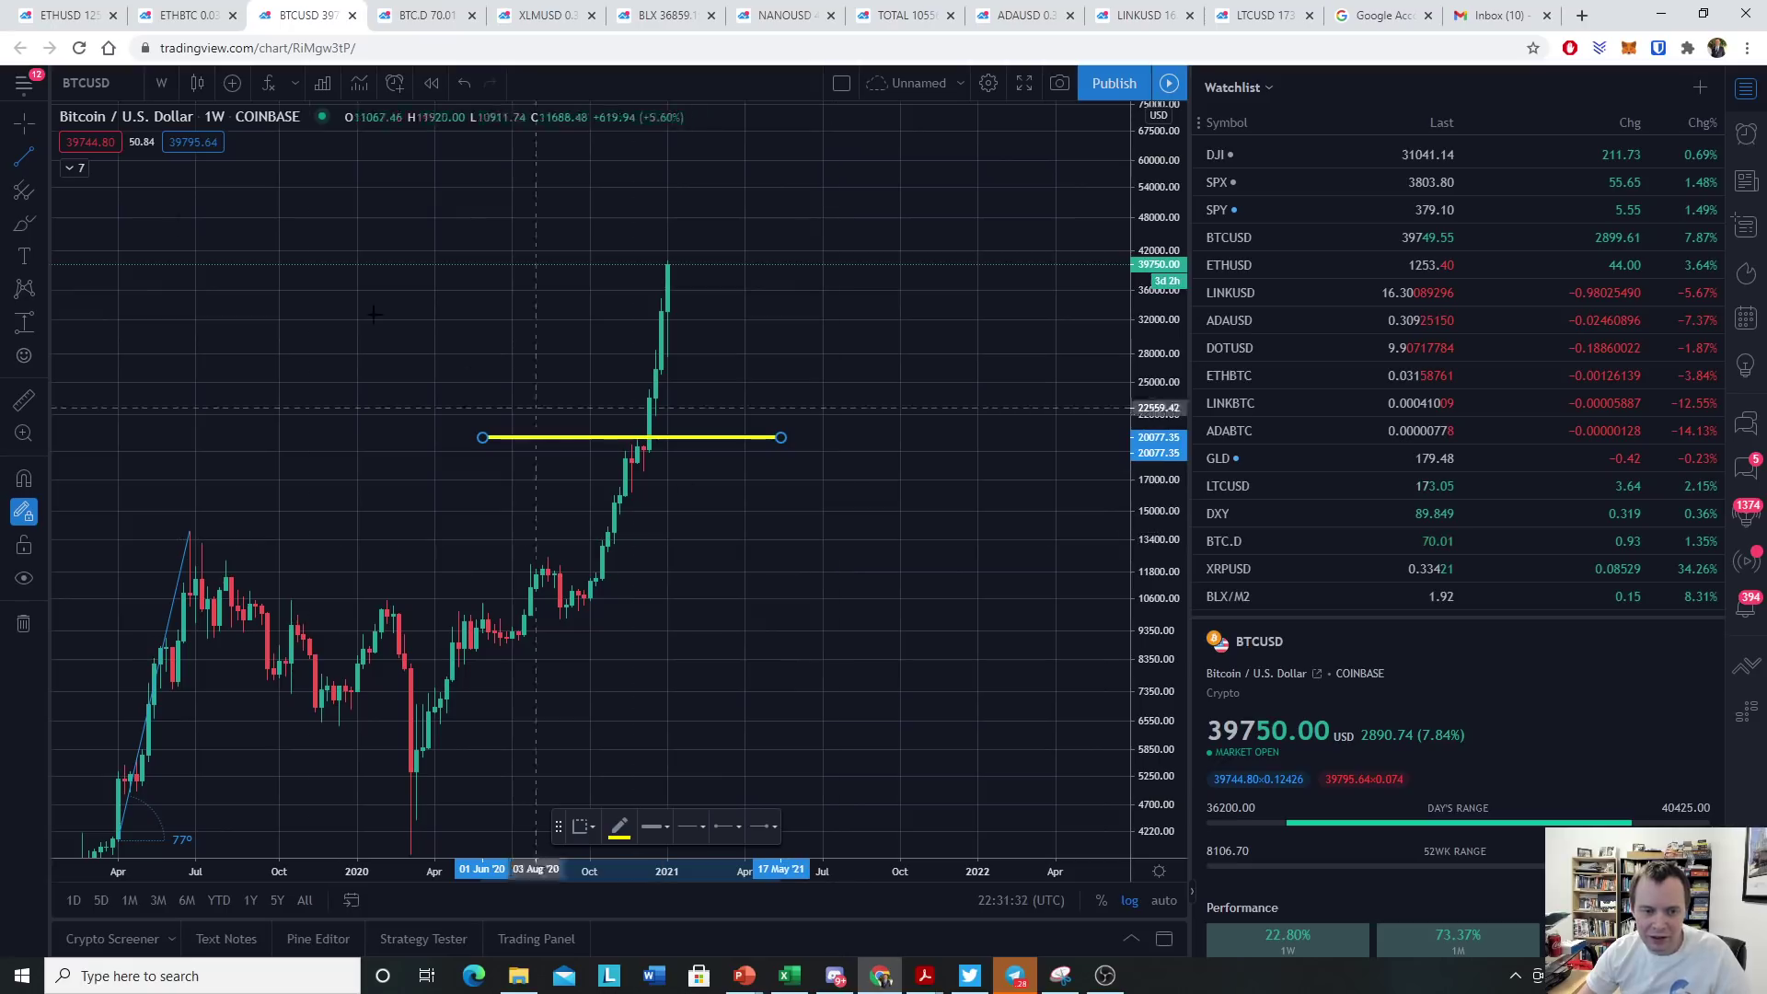
{"action": "left_click", "coordinate": [32, 155]}
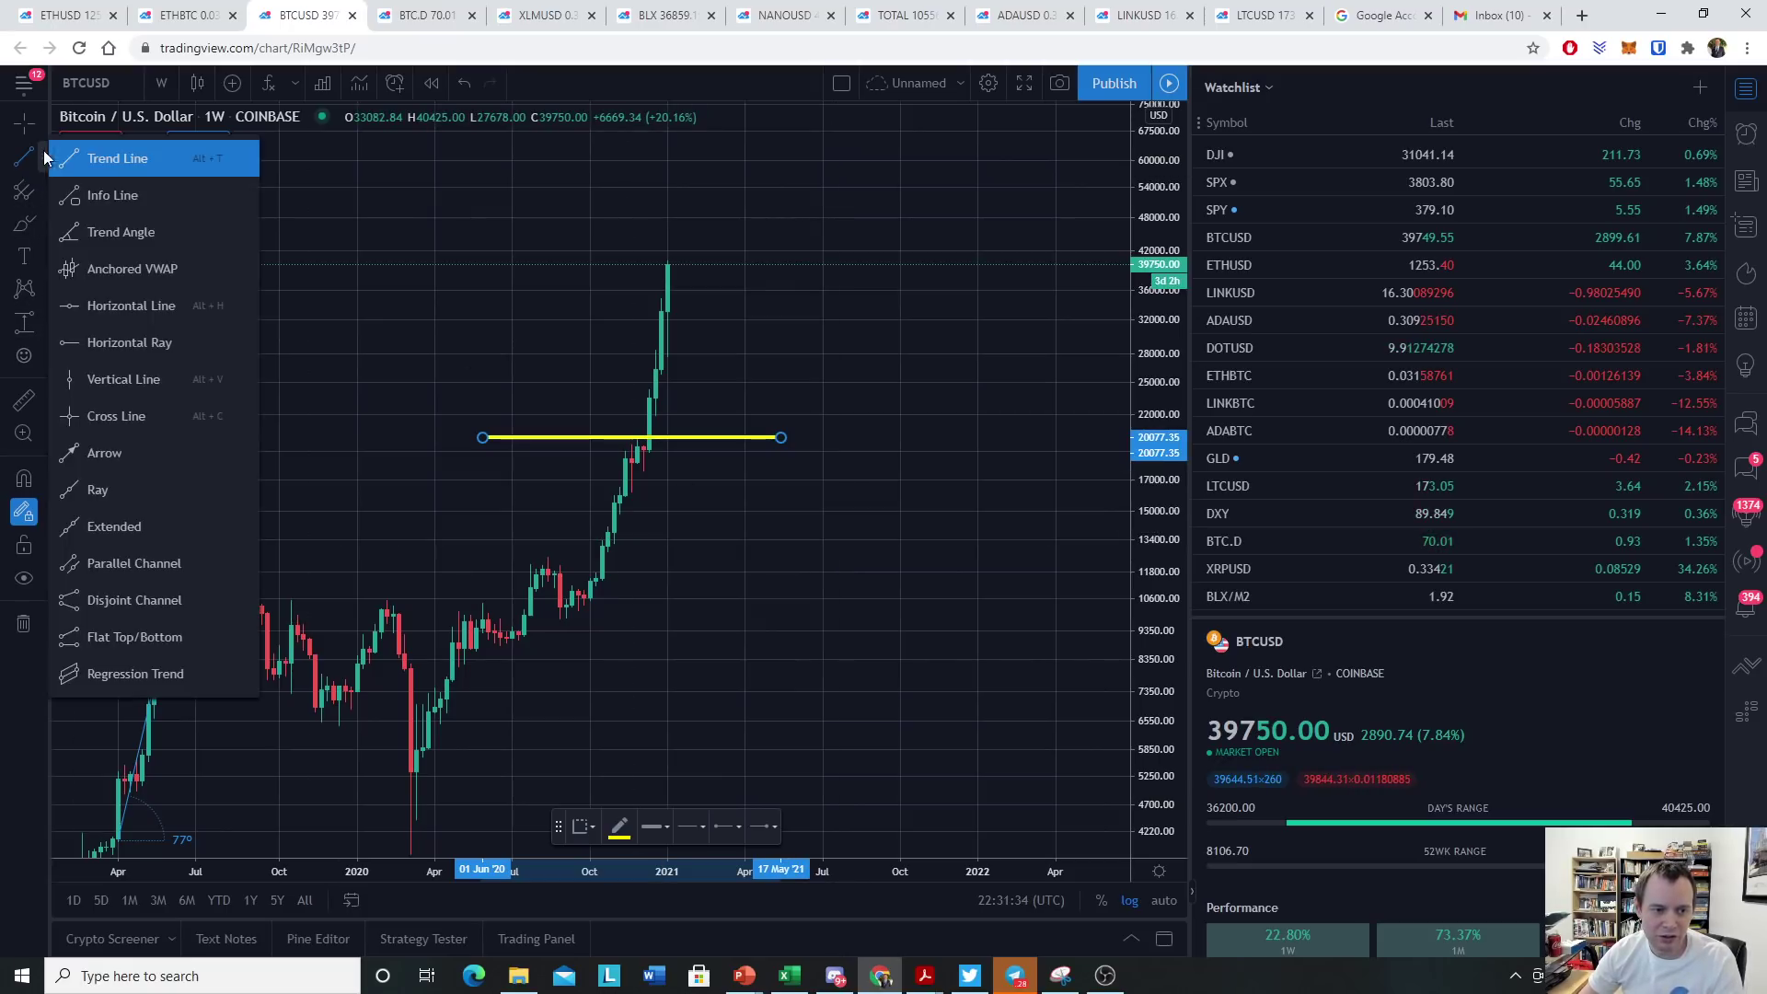
{"action": "left_click", "coordinate": [602, 580]}
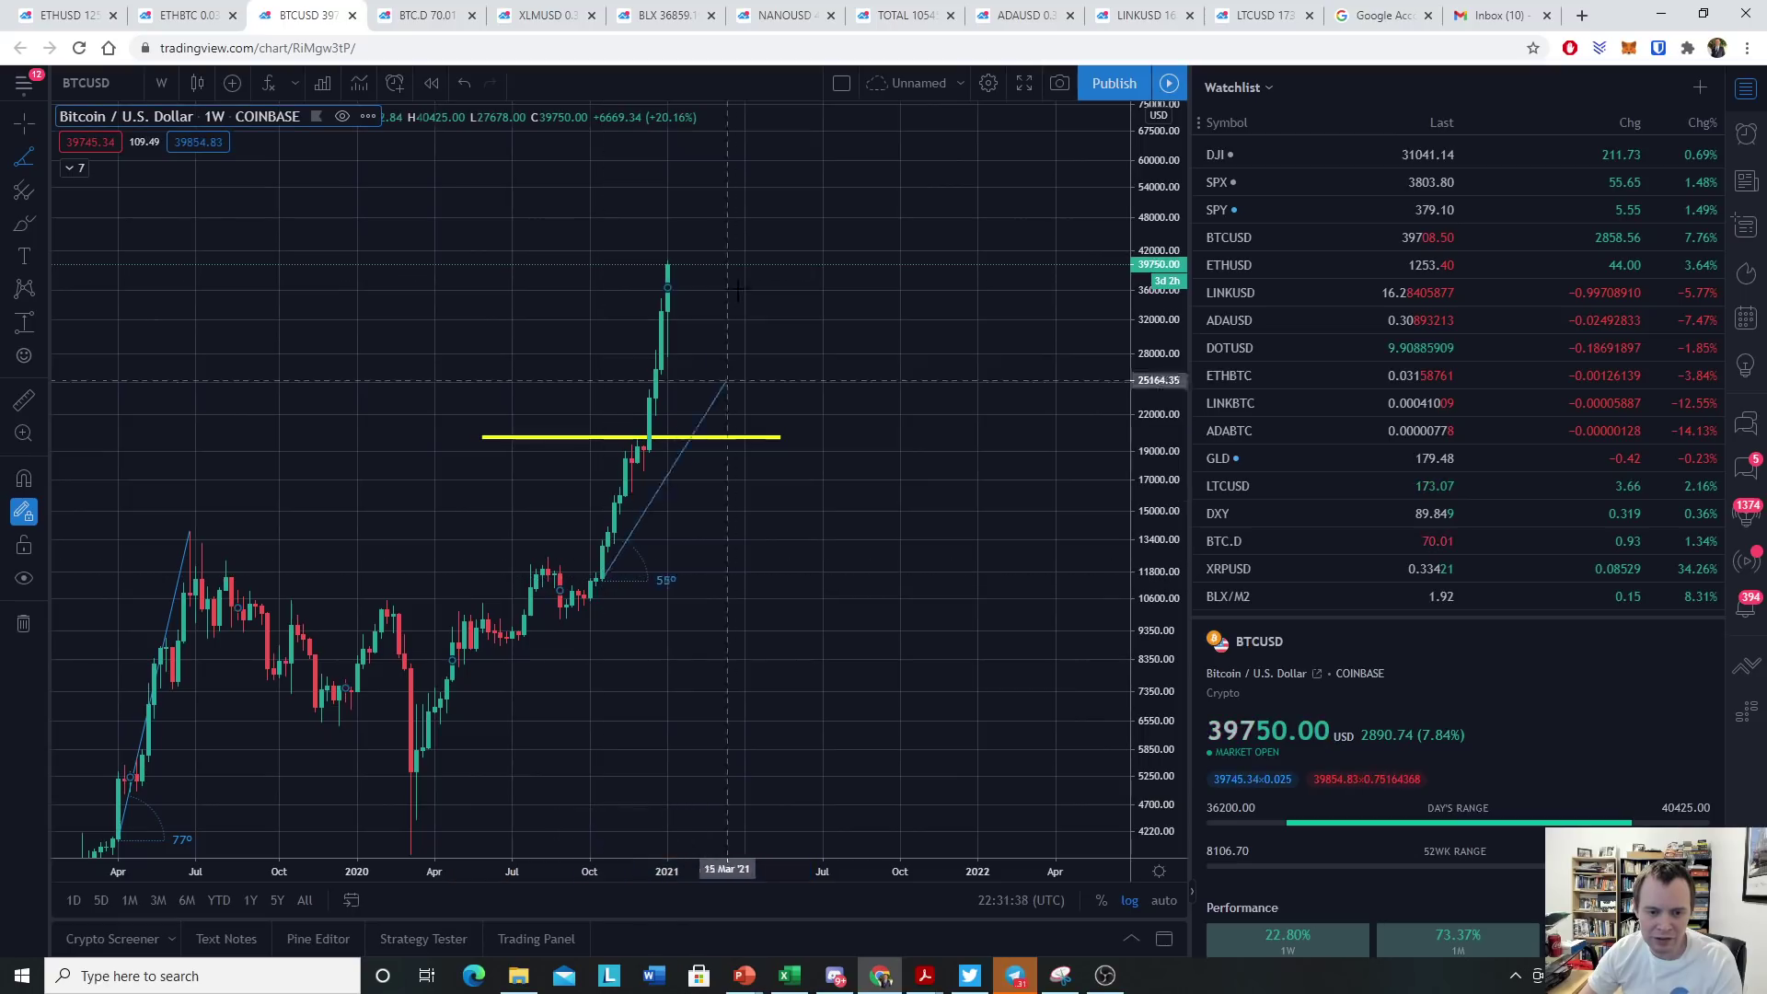
{"action": "left_click", "coordinate": [667, 263]}
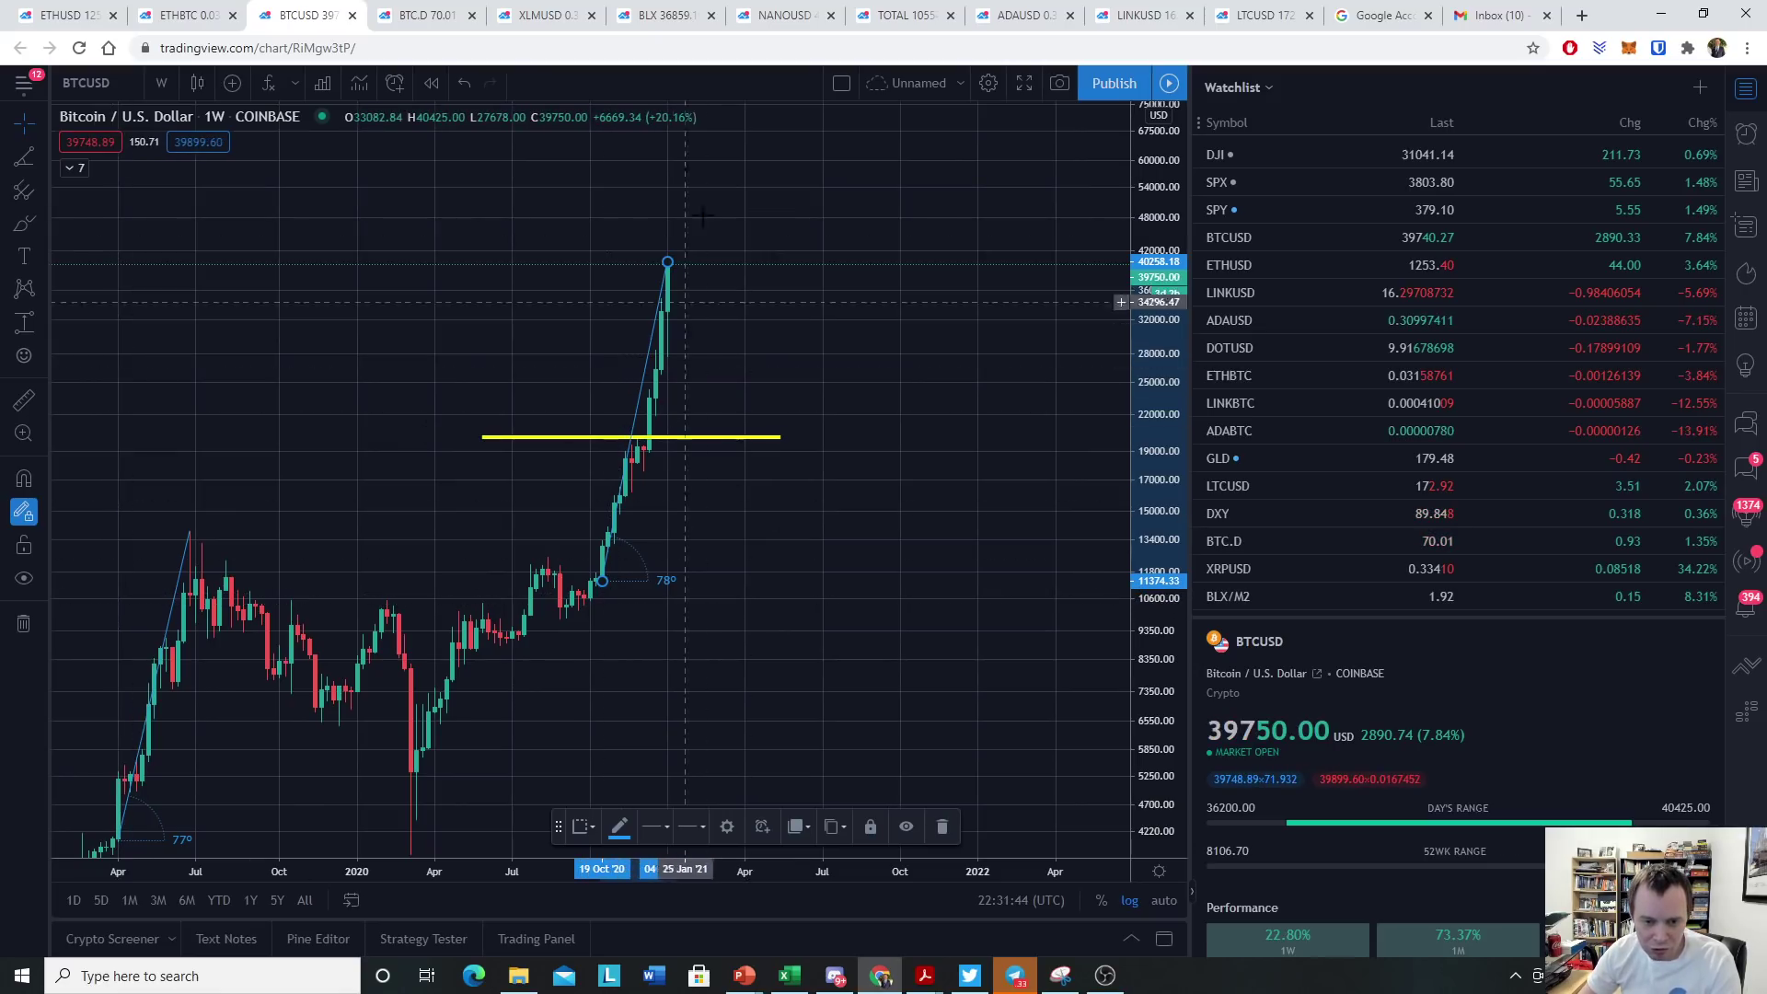
Pan back through 2017–2020 history to compare the 2017 rally with the 2020 one
{"action": "left_click_drag", "start_coordinate": [345, 489], "coordinate": [561, 405]}
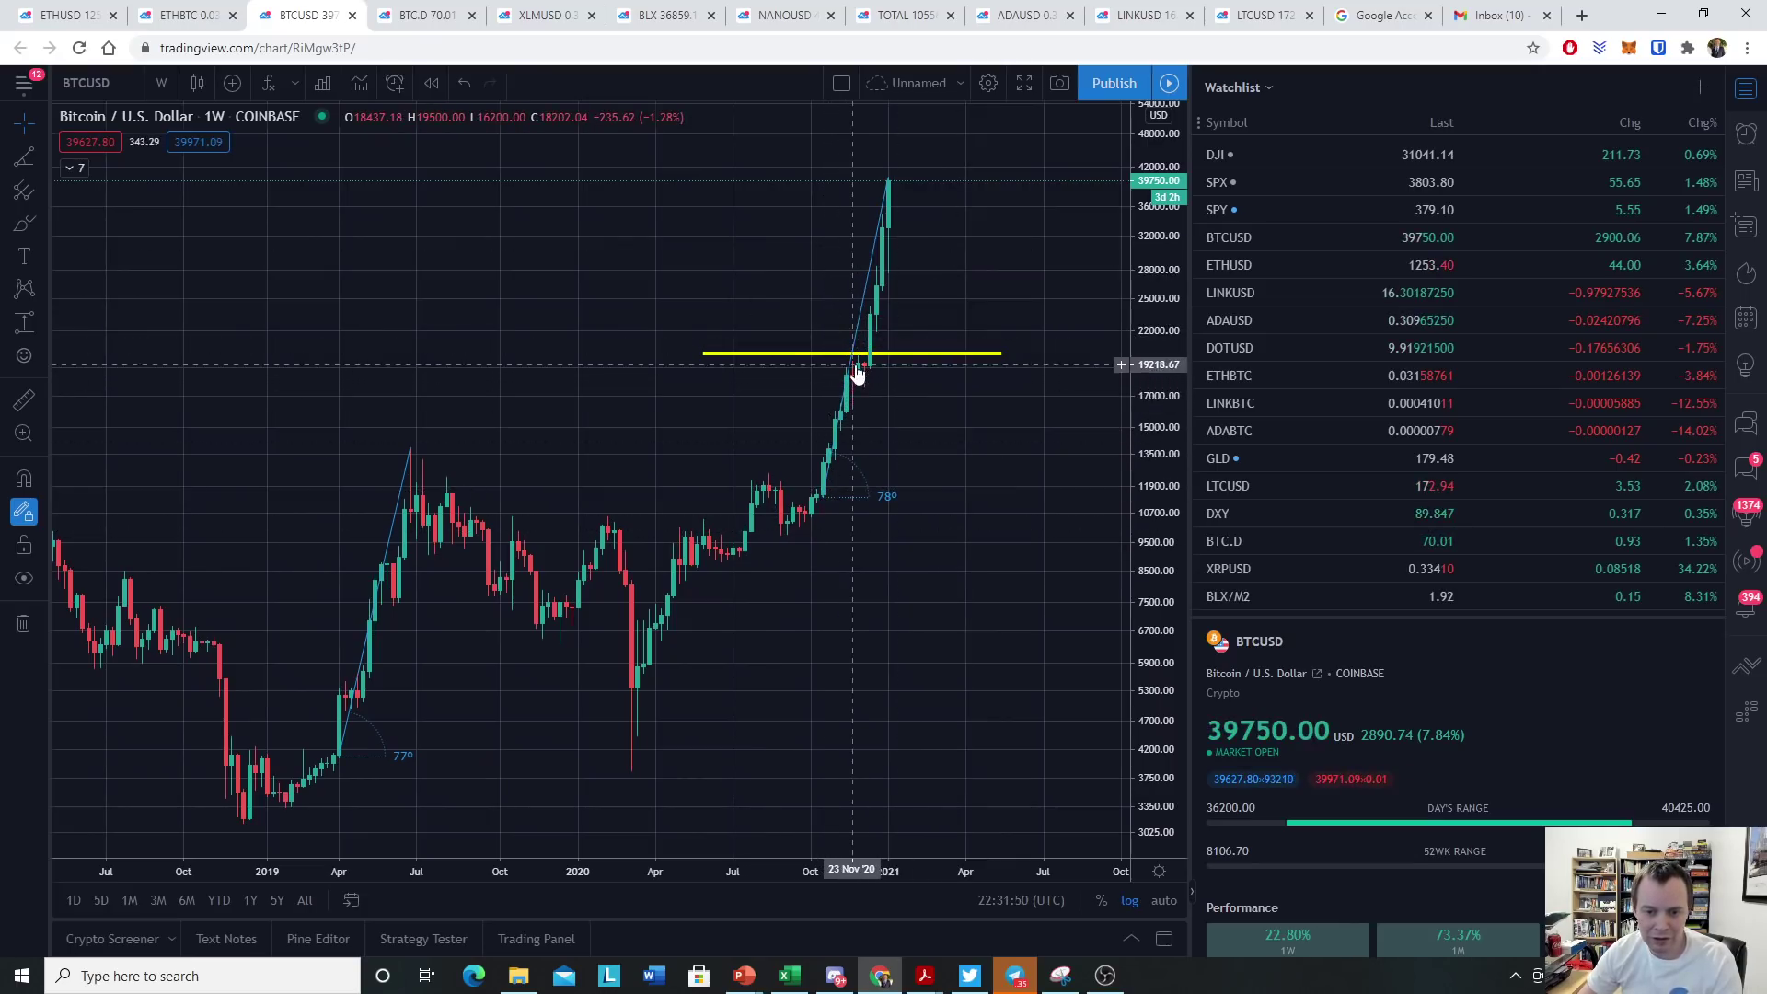
{"action": "left_click_drag", "start_coordinate": [166, 380], "coordinate": [934, 92]}
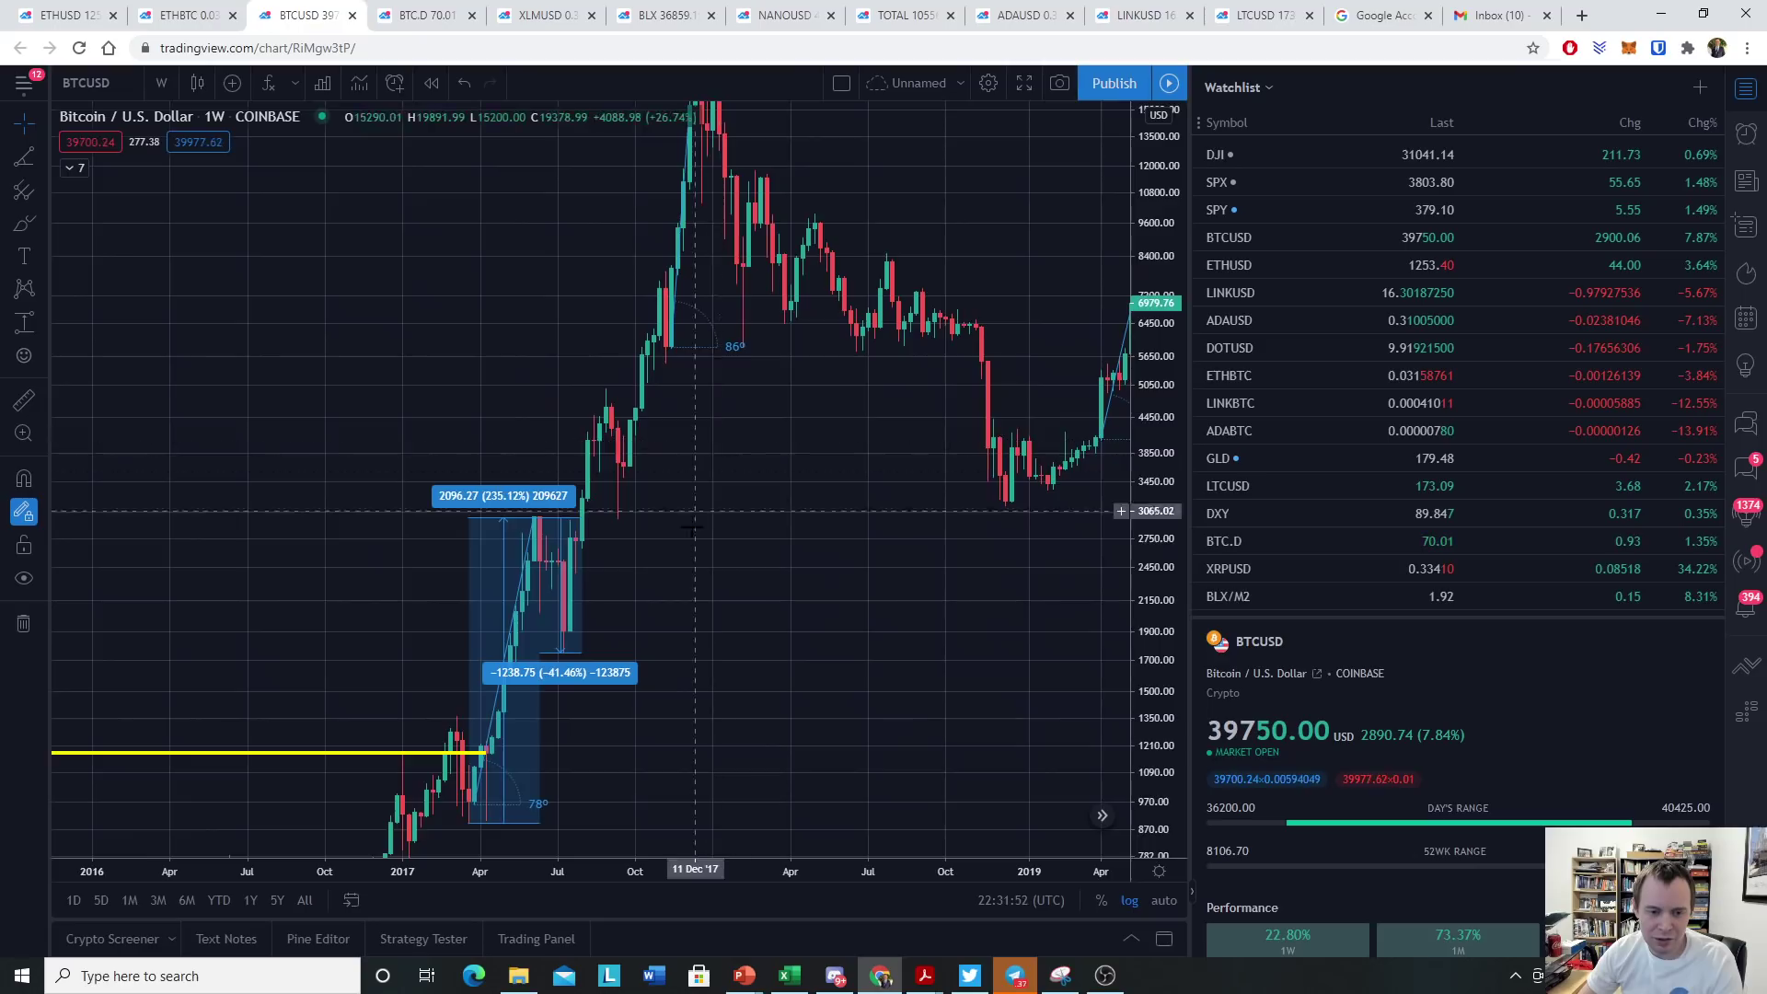
{"action": "left_click_drag", "start_coordinate": [534, 828], "coordinate": [567, 582]}
{"action": "left_click_drag", "start_coordinate": [791, 552], "coordinate": [411, 561]}
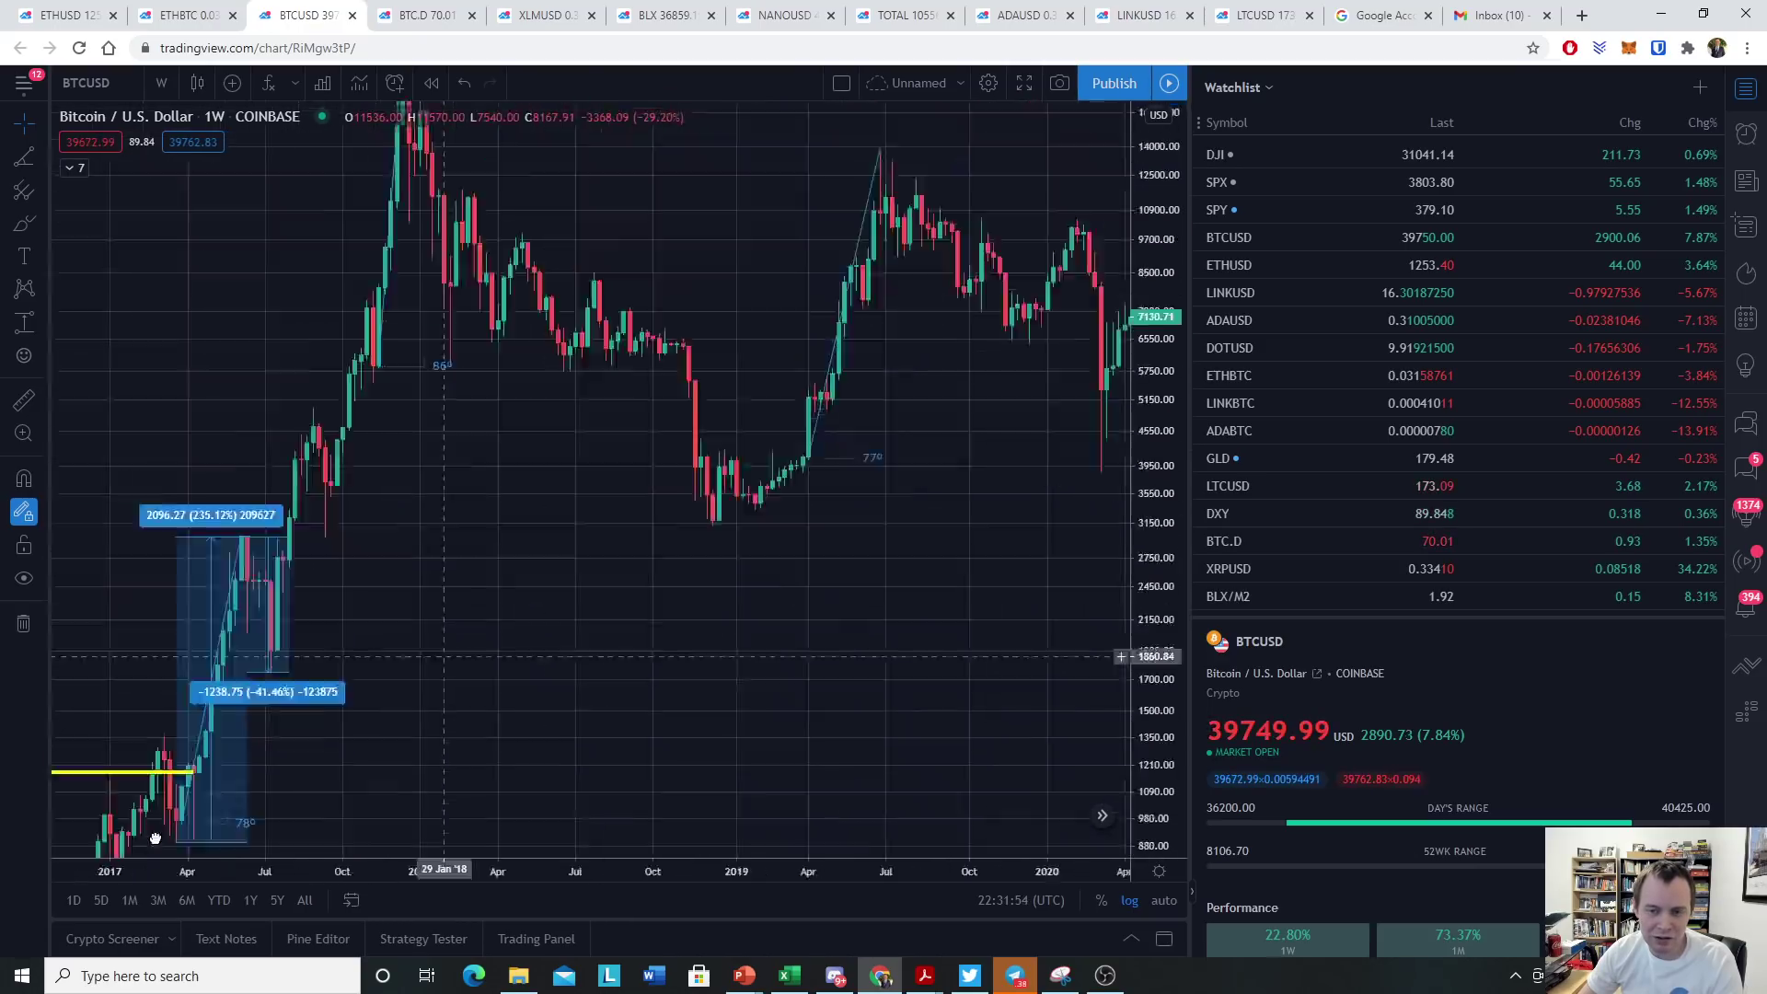
{"action": "left_click_drag", "start_coordinate": [671, 479], "coordinate": [396, 460]}
{"action": "left_click_drag", "start_coordinate": [184, 285], "coordinate": [2, 373]}
Measure October 2020 low to January 2021 high, redrawing the box to read 29129.28 (272.46%)
{"action": "left_click", "coordinate": [46, 320]}
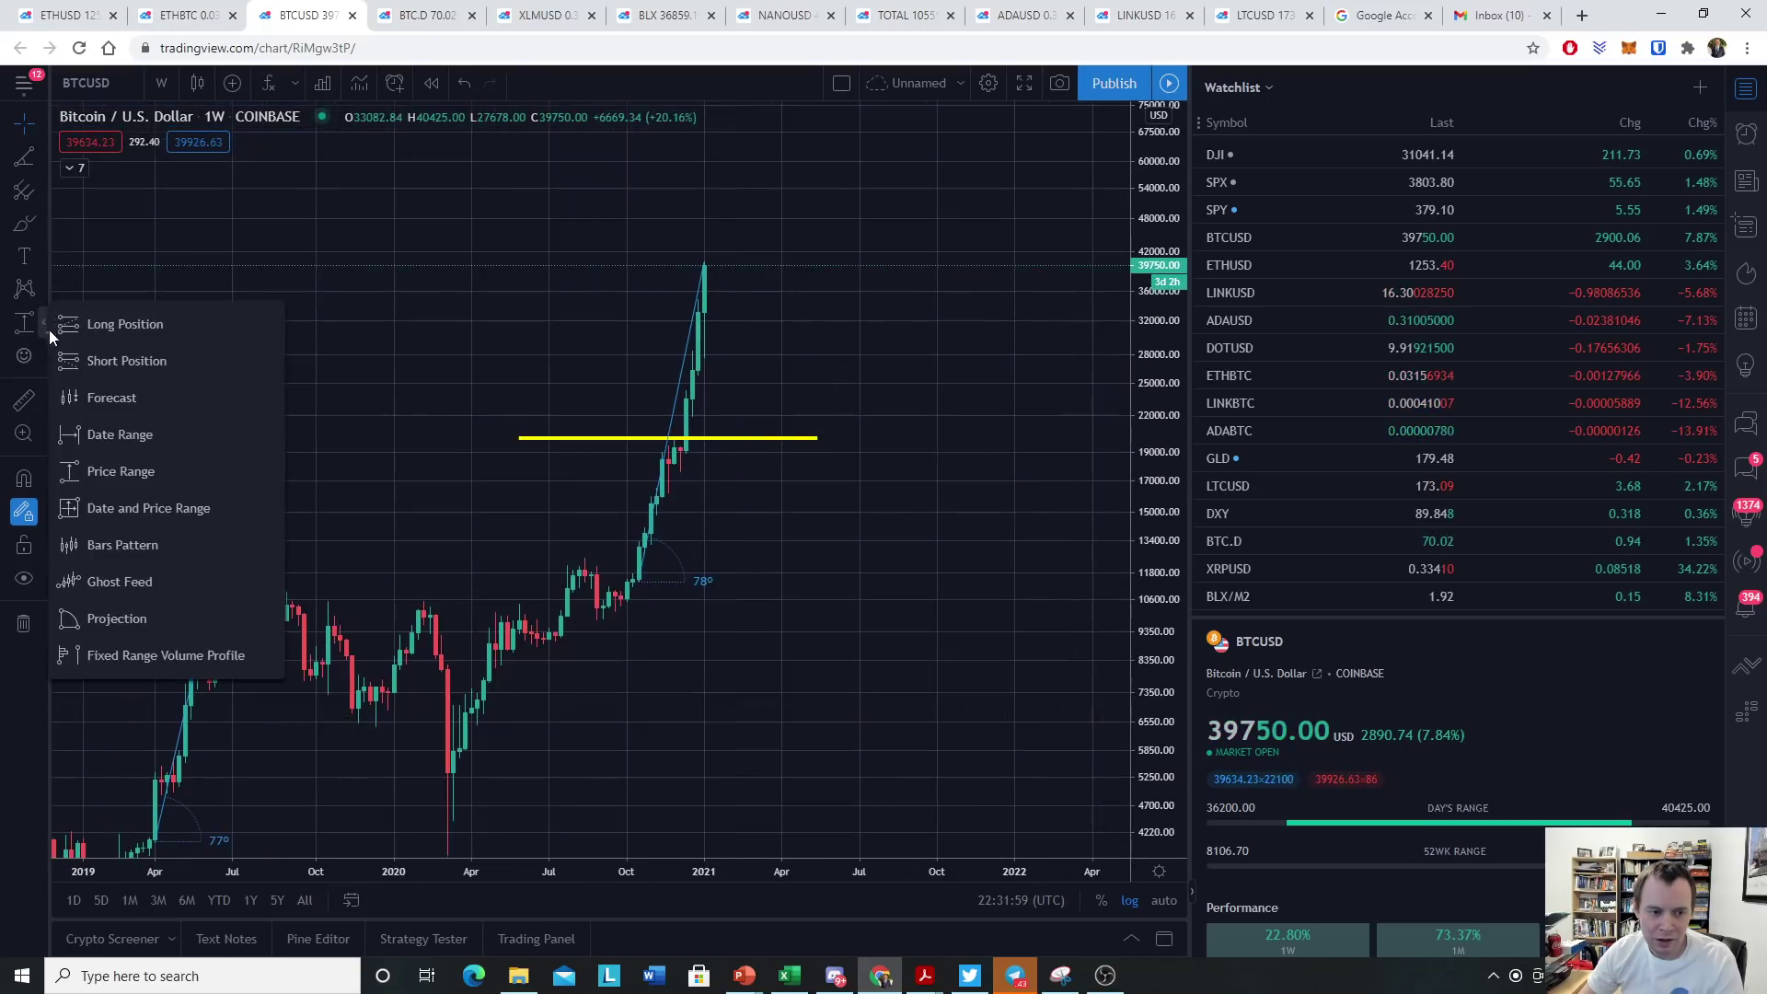
{"action": "left_click", "coordinate": [147, 473]}
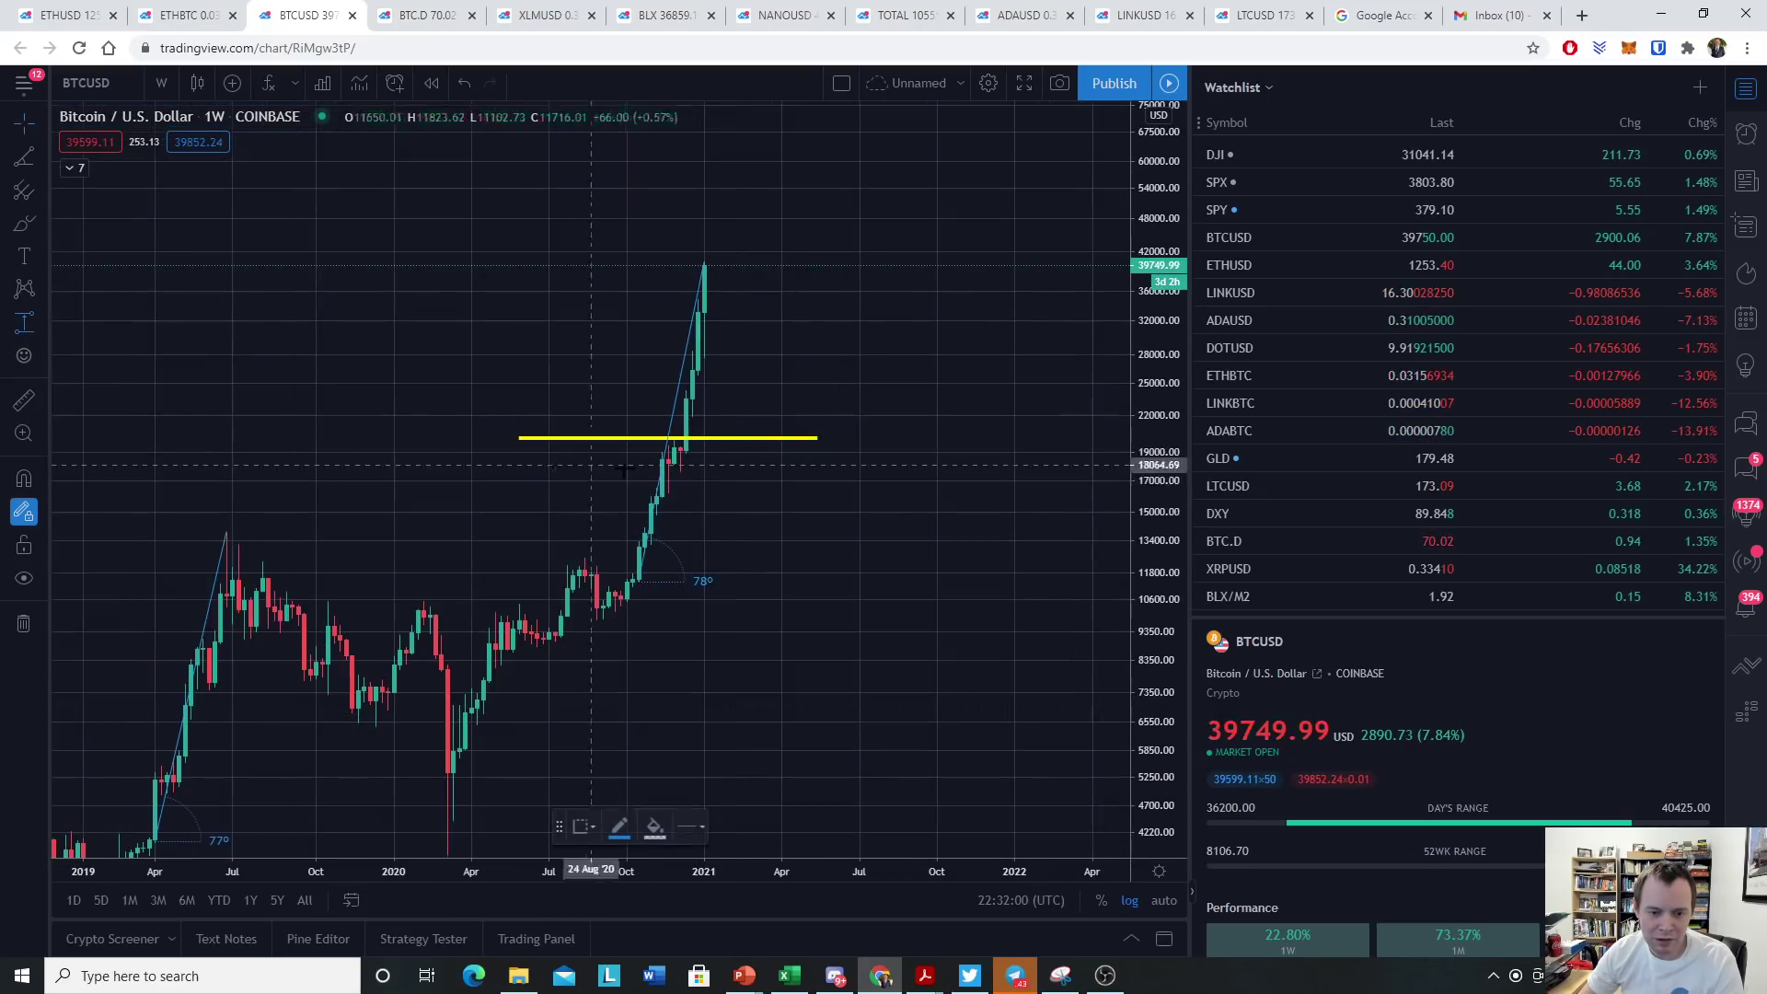
{"action": "left_click", "coordinate": [603, 619]}
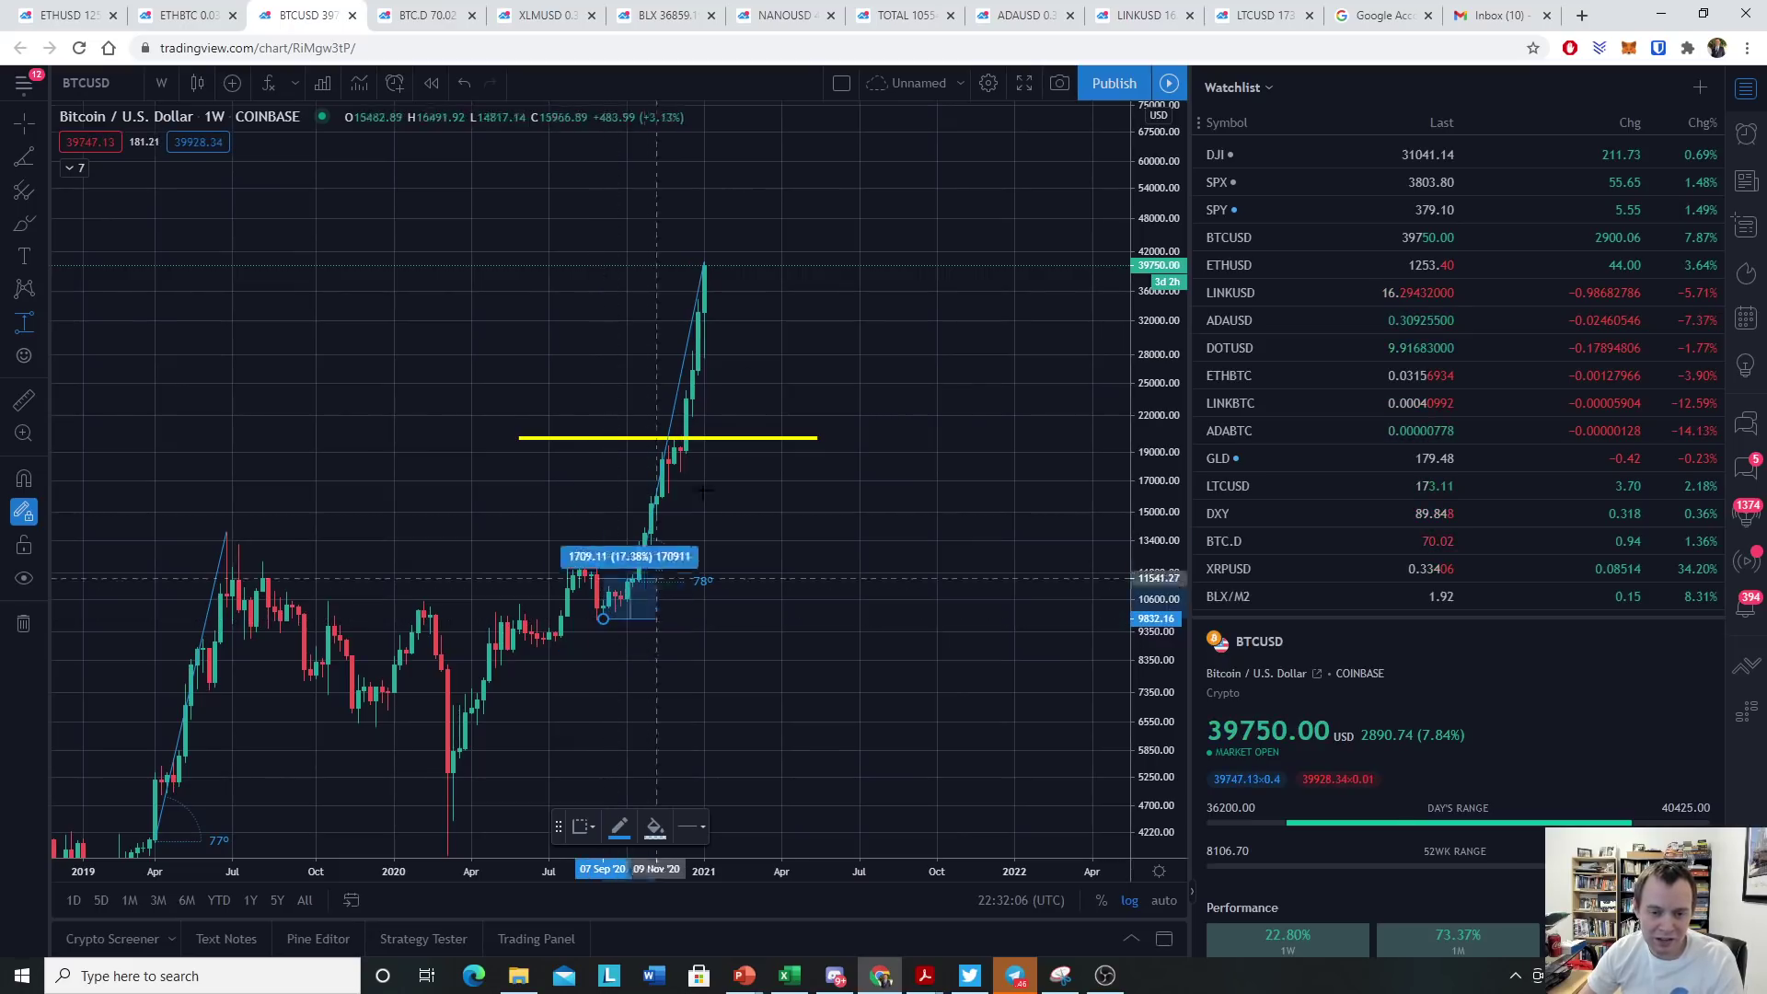
{"action": "left_click", "coordinate": [709, 265]}
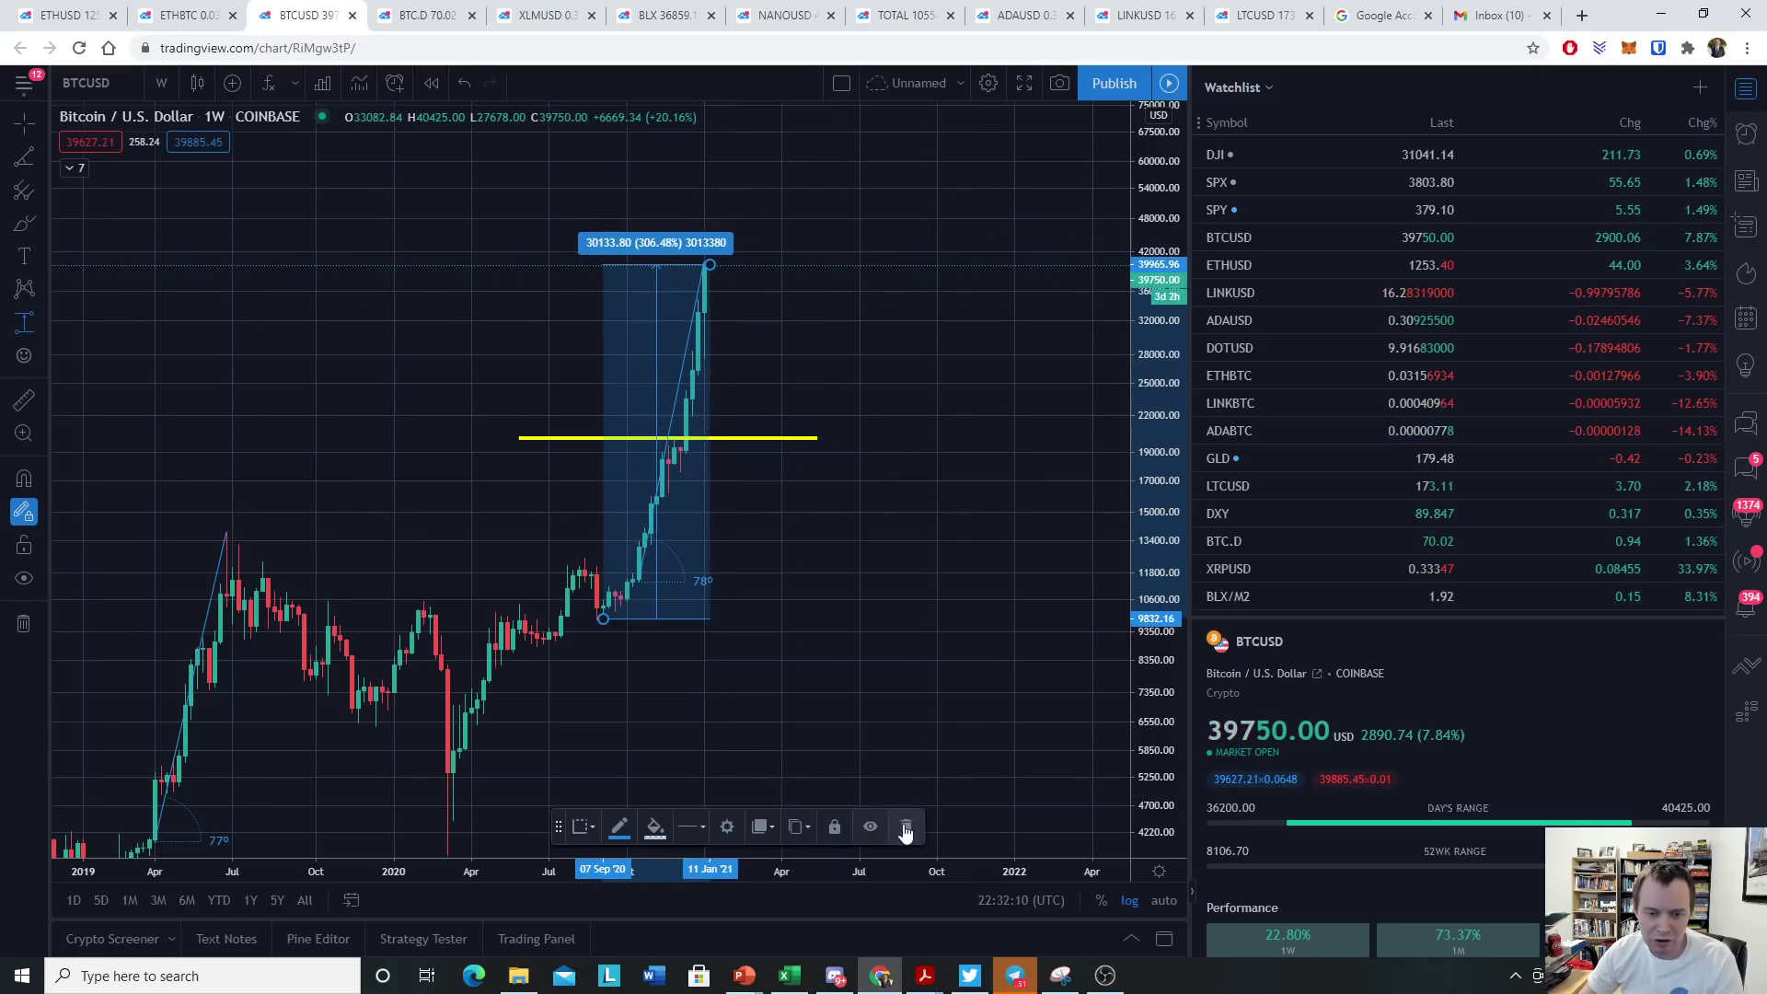
{"action": "left_click", "coordinate": [906, 831]}
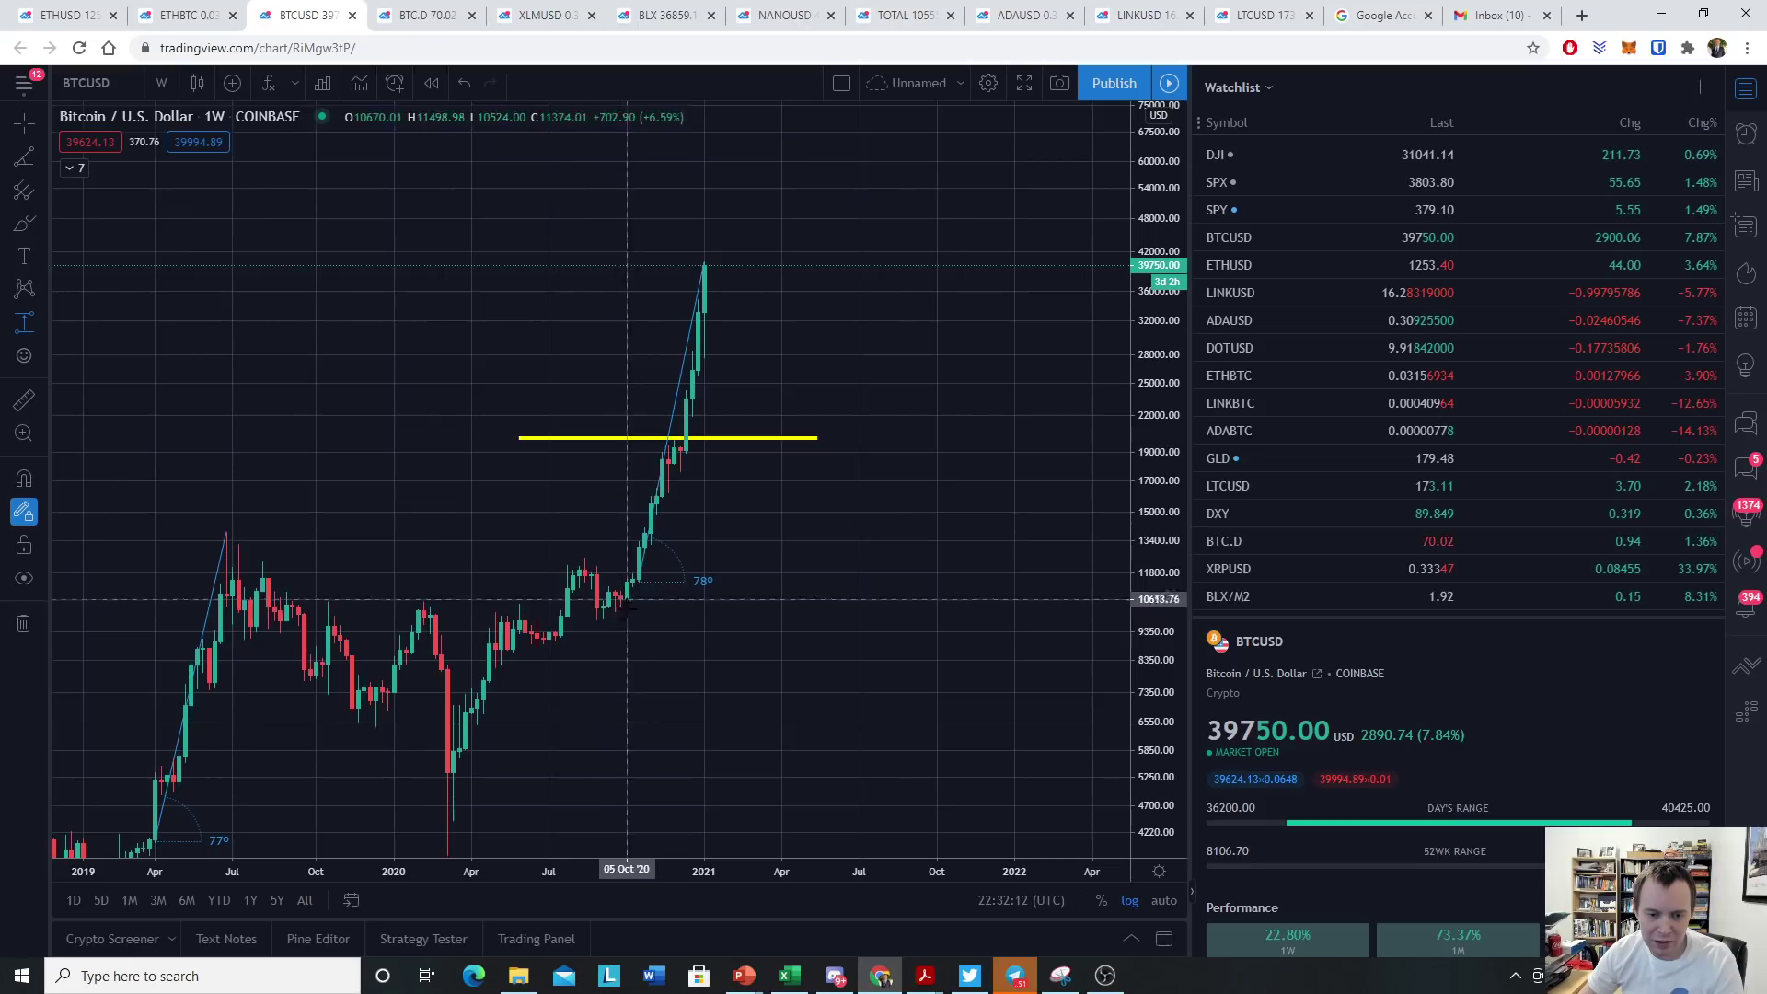
{"action": "left_click", "coordinate": [41, 322]}
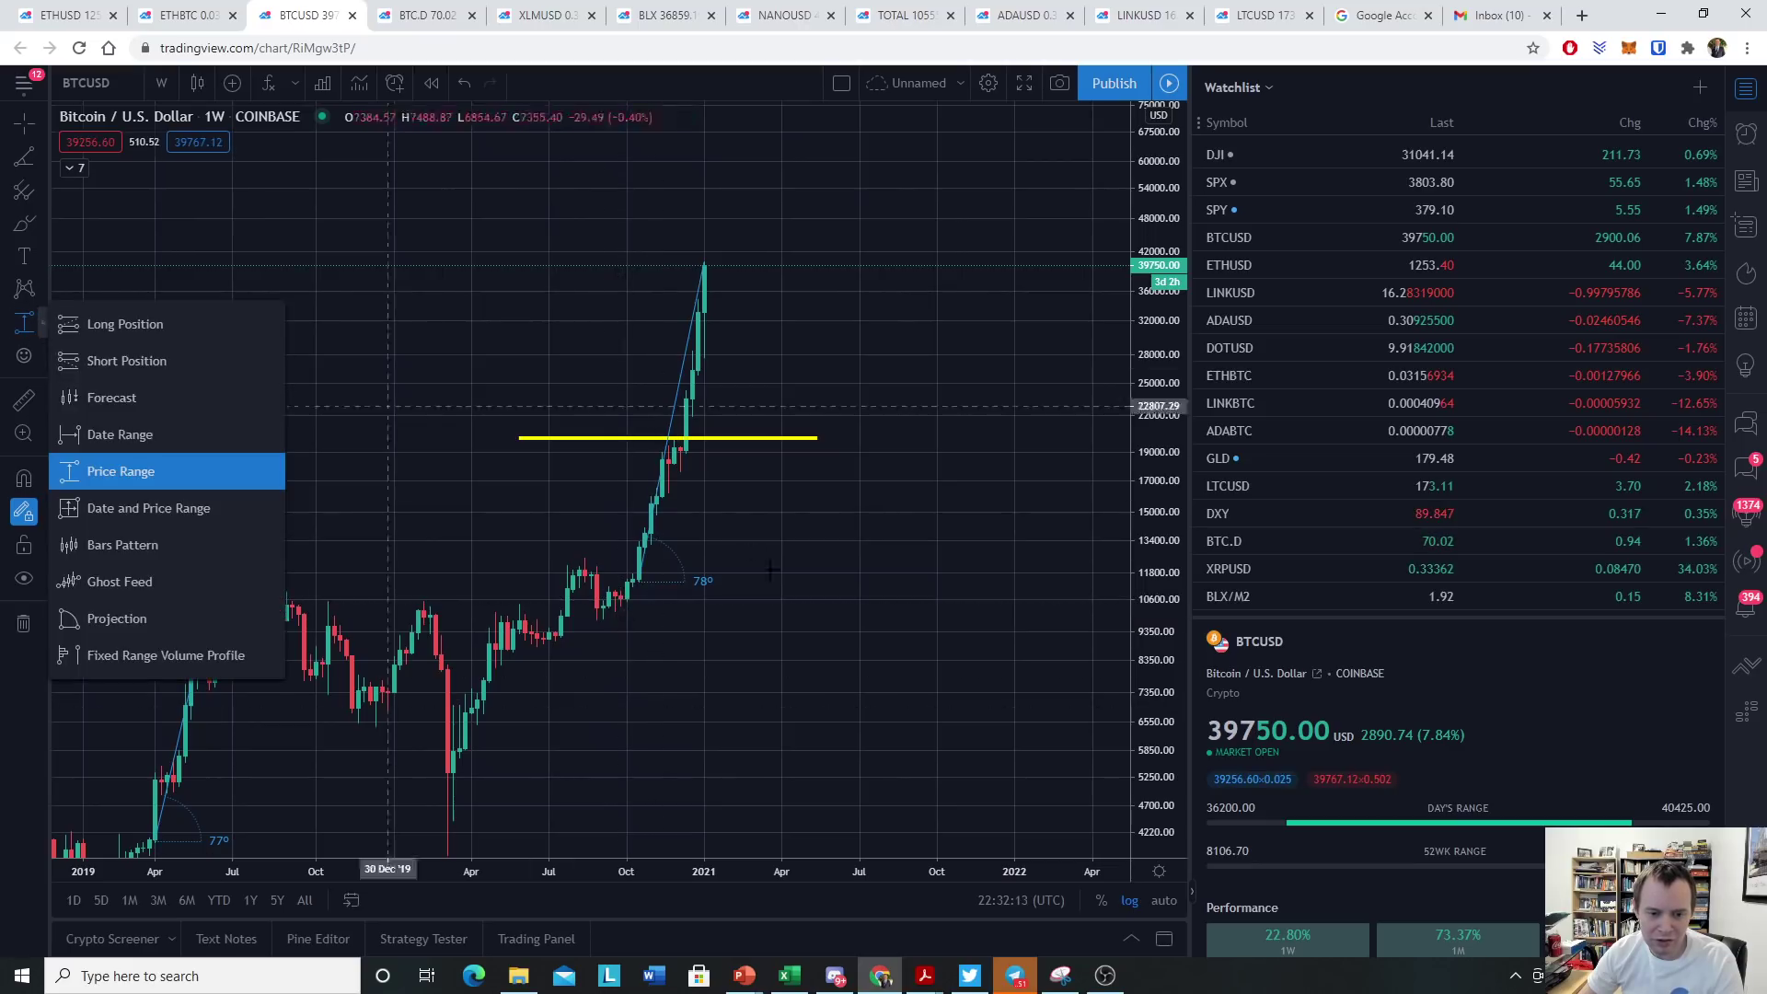
{"action": "left_click", "coordinate": [629, 598]}
{"action": "left_click", "coordinate": [701, 266]}
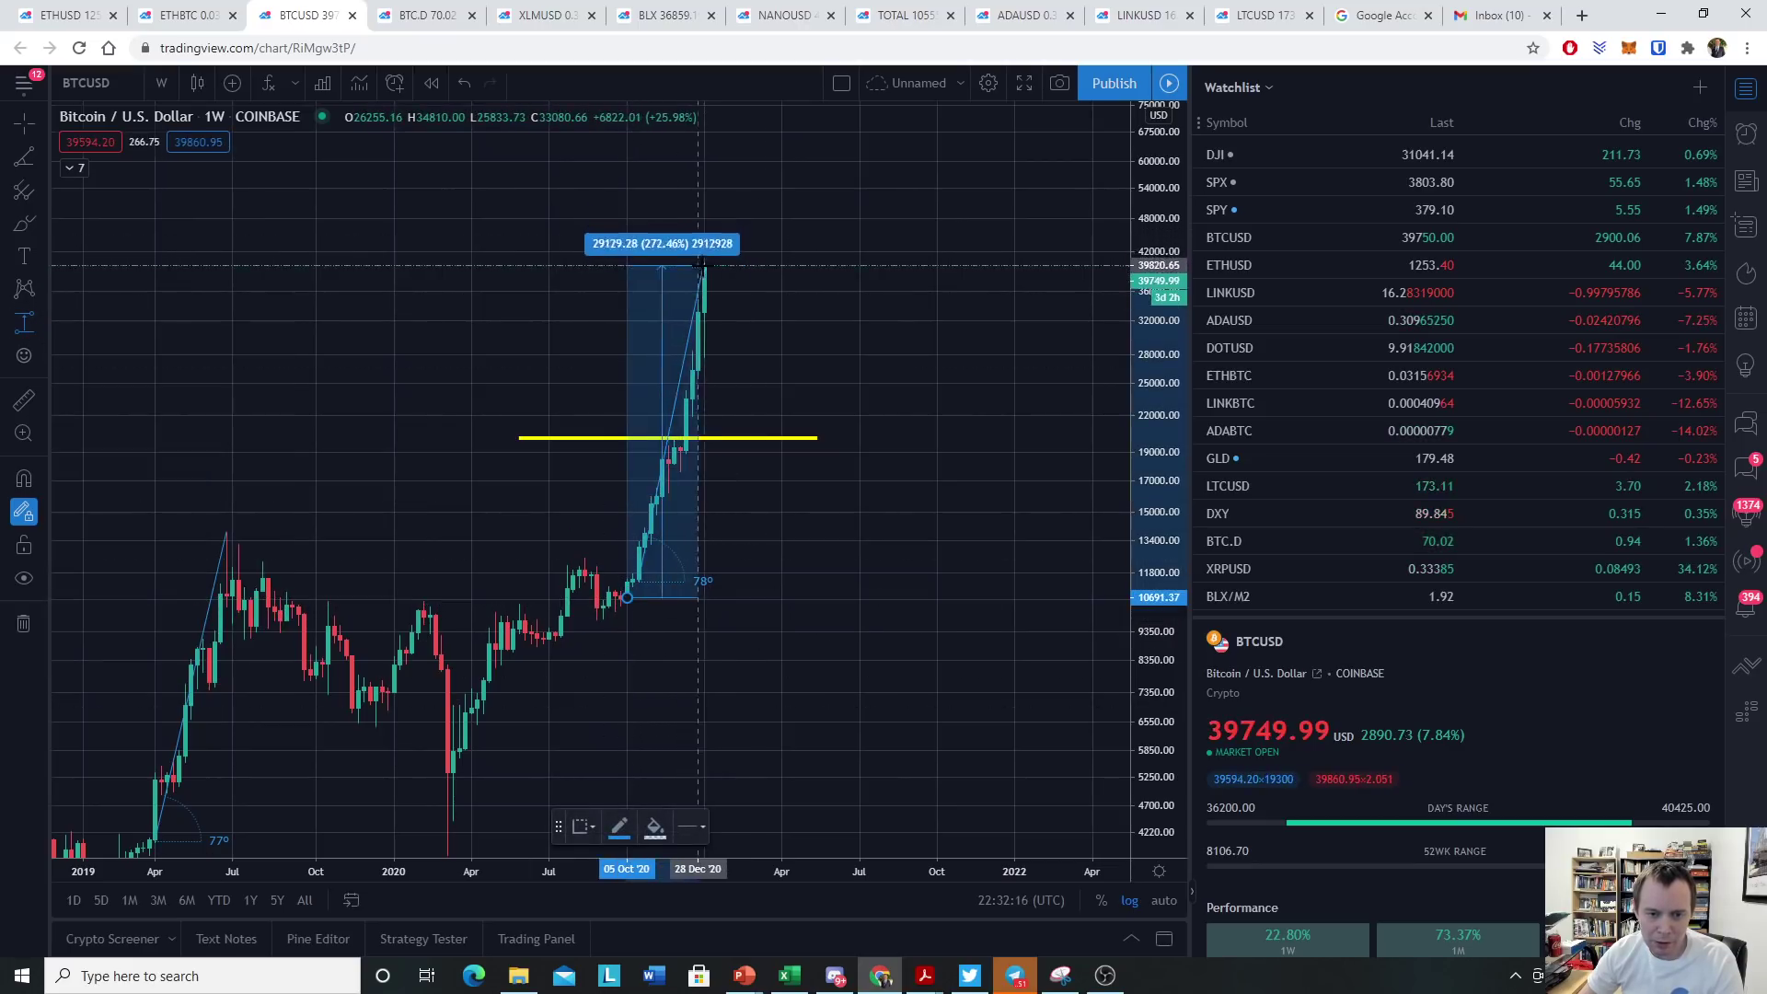
{"action": "left_click_drag", "start_coordinate": [702, 266], "coordinate": [705, 266]}
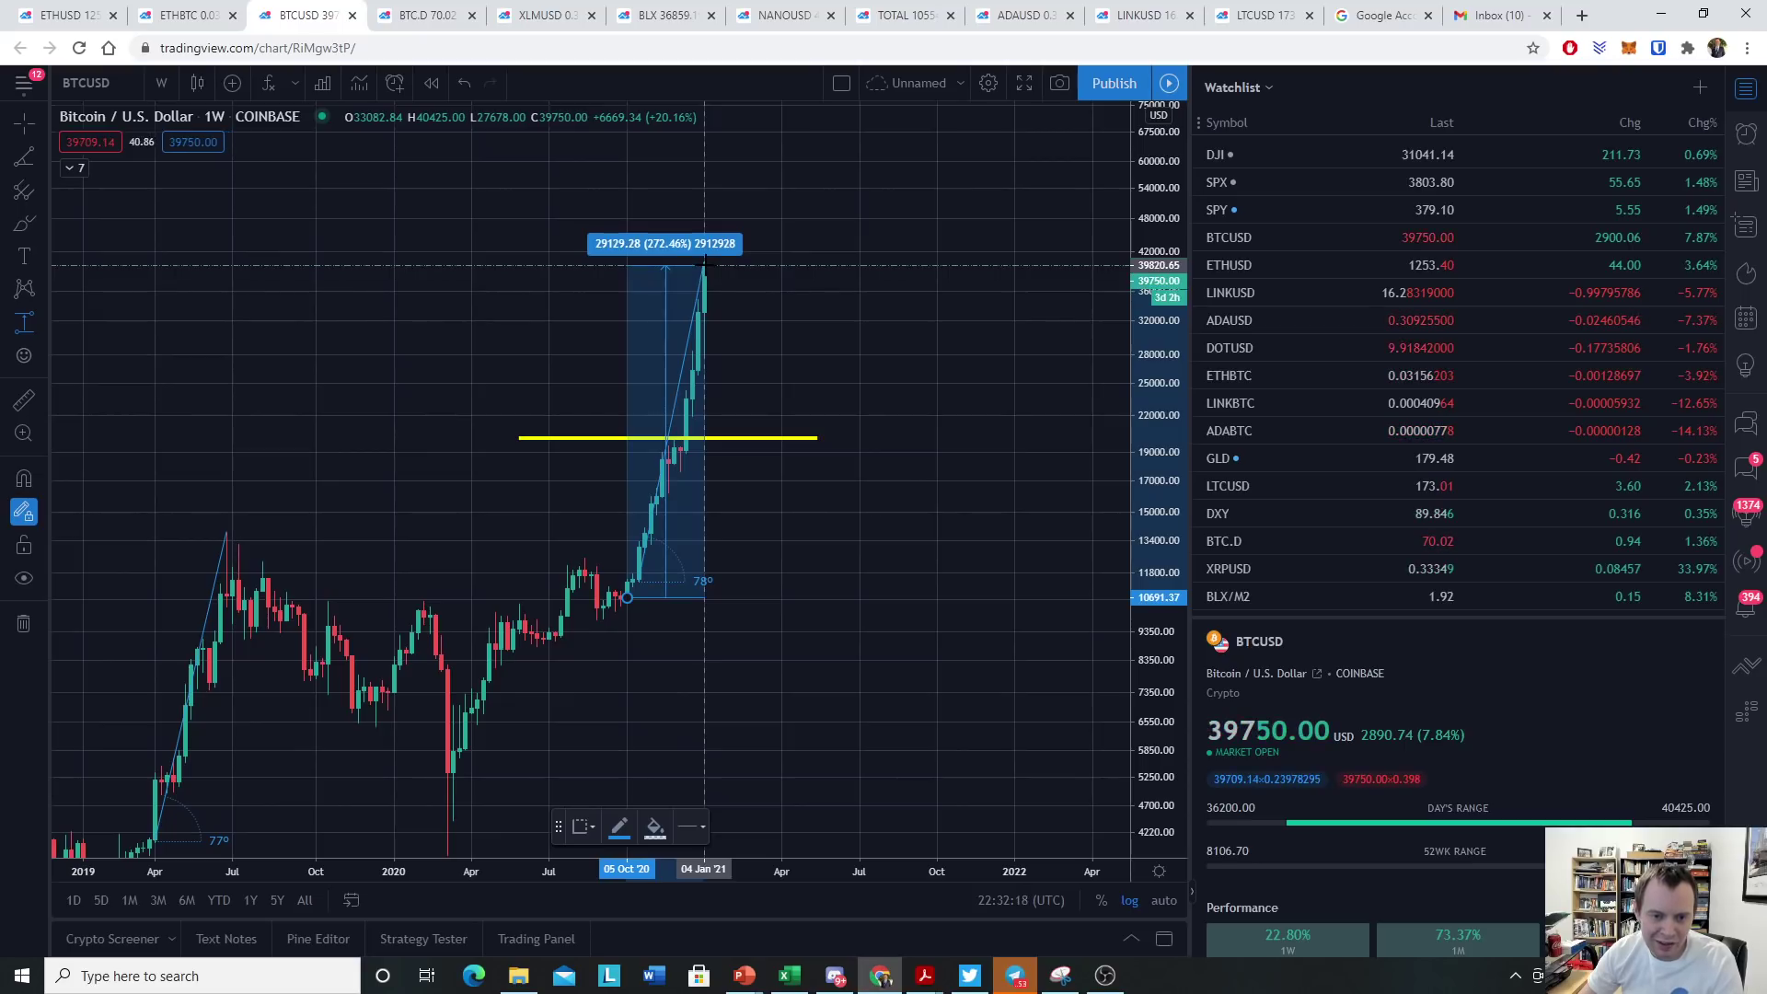
{"action": "left_click", "coordinate": [705, 266]}
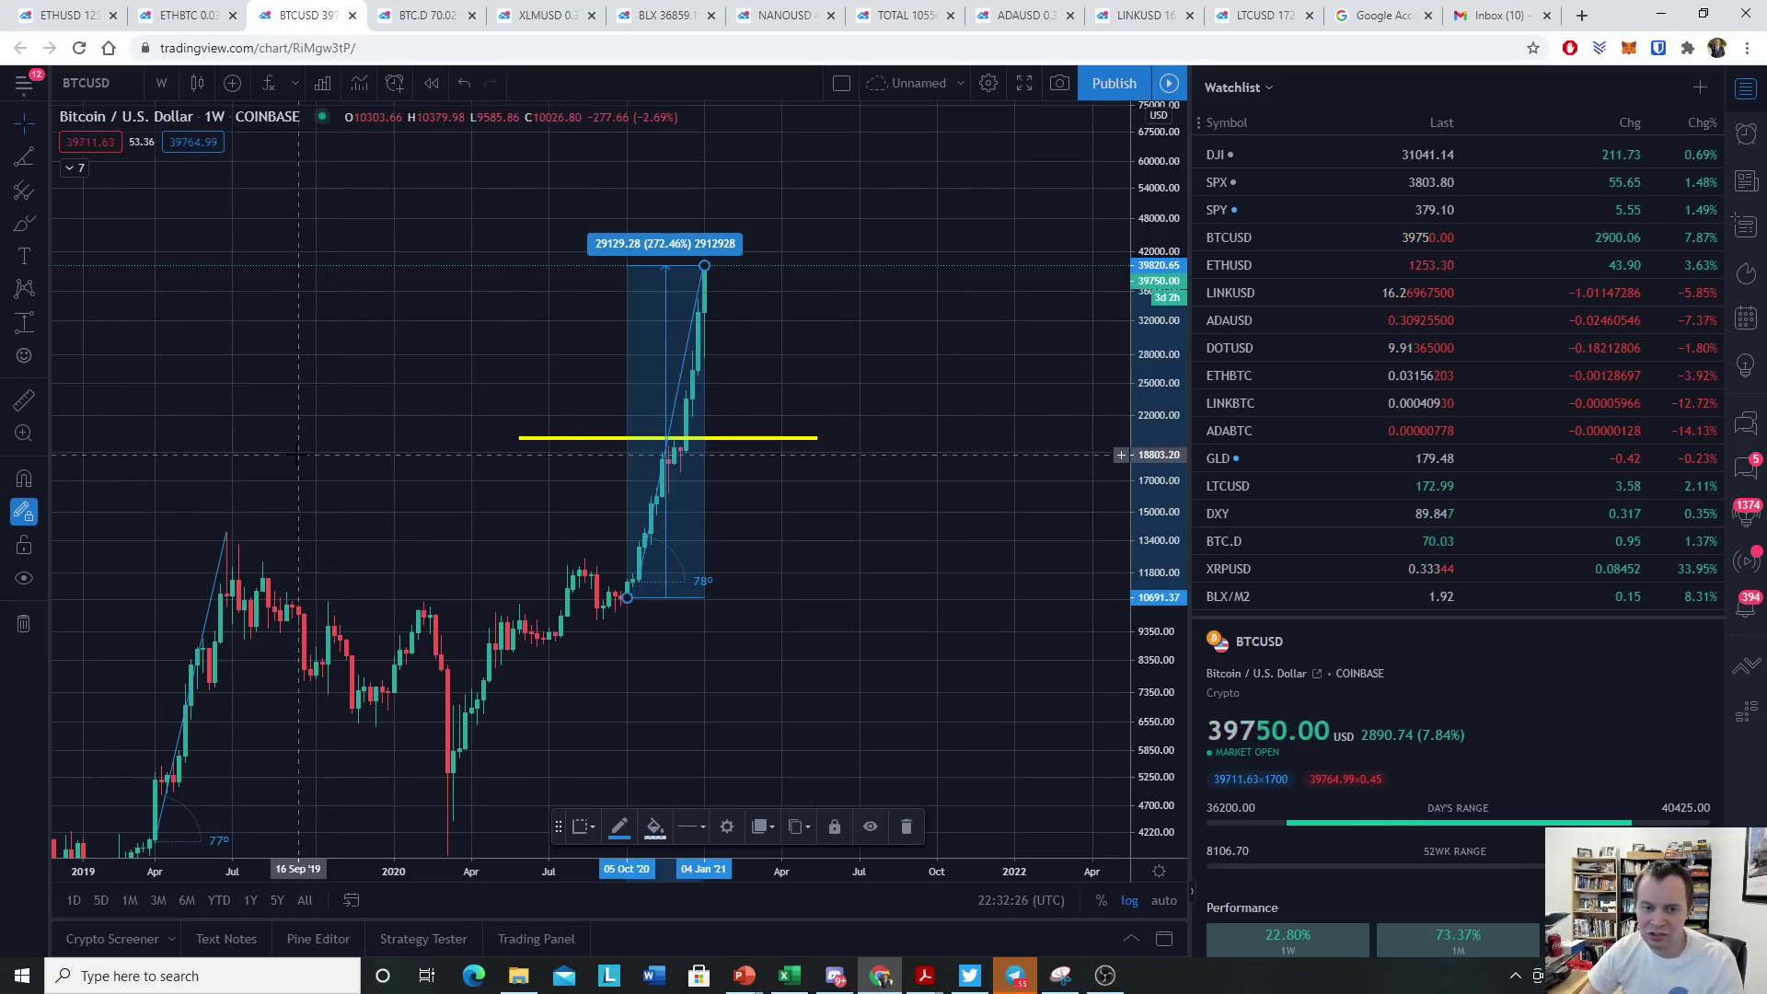
Extend the yellow 2017 horizontal line's right end a little further
{"action": "left_click_drag", "start_coordinate": [209, 402], "coordinate": [1040, 368]}
{"action": "left_click_drag", "start_coordinate": [552, 369], "coordinate": [737, 361]}
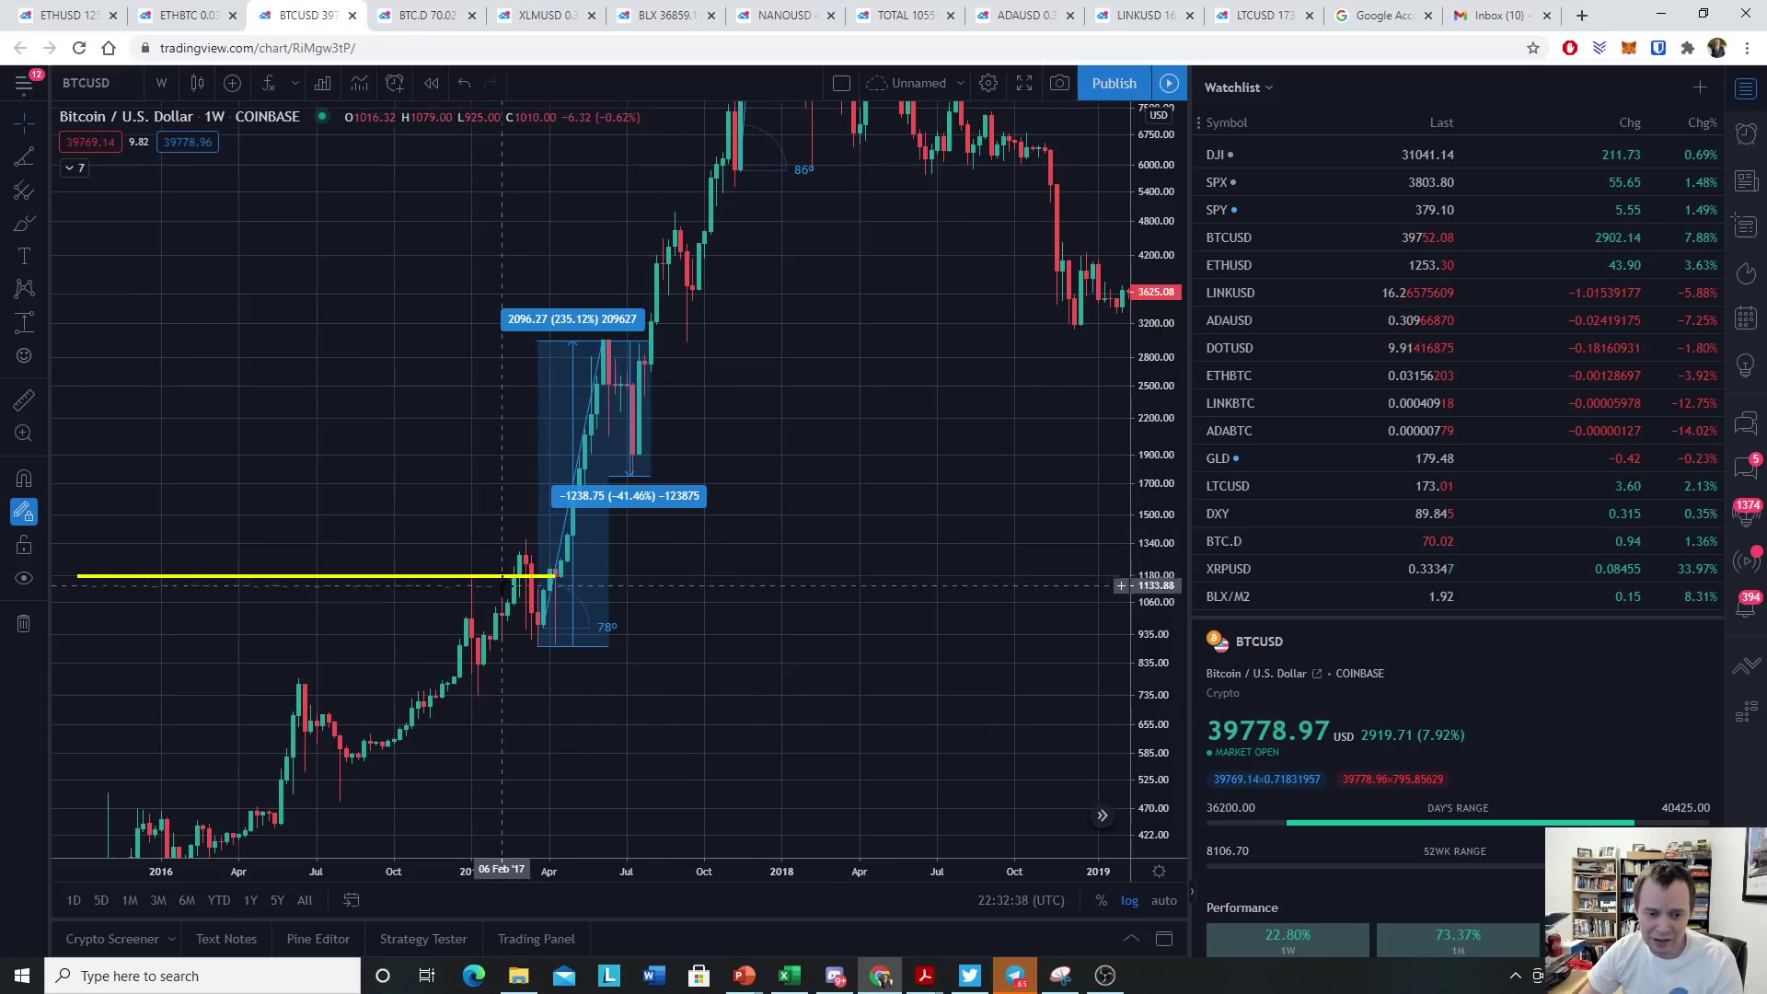
{"action": "left_click_drag", "start_coordinate": [516, 581], "coordinate": [552, 577]}
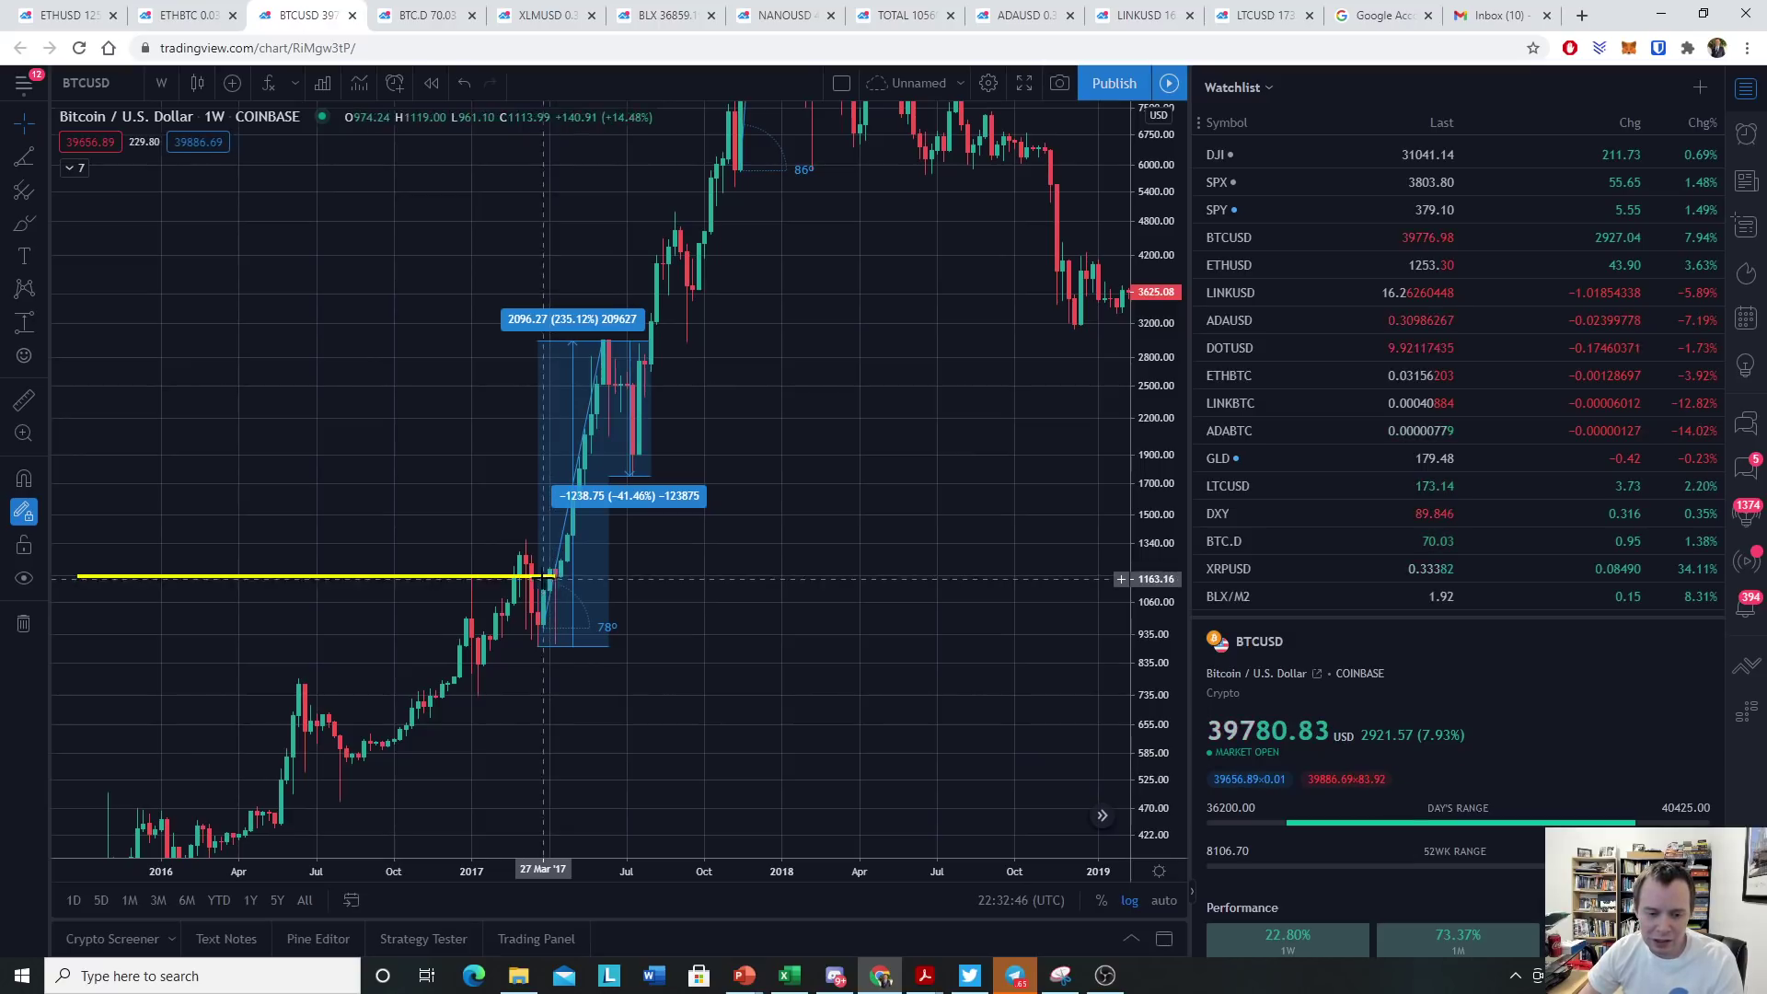
{"action": "key", "text": "ctrl+z"}
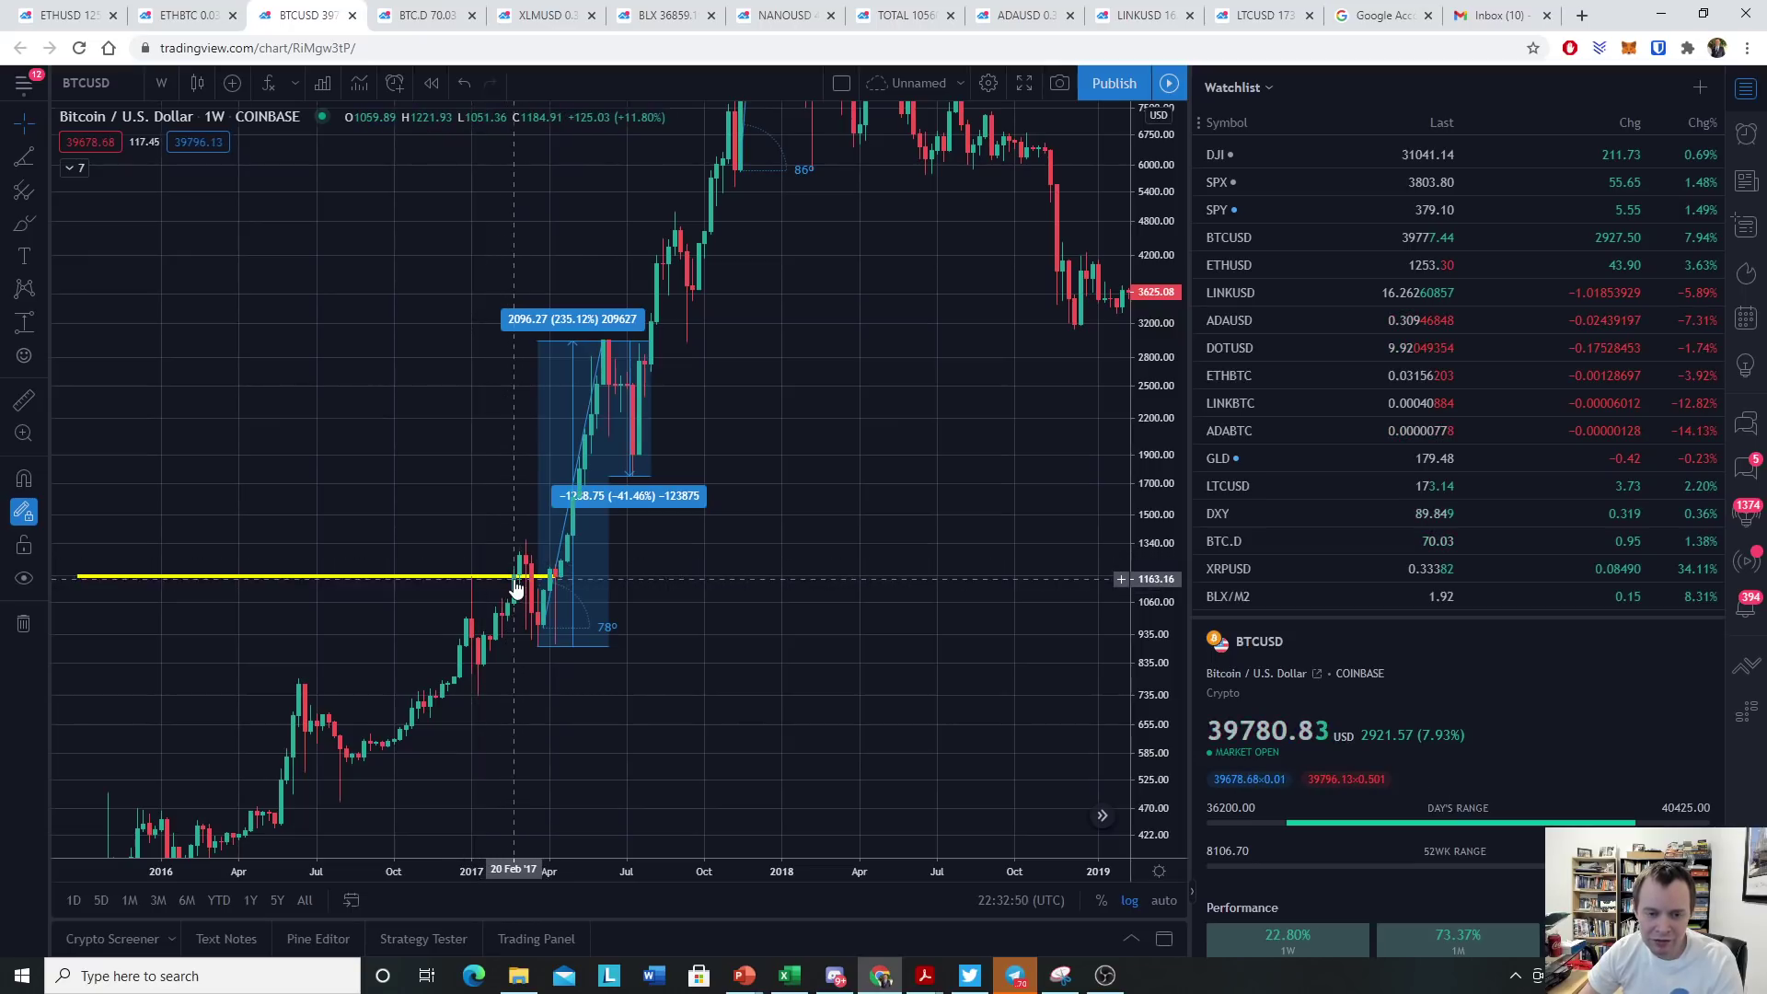
{"action": "left_click_drag", "start_coordinate": [516, 587], "coordinate": [550, 576]}
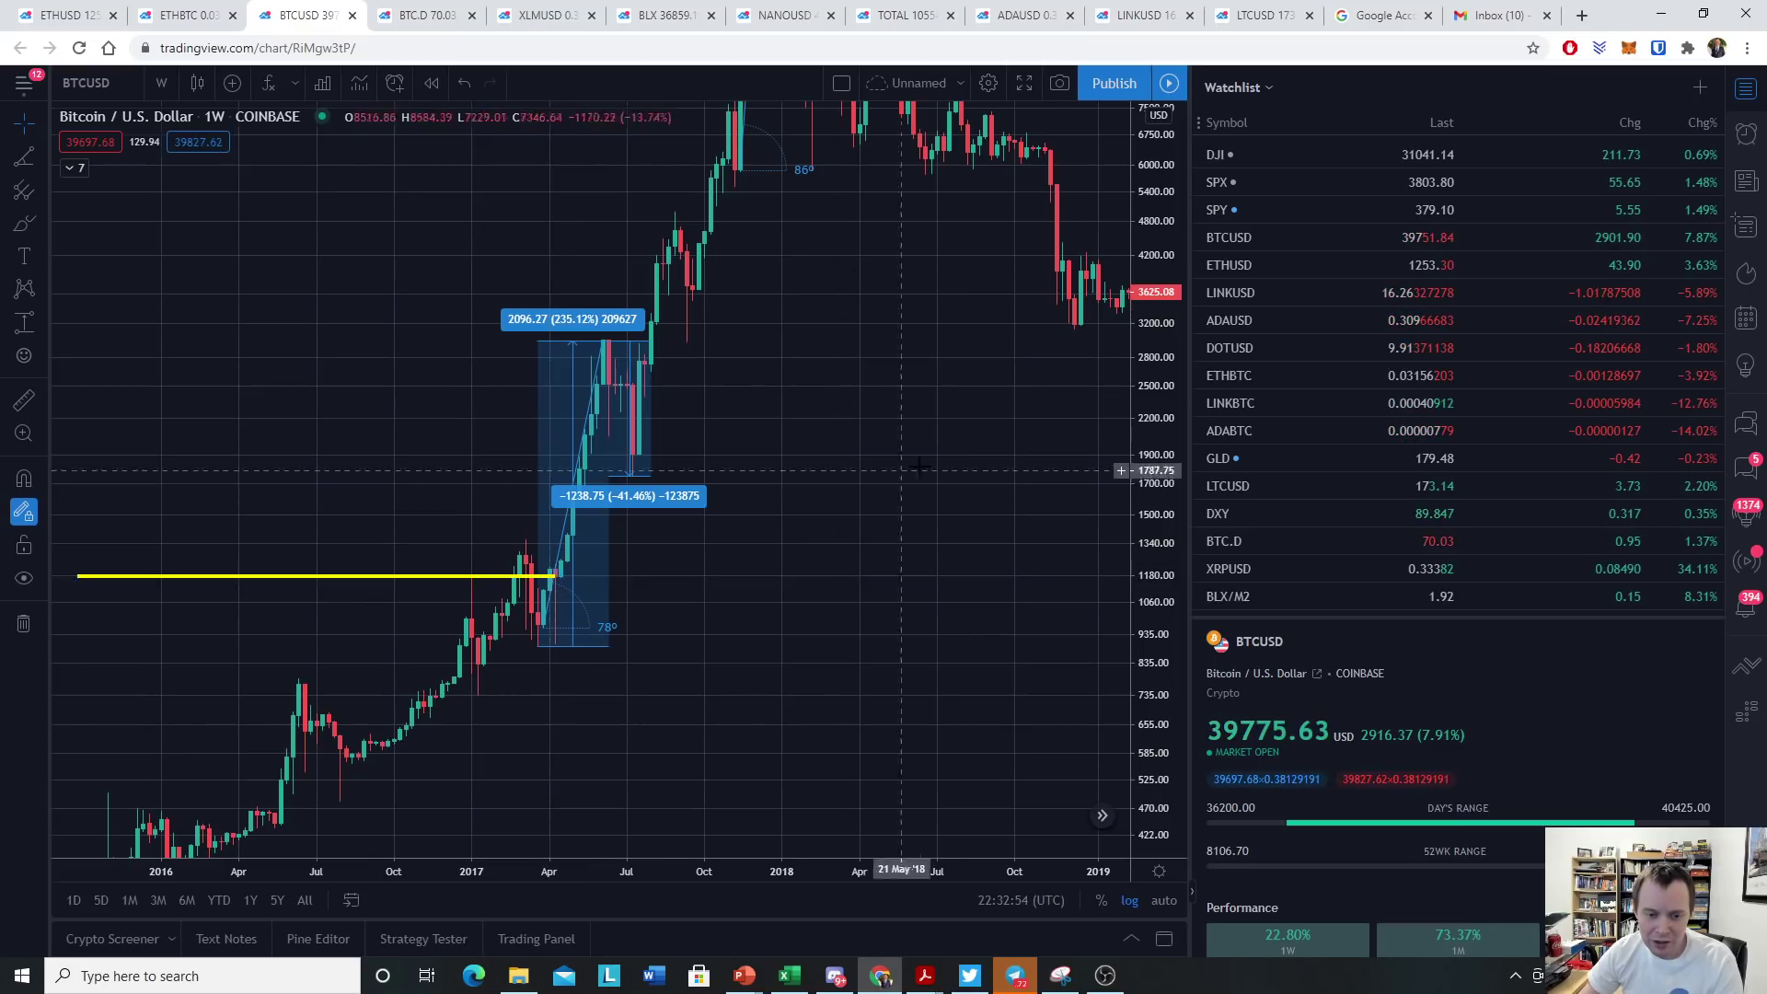
Return to the 2020 rally and centre its +272.46% price-range box on the chart
{"action": "scroll", "coordinate": [553, 582], "scroll_direction": "right", "scroll_amount": 15}
{"action": "left_click_drag", "start_coordinate": [911, 544], "coordinate": [781, 517]}
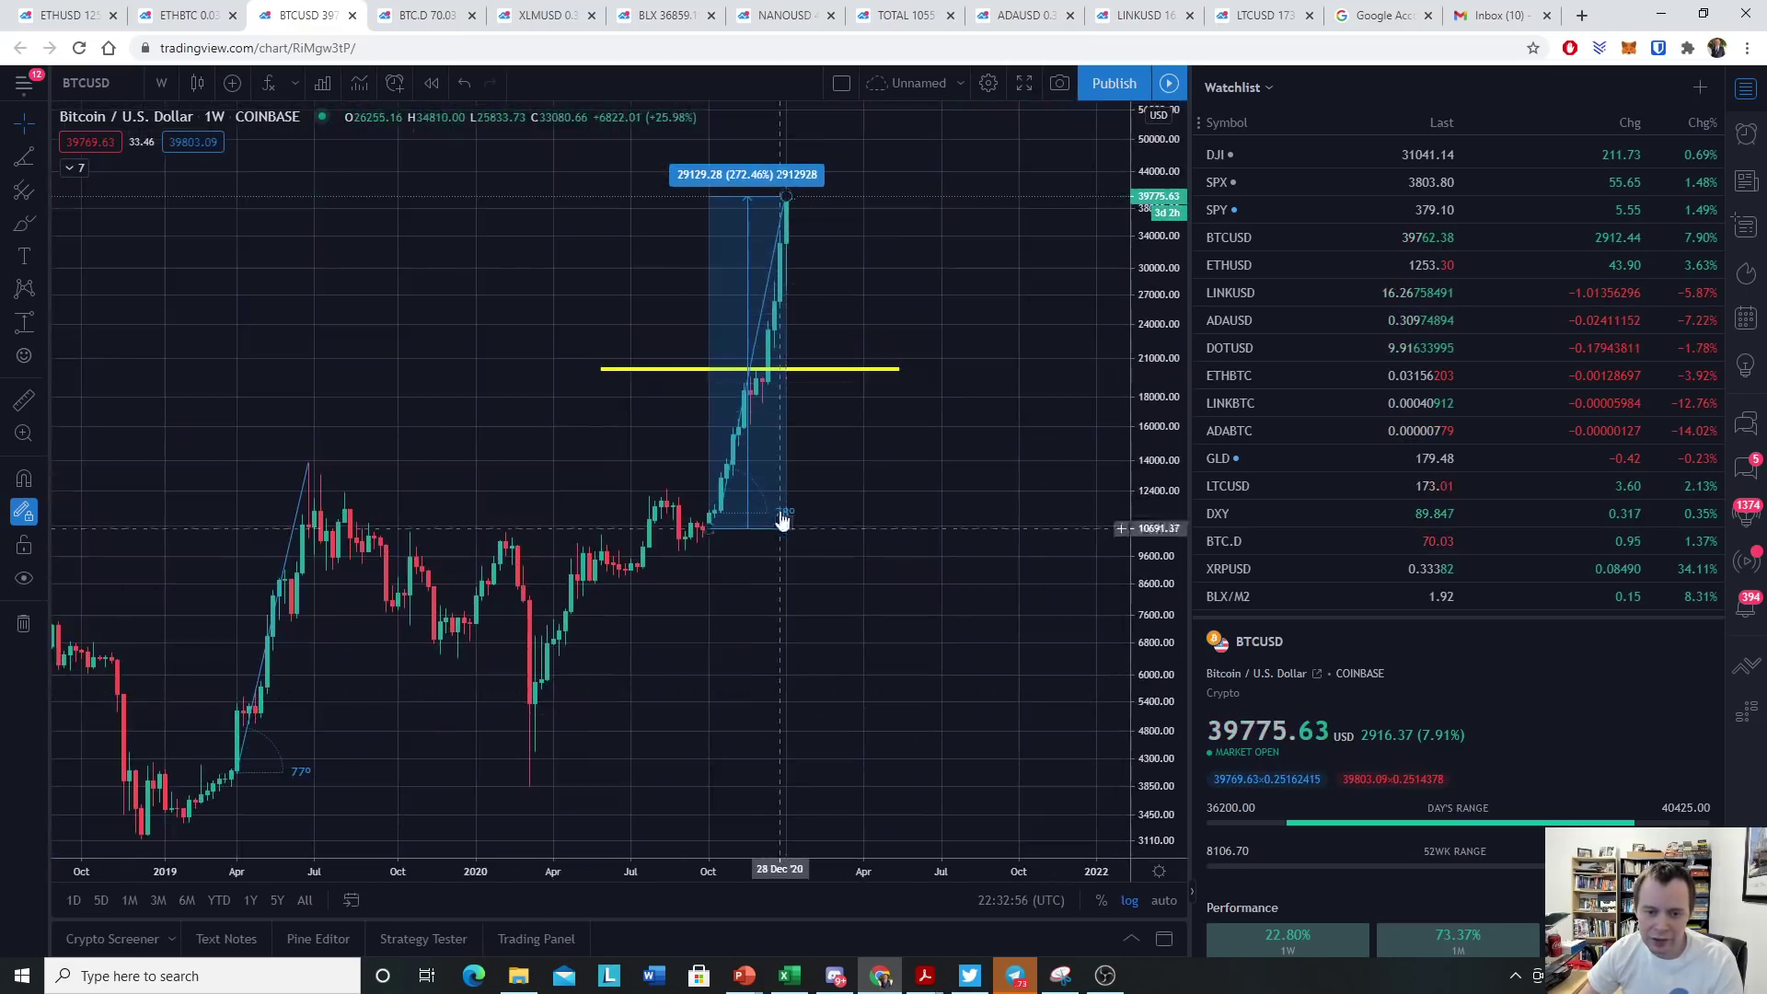
{"action": "left_click", "coordinate": [770, 371]}
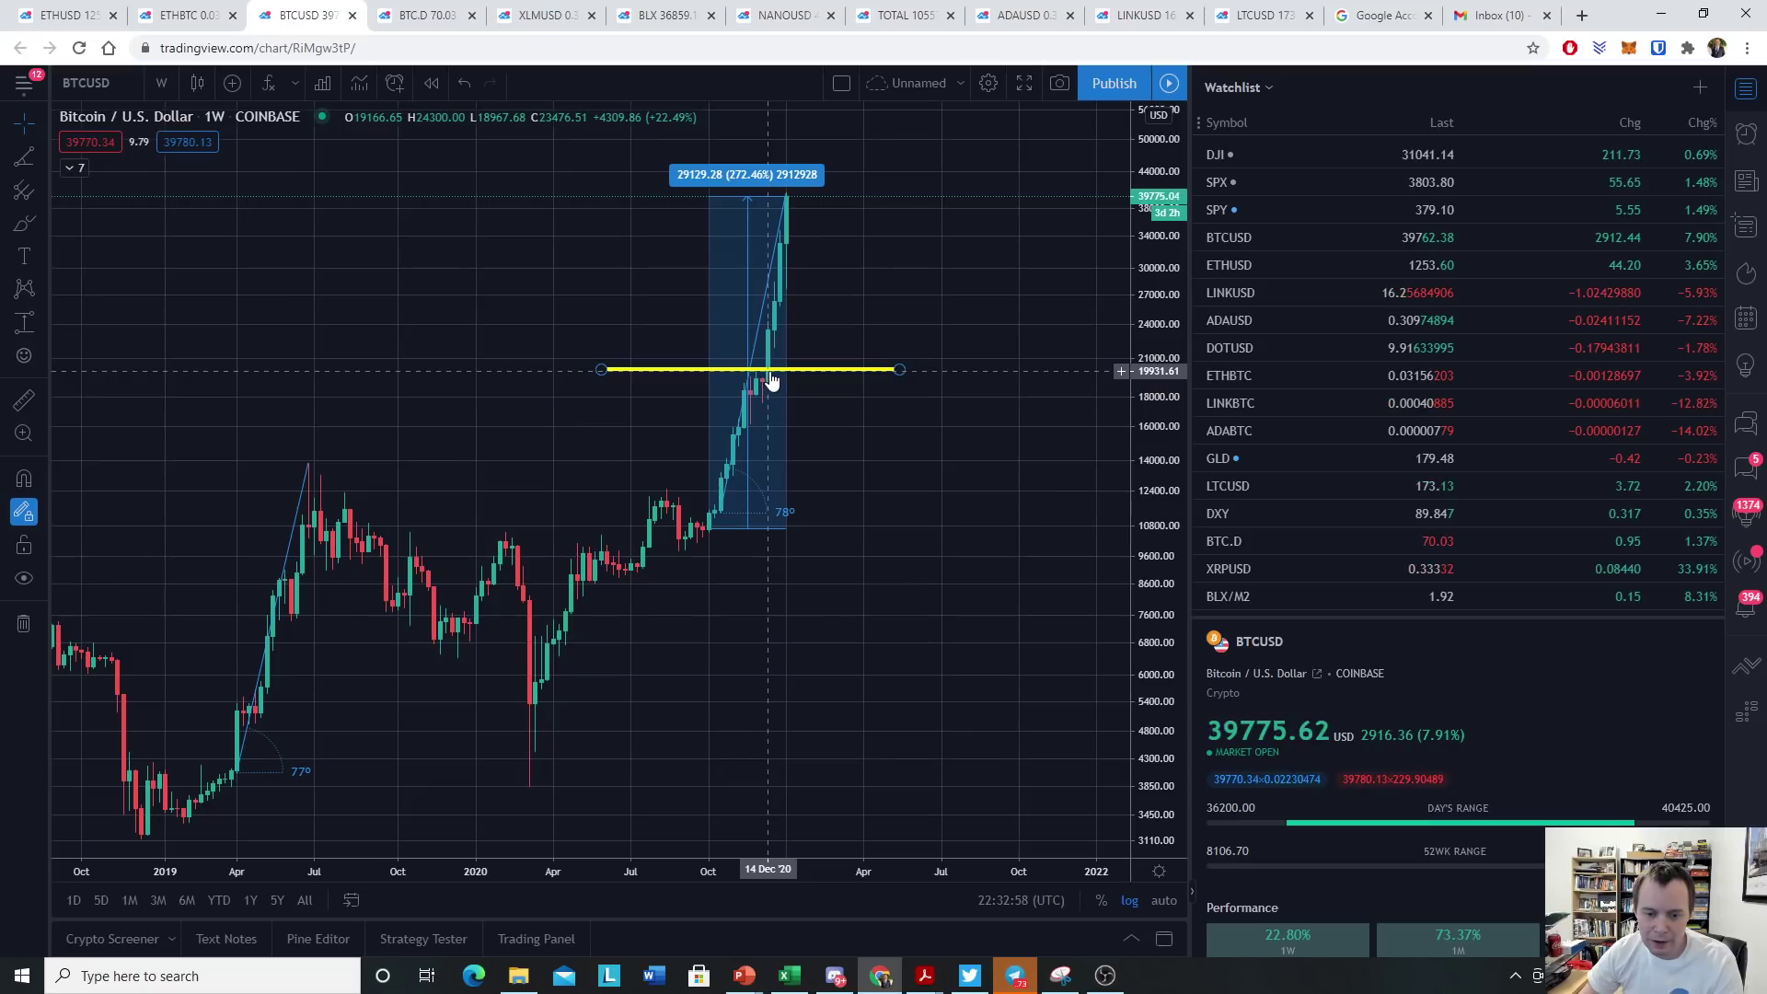
{"action": "left_click", "coordinate": [763, 385]}
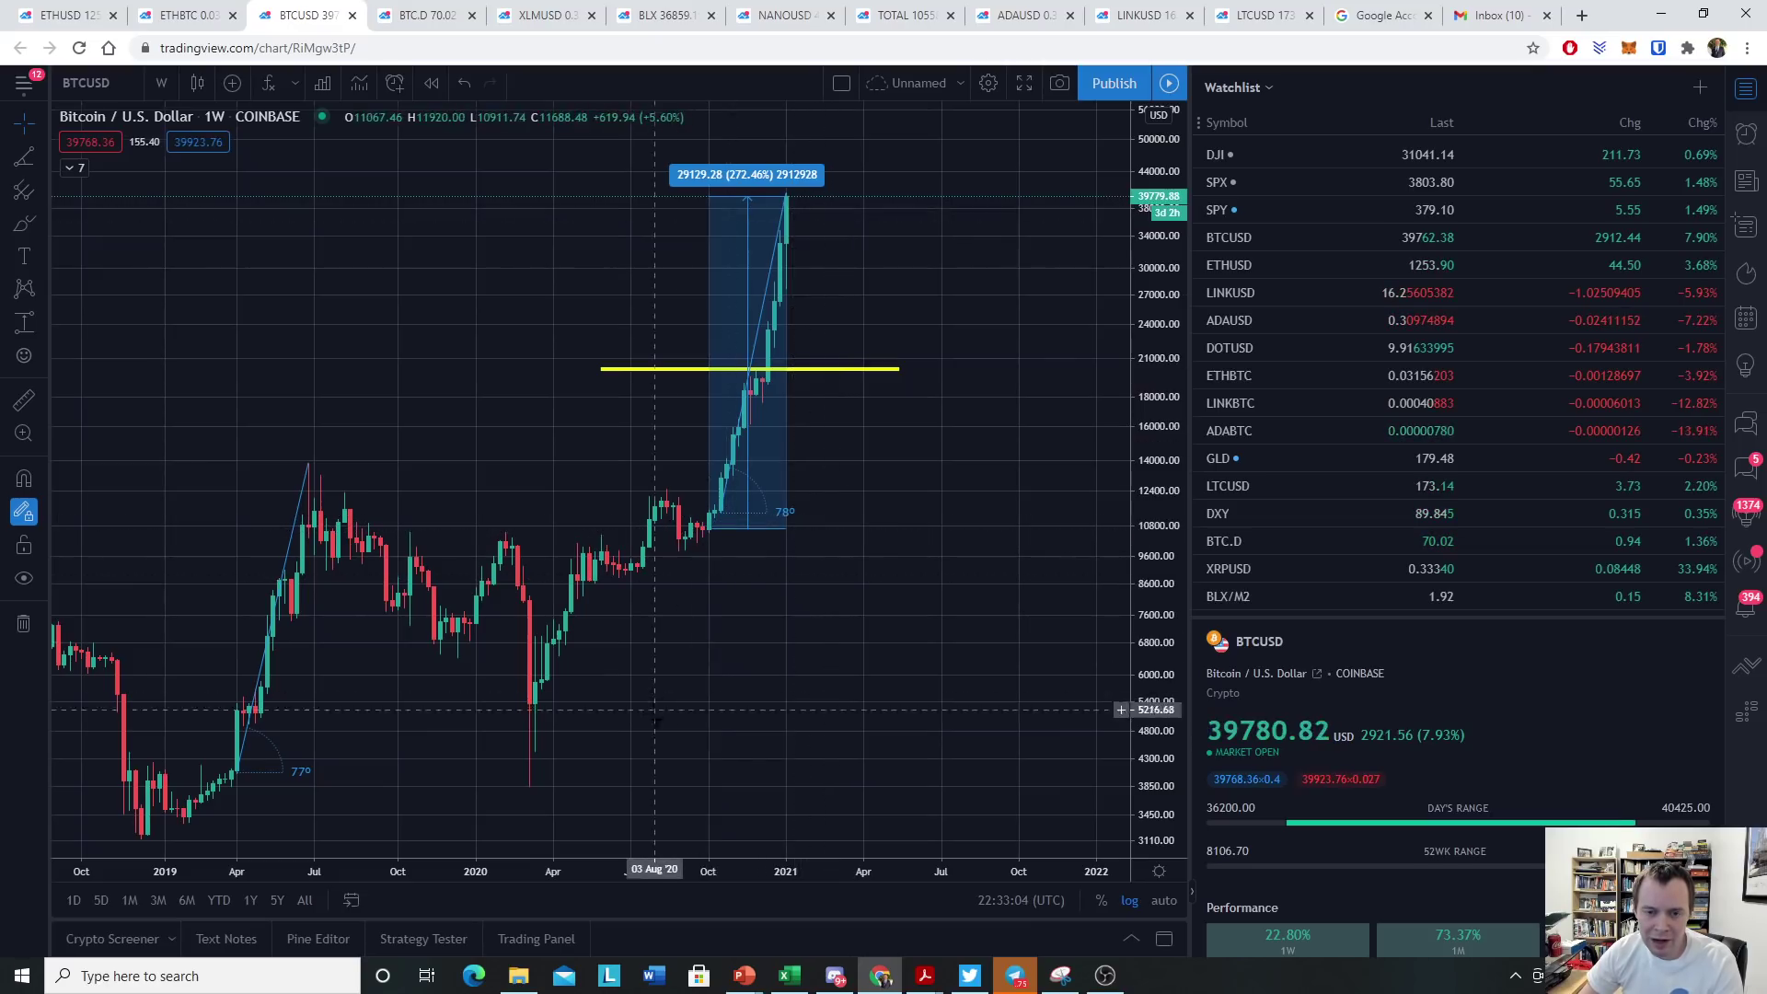
{"action": "scroll", "coordinate": [718, 543], "scroll_direction": "left", "scroll_amount": 10}
{"action": "scroll", "coordinate": [832, 509], "scroll_direction": "left", "scroll_amount": 5}
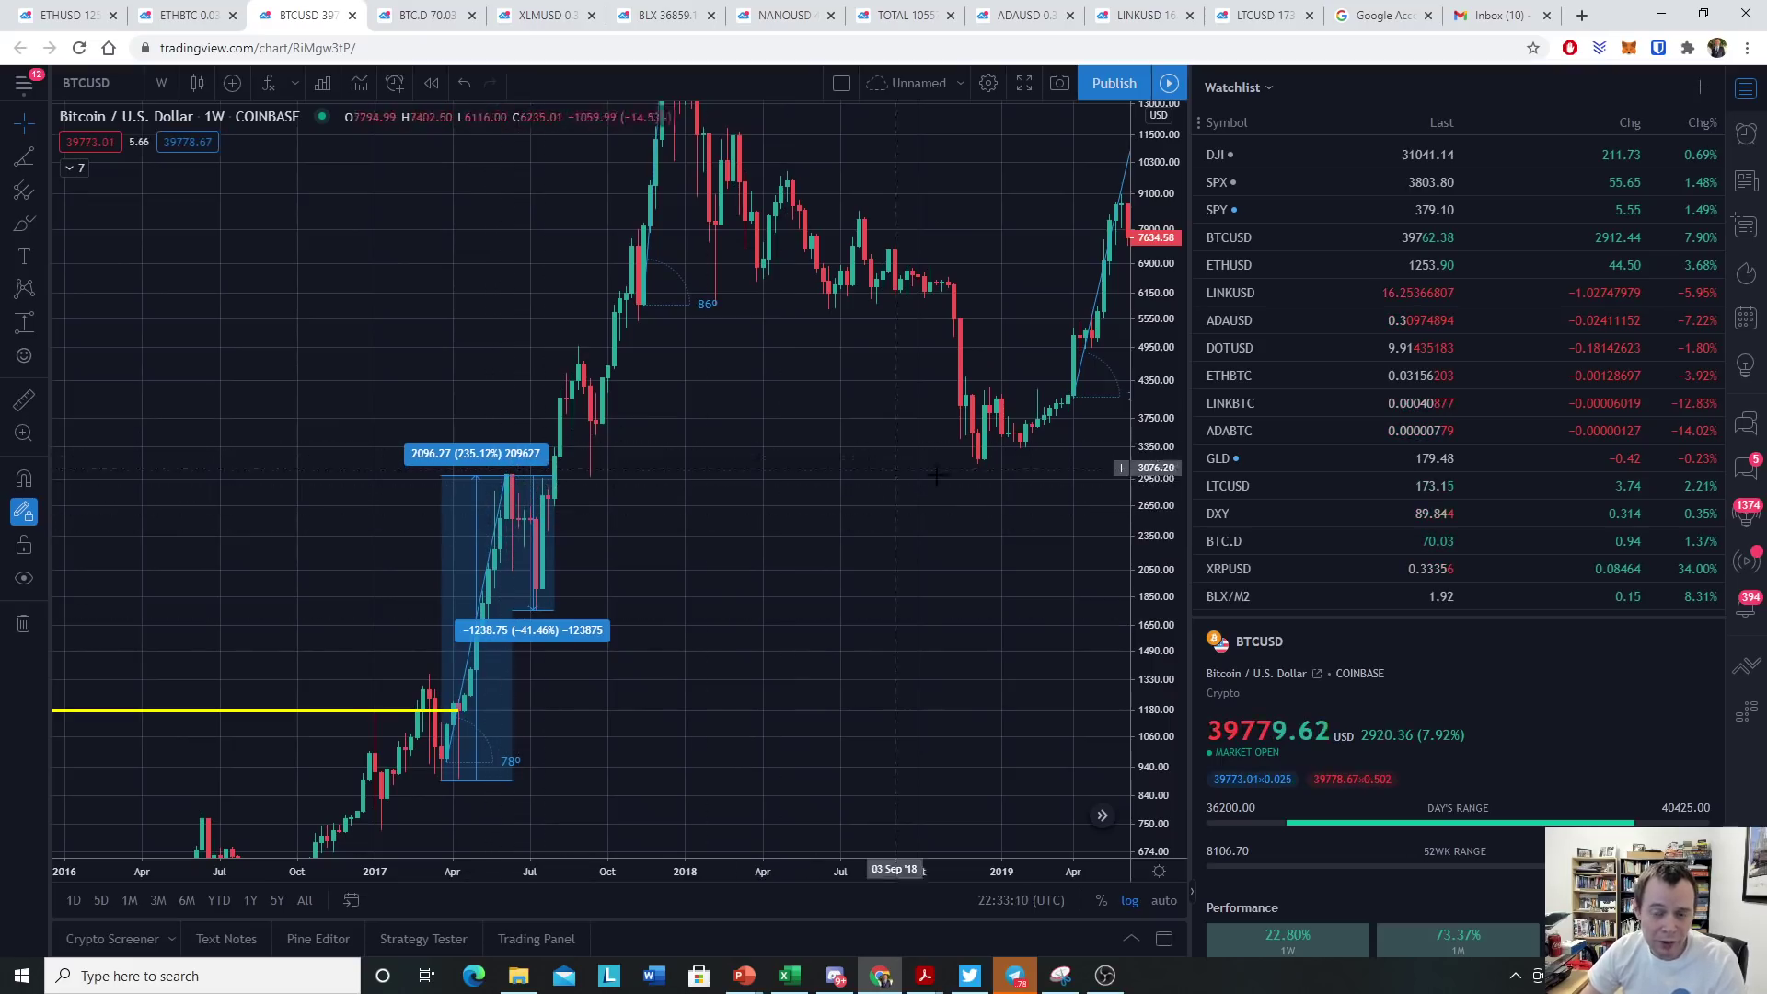
{"action": "scroll", "coordinate": [224, 827], "scroll_direction": "right", "scroll_amount": 10}
{"action": "scroll", "coordinate": [773, 449], "scroll_direction": "up", "scroll_amount": 3}
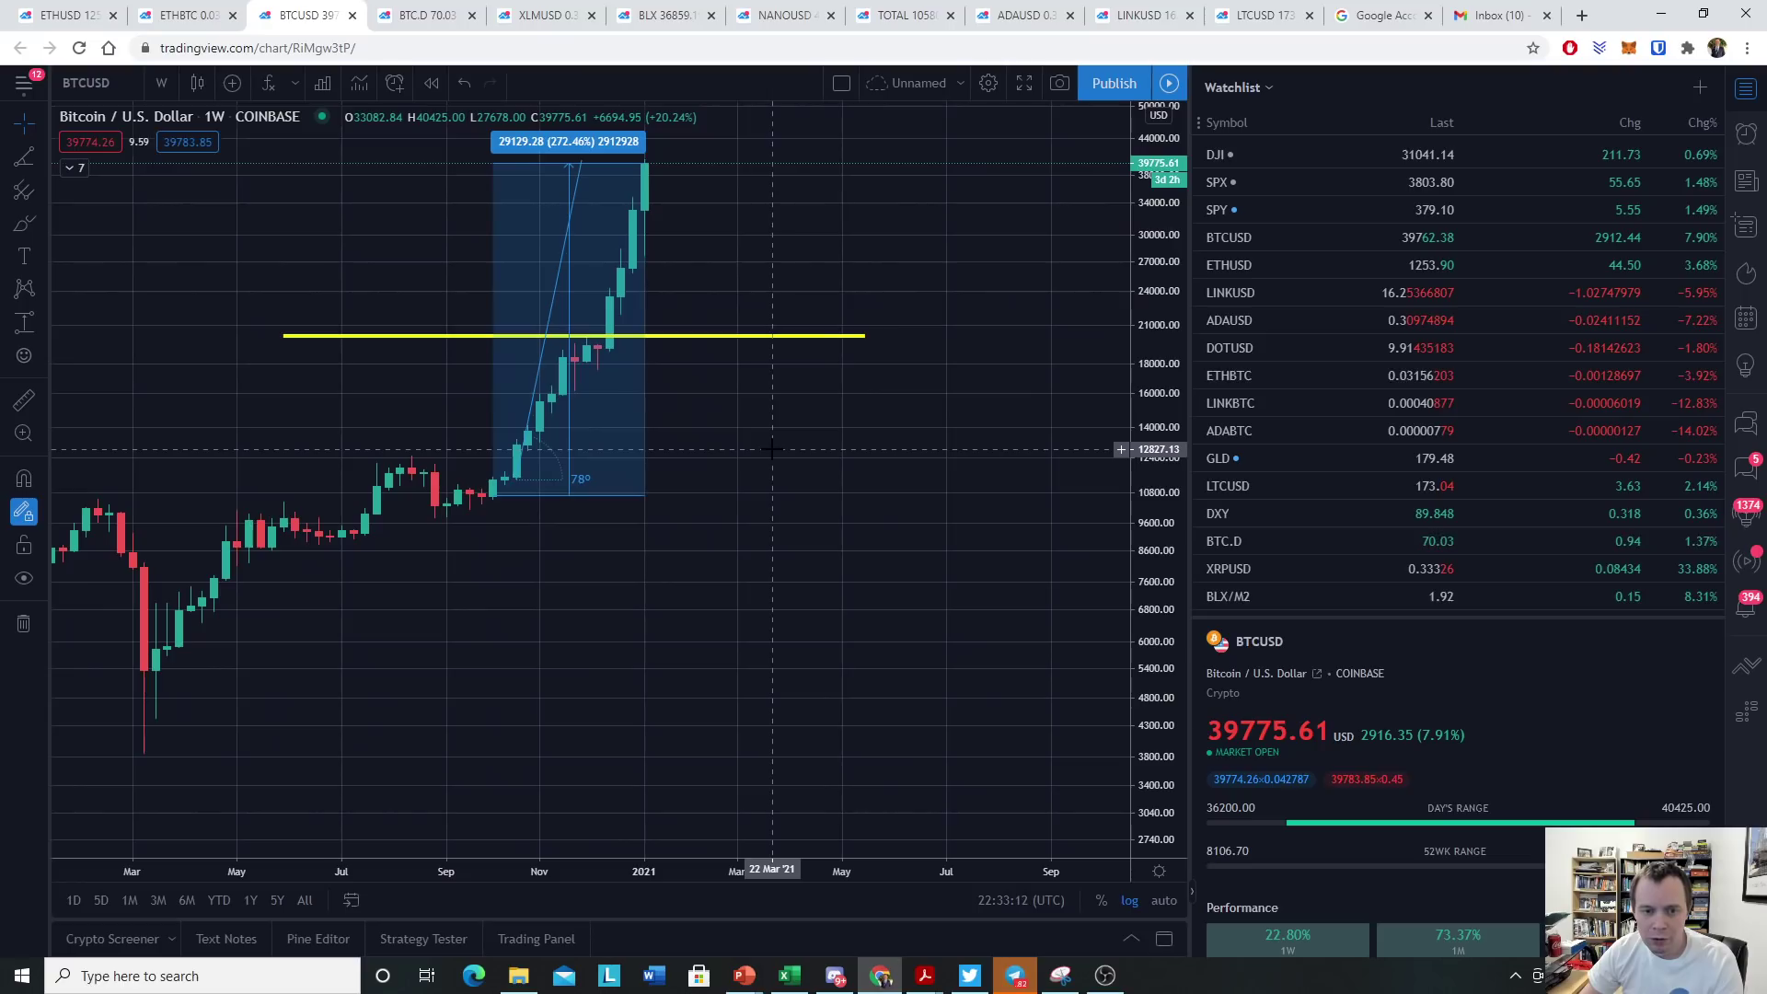
{"action": "scroll", "coordinate": [772, 449], "scroll_direction": "down", "scroll_amount": 3}
{"action": "left_click_drag", "start_coordinate": [1017, 466], "coordinate": [864, 737]}
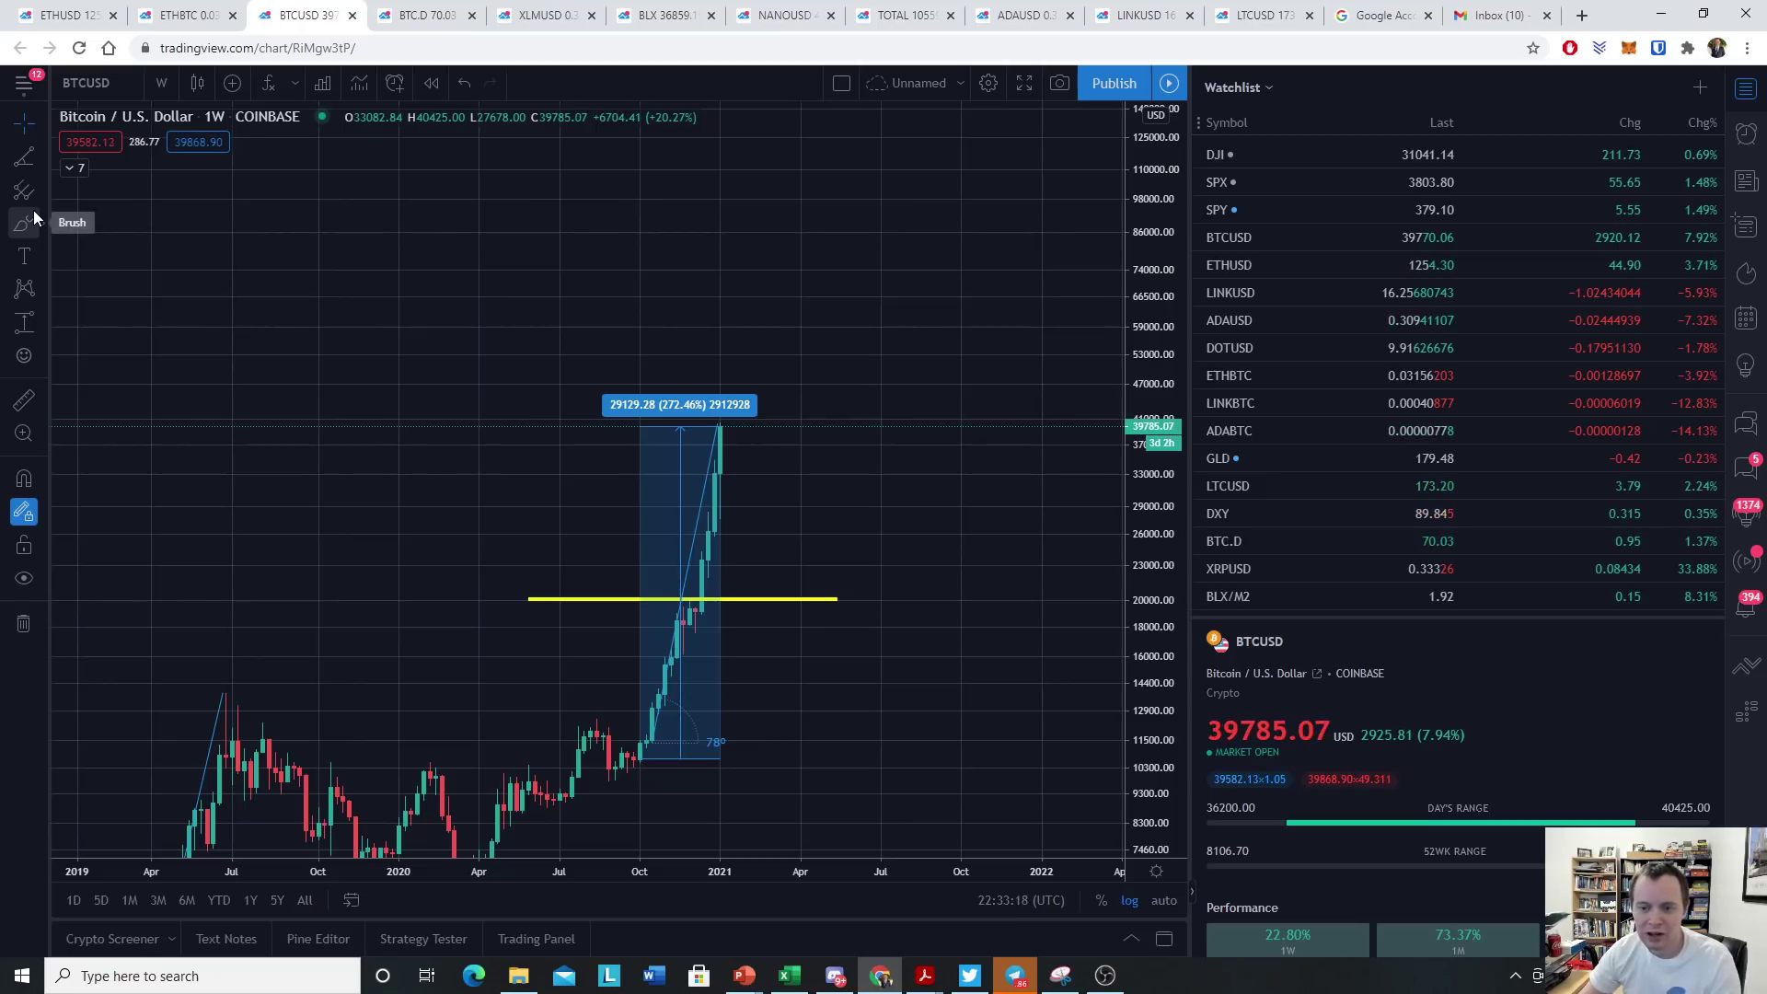
Measure two −40.60% pullbacks from the 2021 high with Price Range boxes (−16344.92 and −20189.91)
{"action": "left_click", "coordinate": [24, 322]}
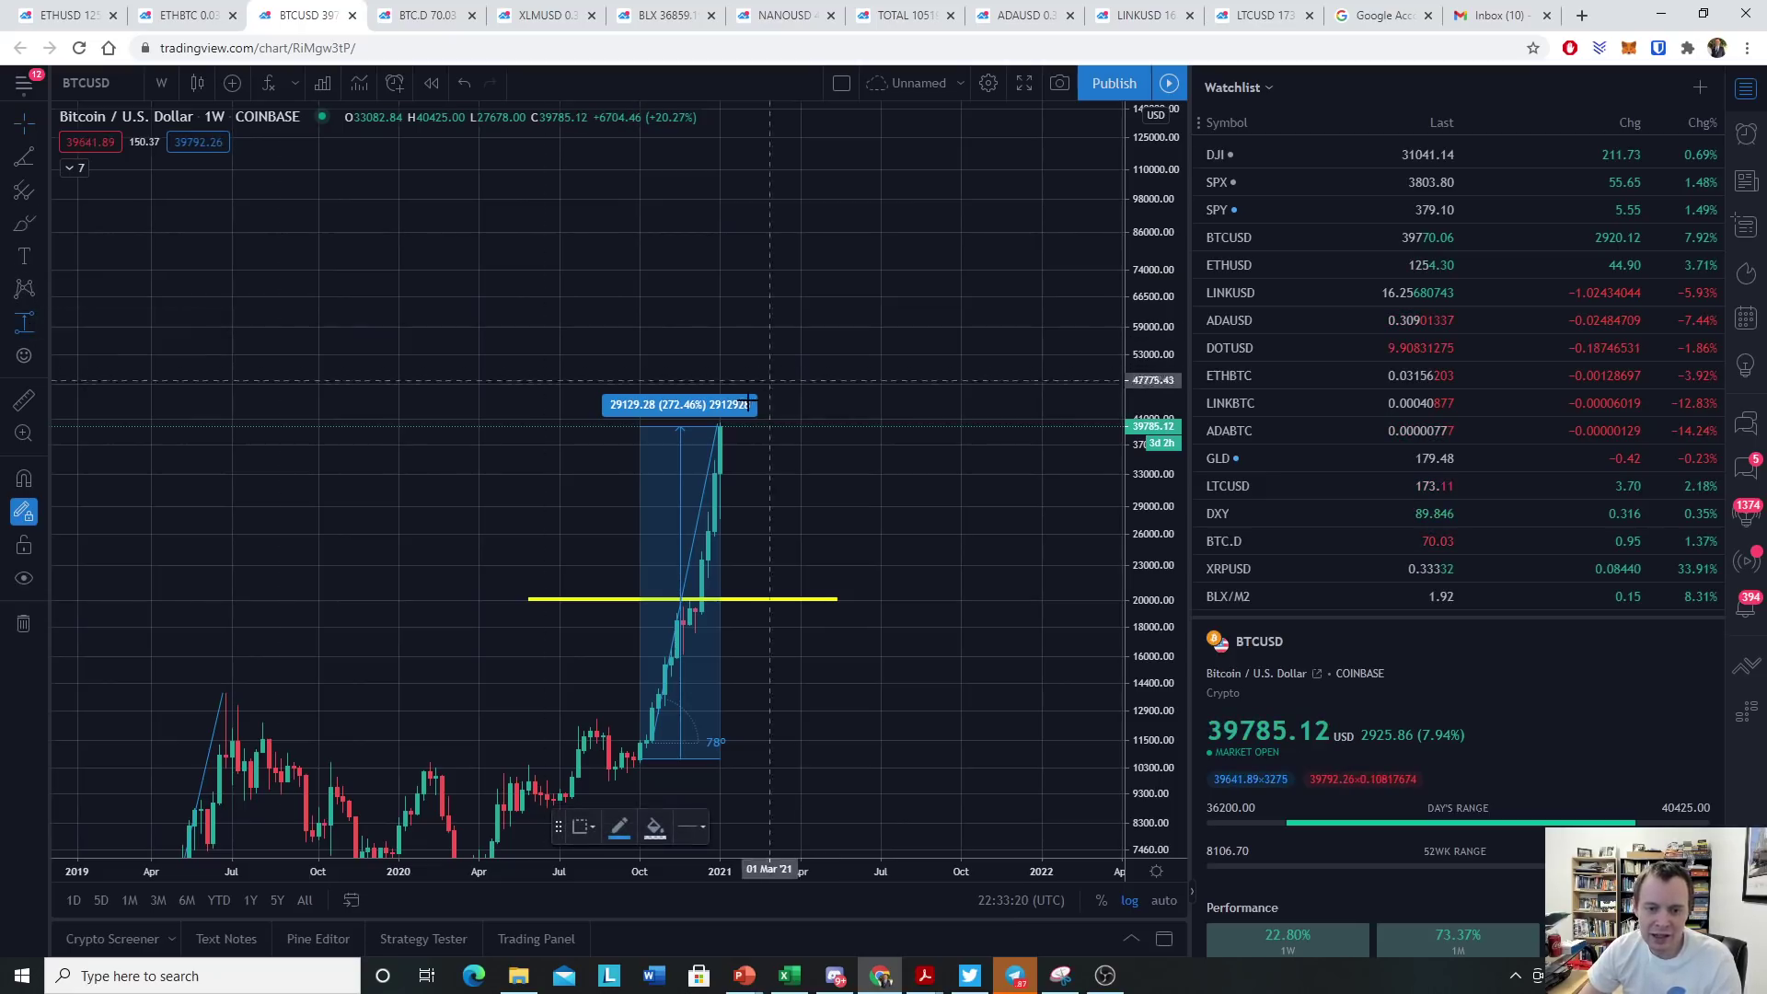
{"action": "left_click", "coordinate": [719, 423]}
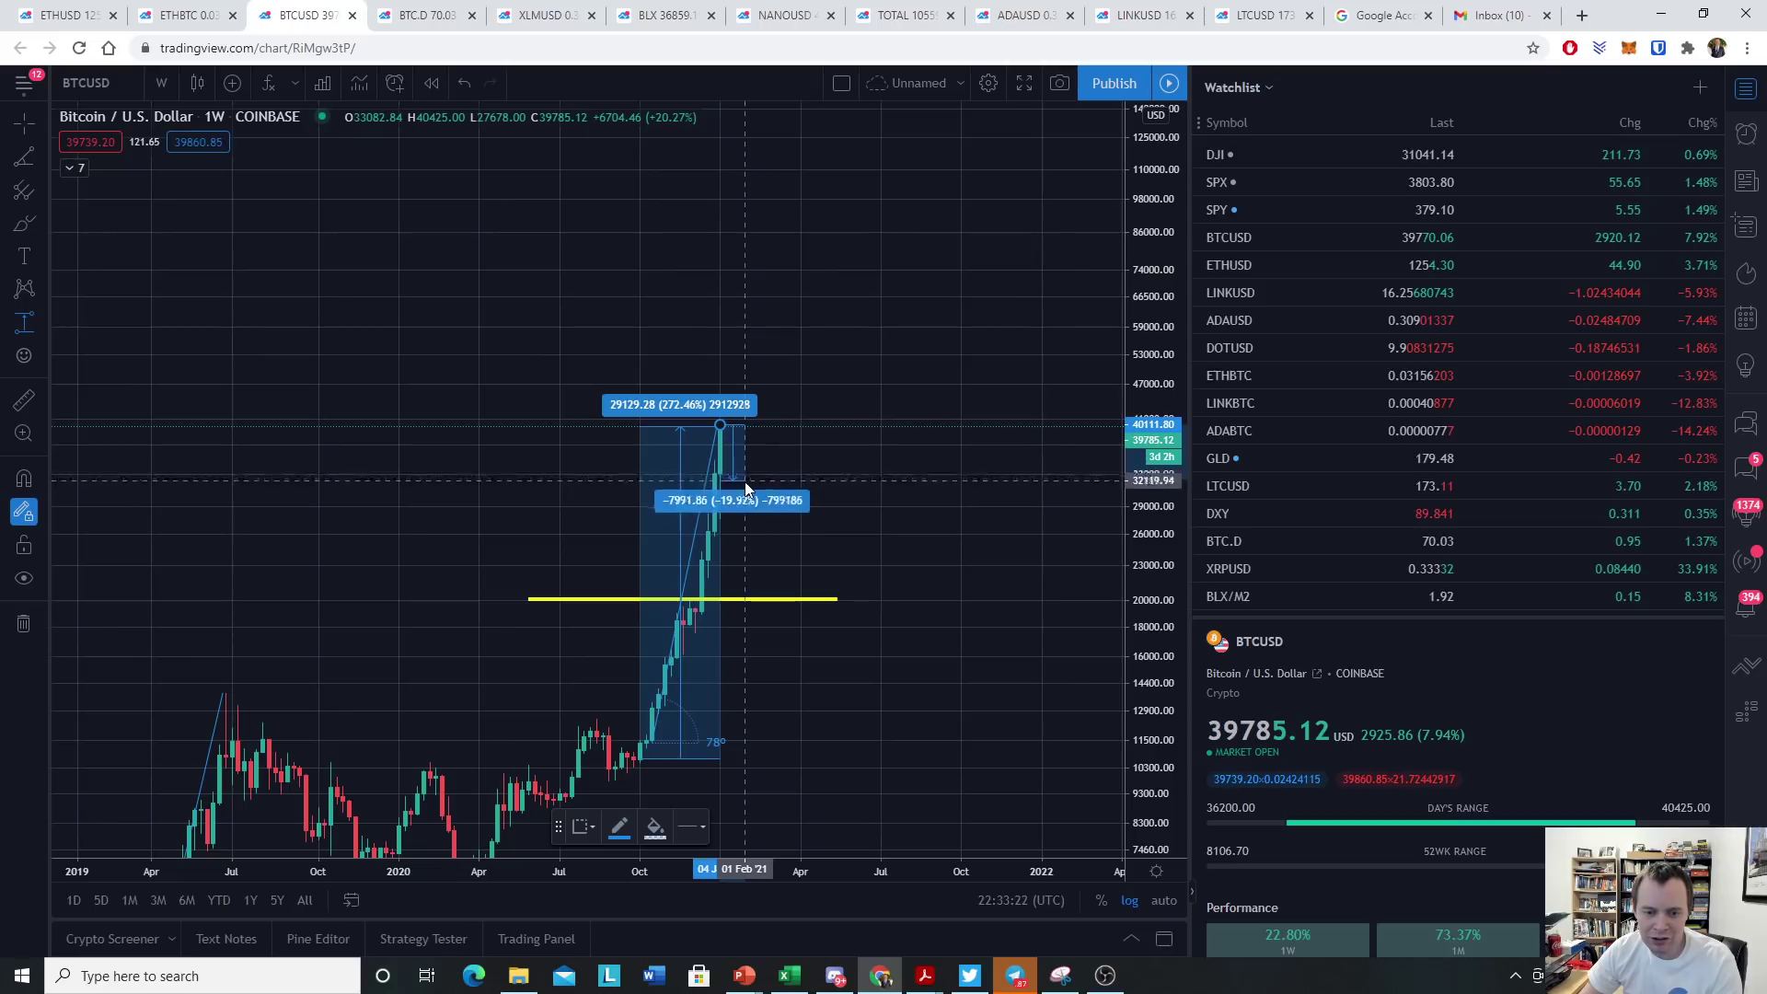
{"action": "left_click", "coordinate": [766, 554]}
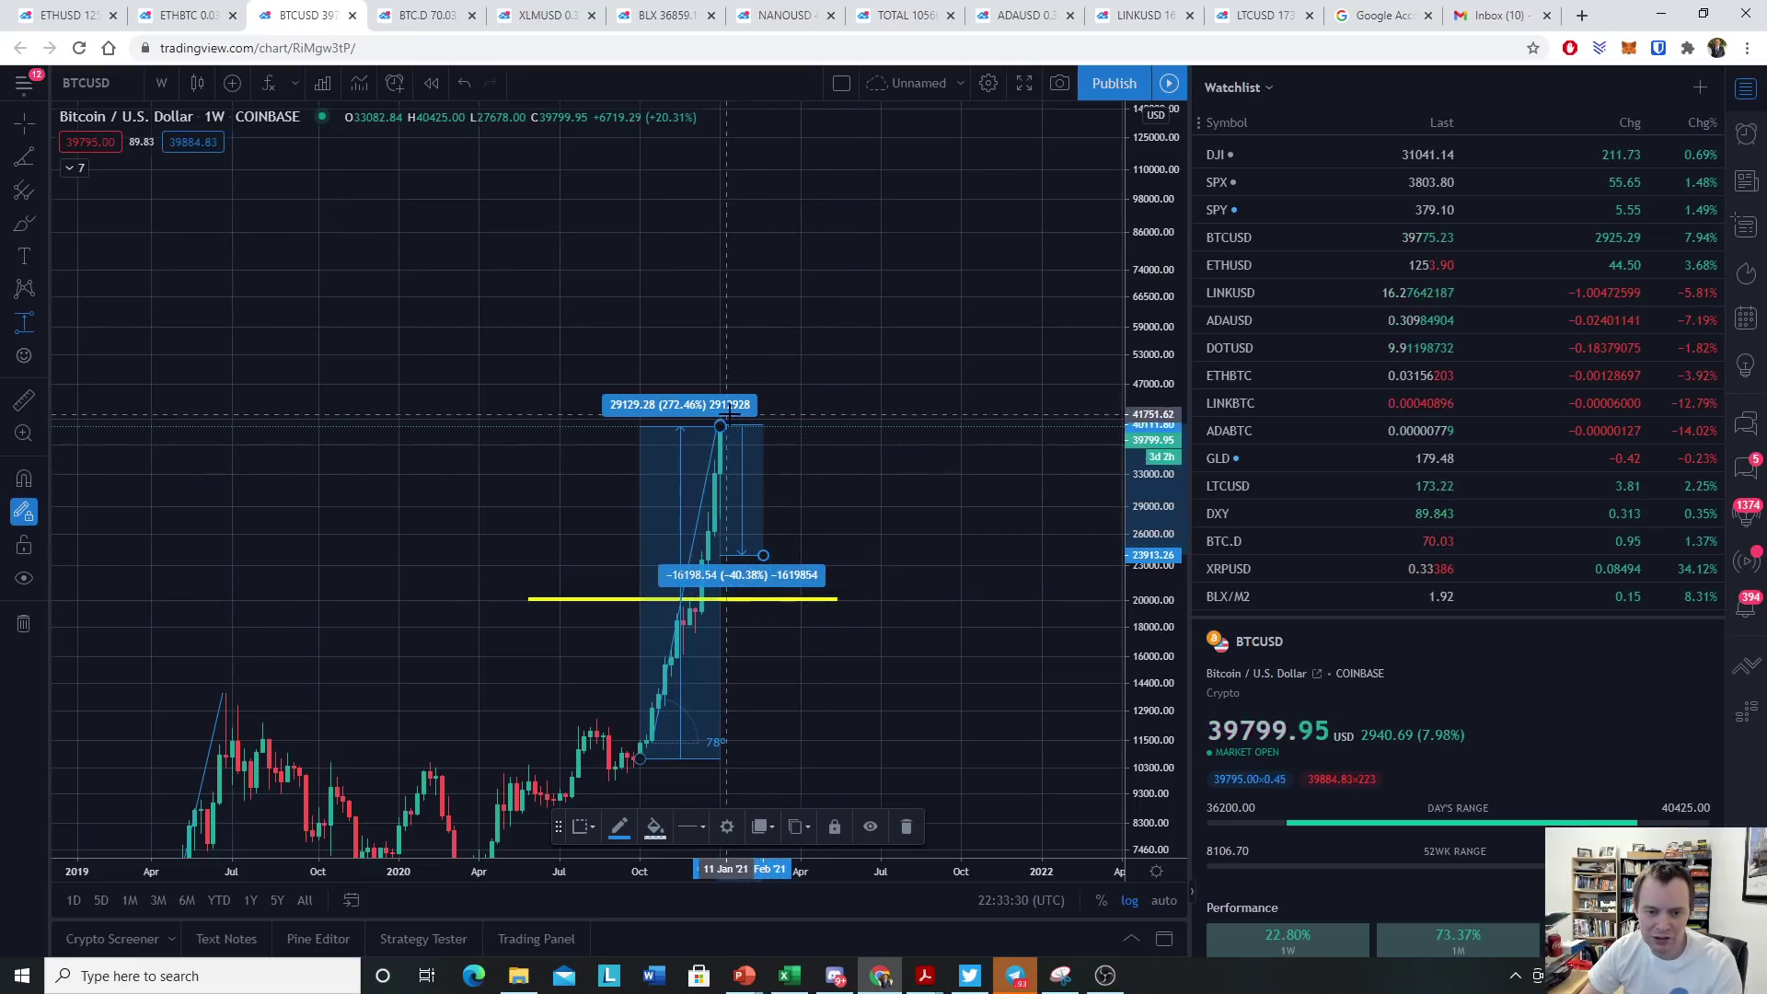
{"action": "left_click_drag", "start_coordinate": [722, 426], "coordinate": [732, 369]}
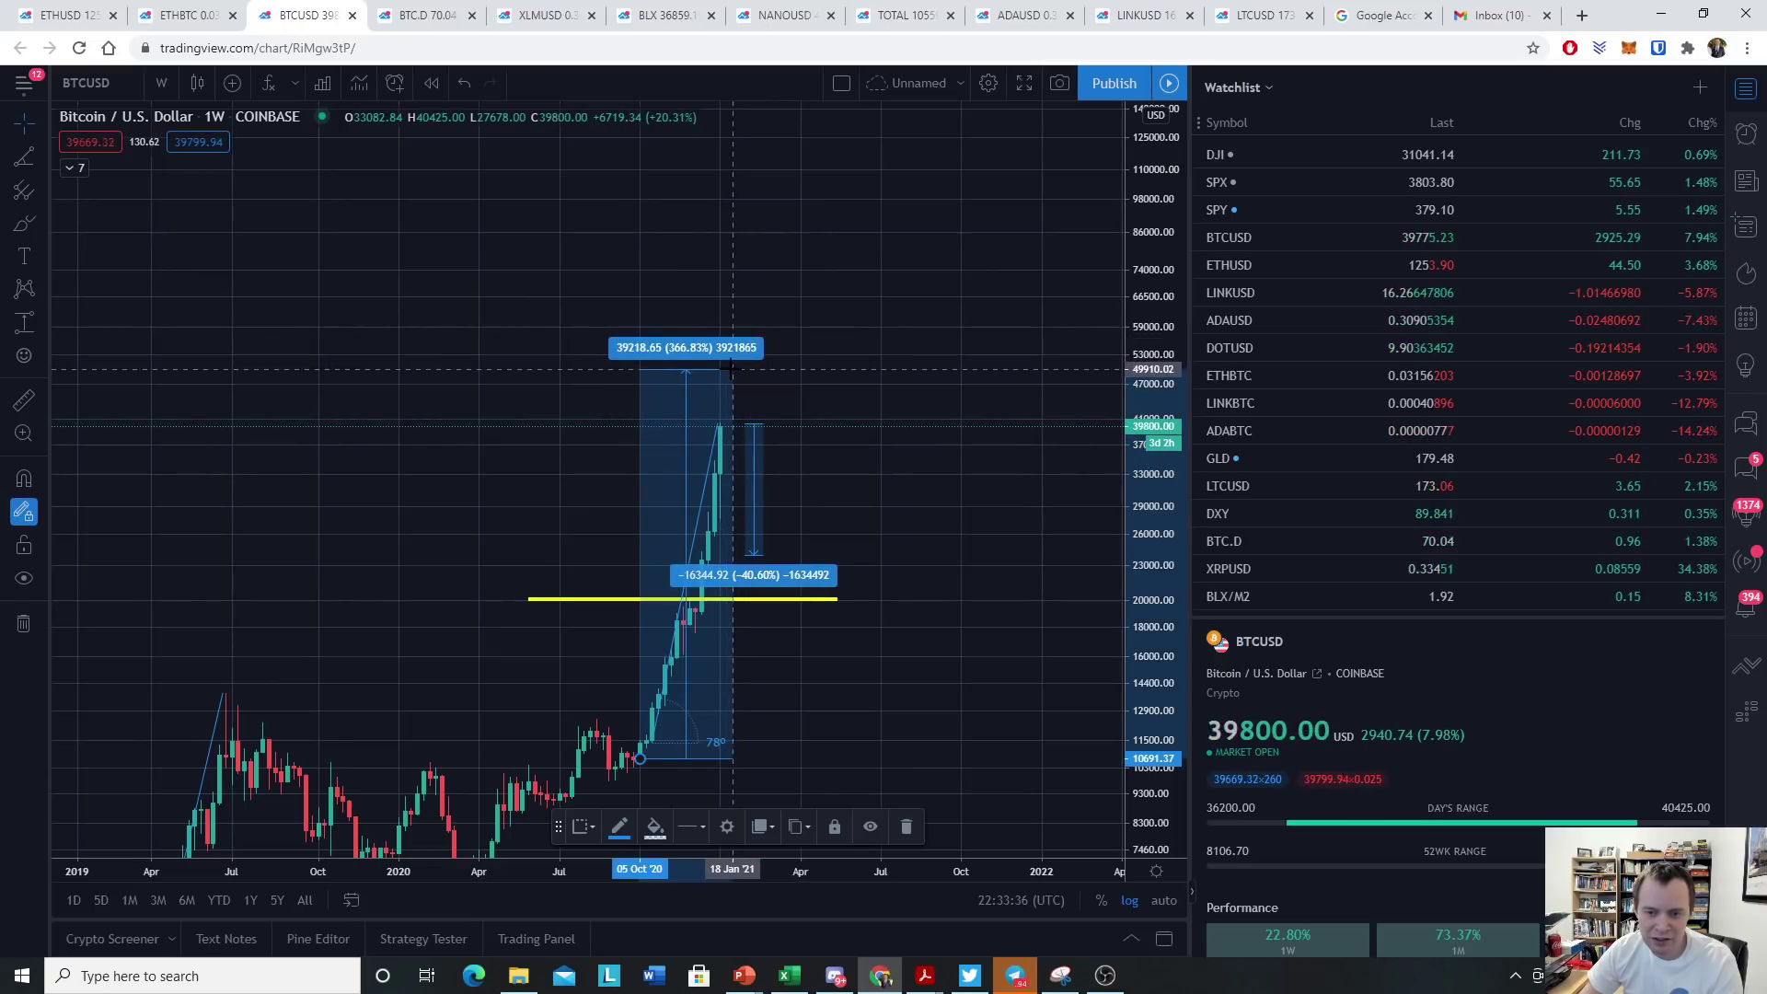
{"action": "left_click", "coordinate": [25, 319]}
{"action": "left_click", "coordinate": [733, 370]}
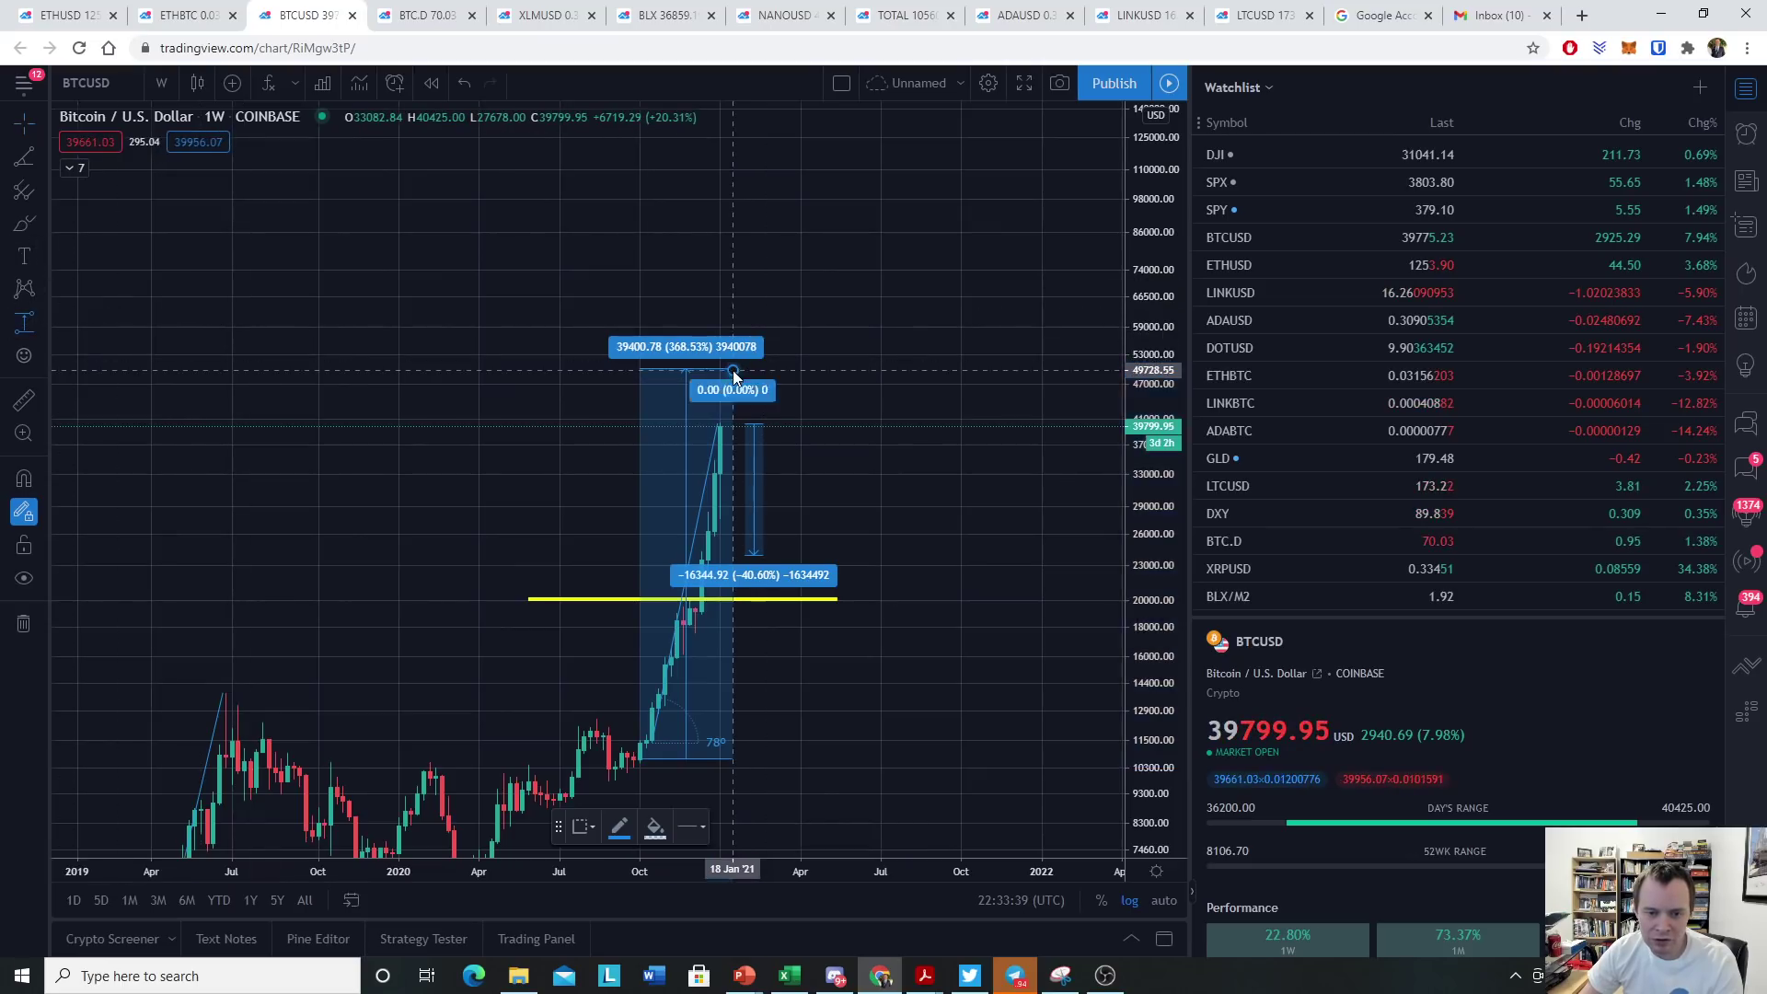
{"action": "left_click", "coordinate": [763, 501]}
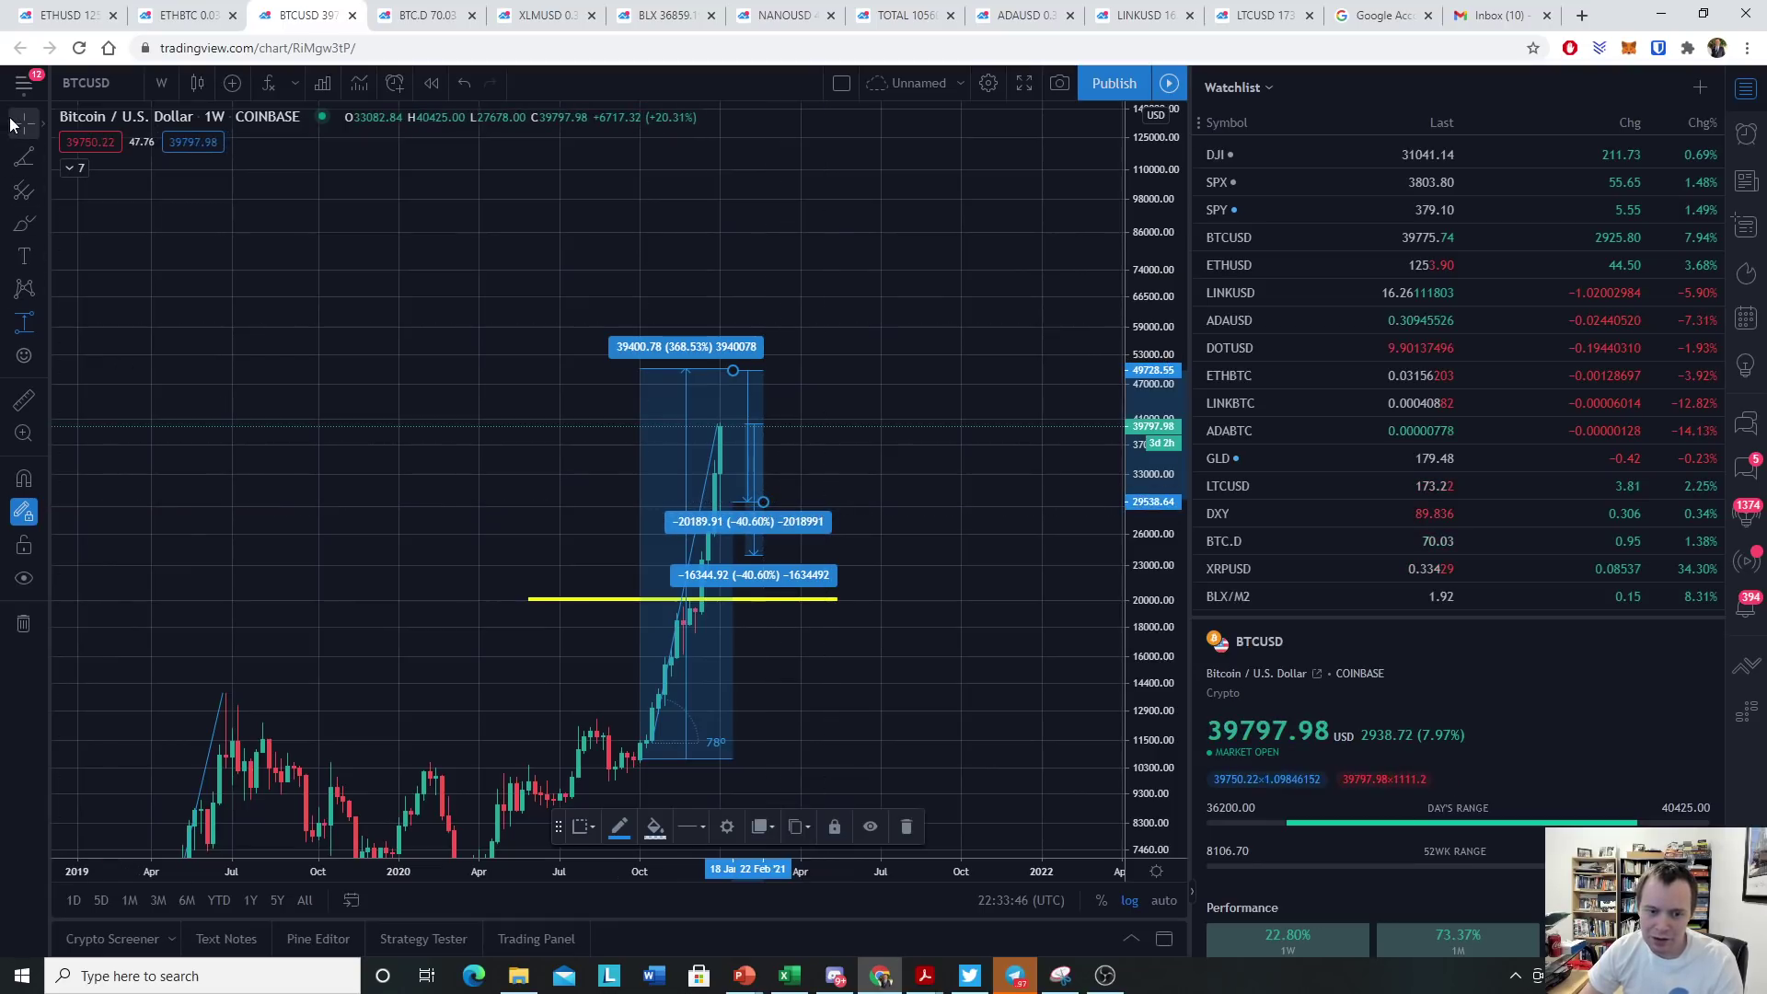
Remove all drawings from the chart using the chart's context menu
{"action": "right_click", "coordinate": [241, 428]}
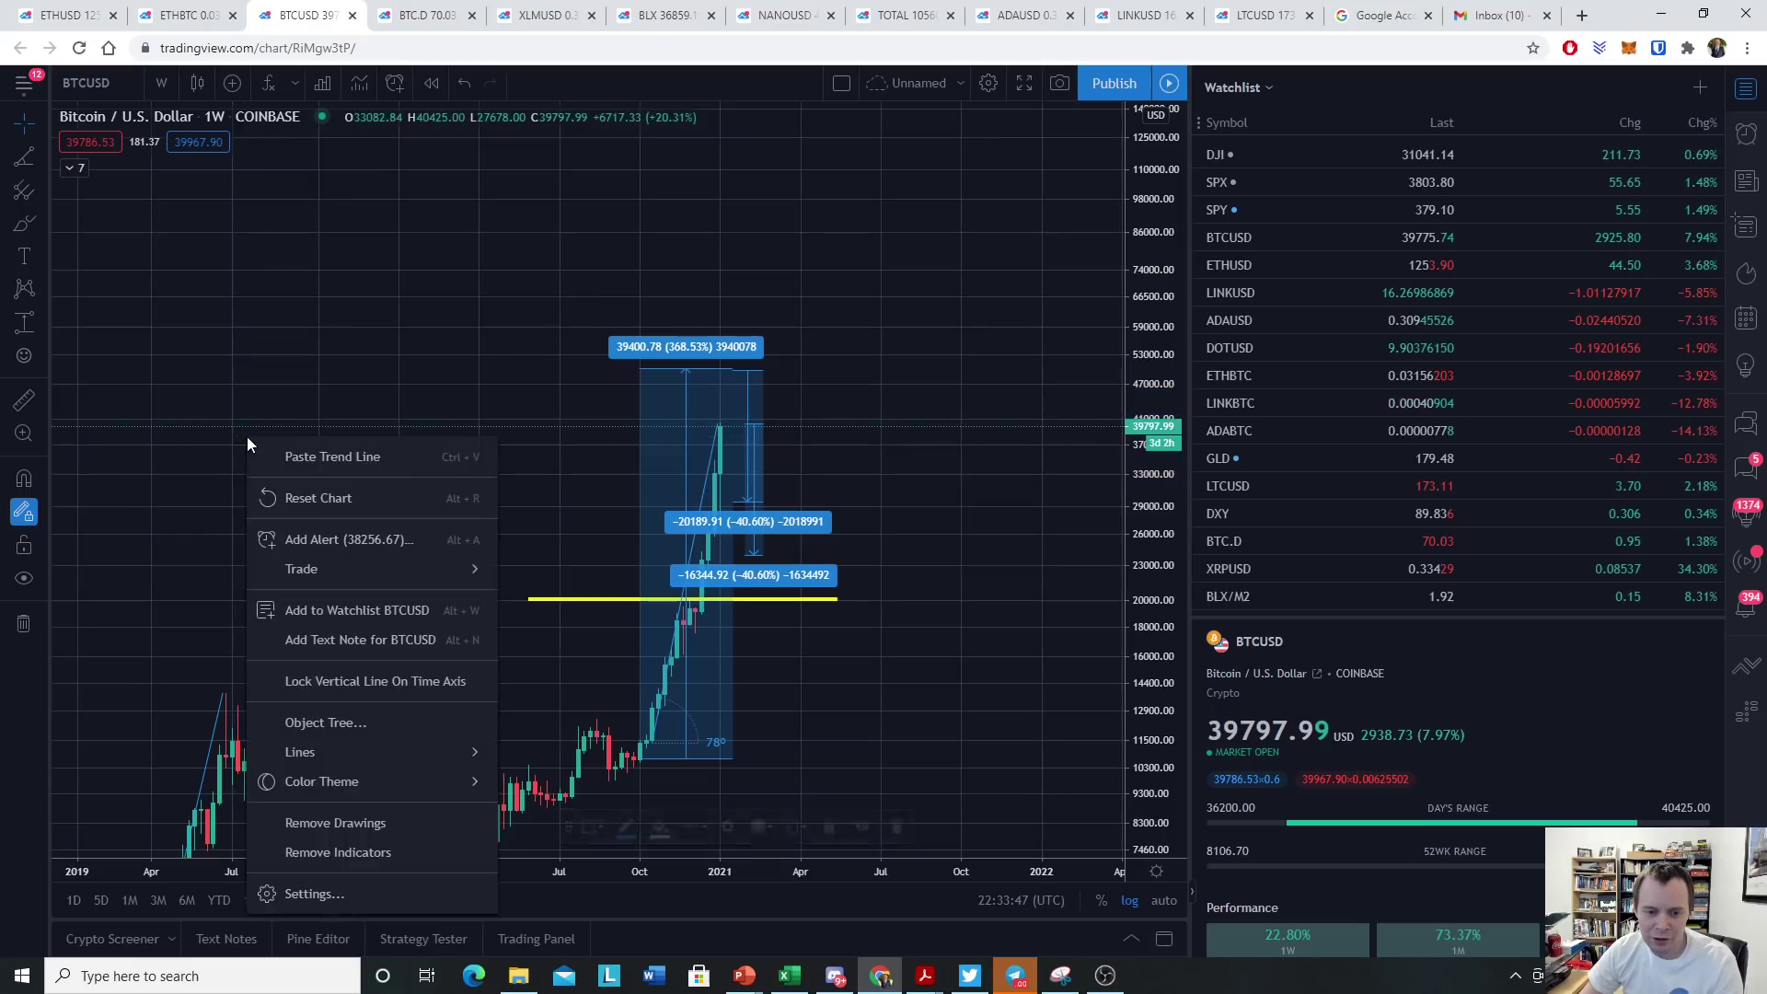
{"action": "left_click", "coordinate": [368, 826]}
{"action": "left_click", "coordinate": [43, 123]}
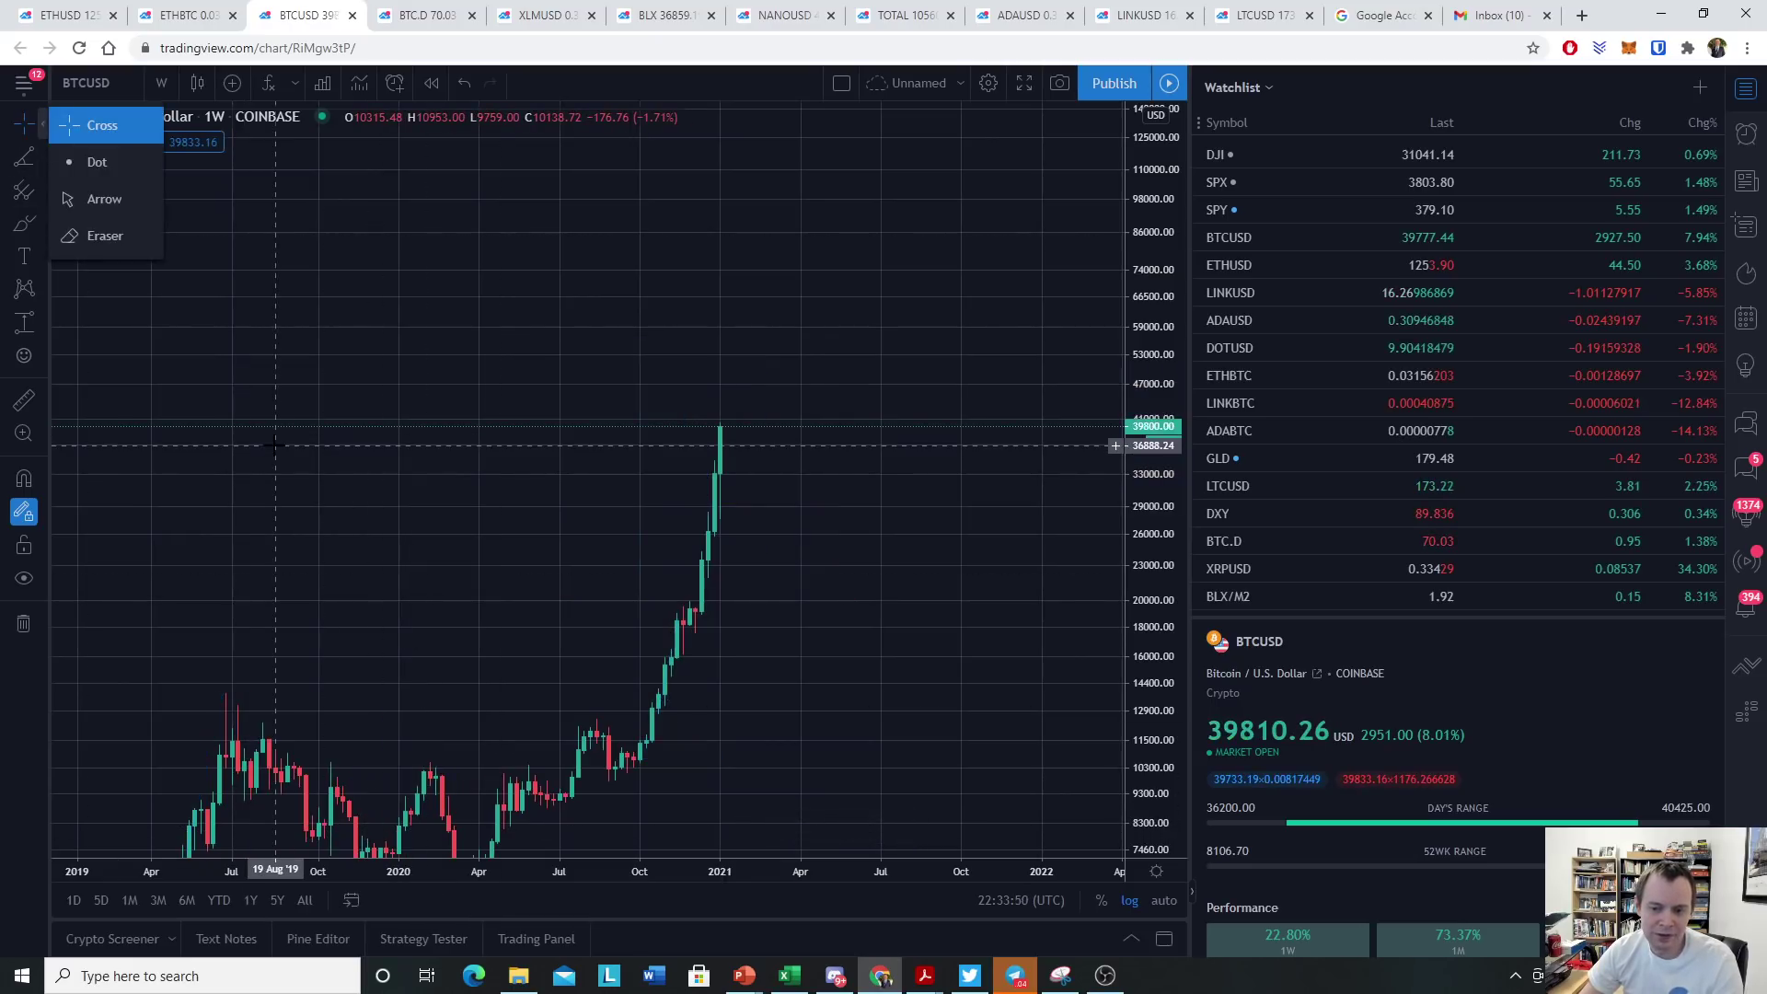
Pan and compress the price scale so 2016–2021 and both rallies fit in view
{"action": "left_click_drag", "start_coordinate": [293, 515], "coordinate": [709, 433]}
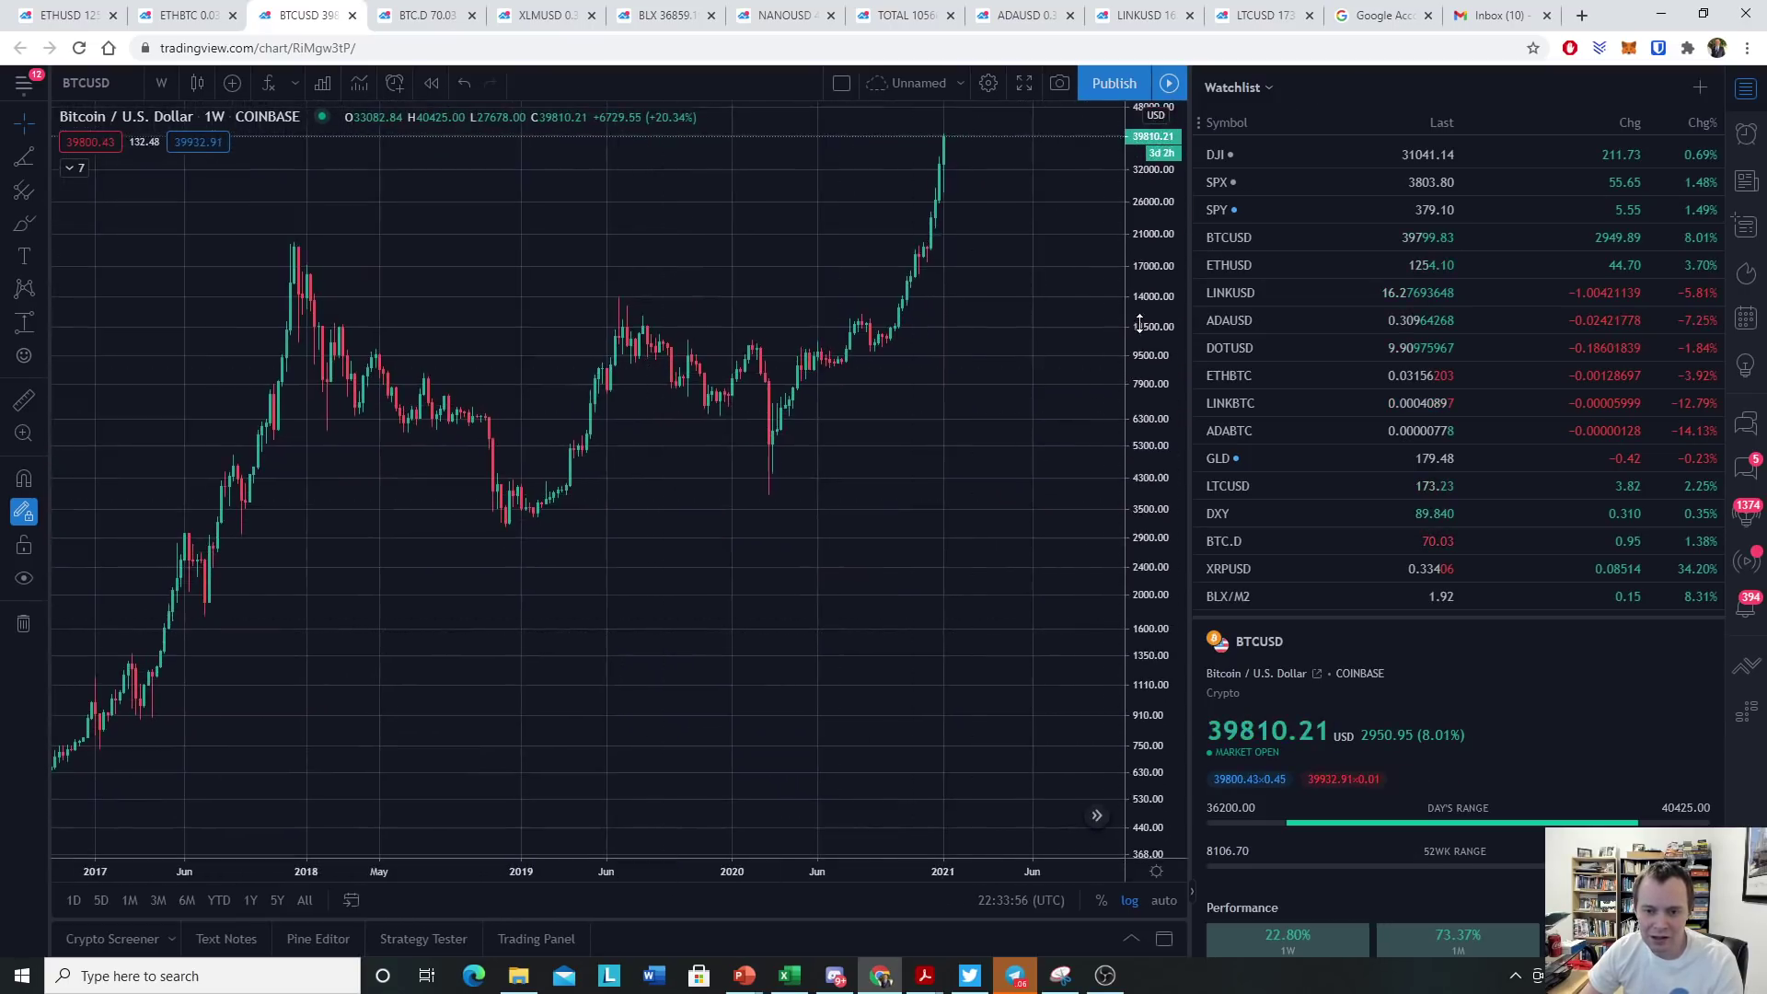
{"action": "left_click_drag", "start_coordinate": [1145, 405], "coordinate": [1145, 439]}
{"action": "left_click_drag", "start_coordinate": [840, 631], "coordinate": [773, 650]}
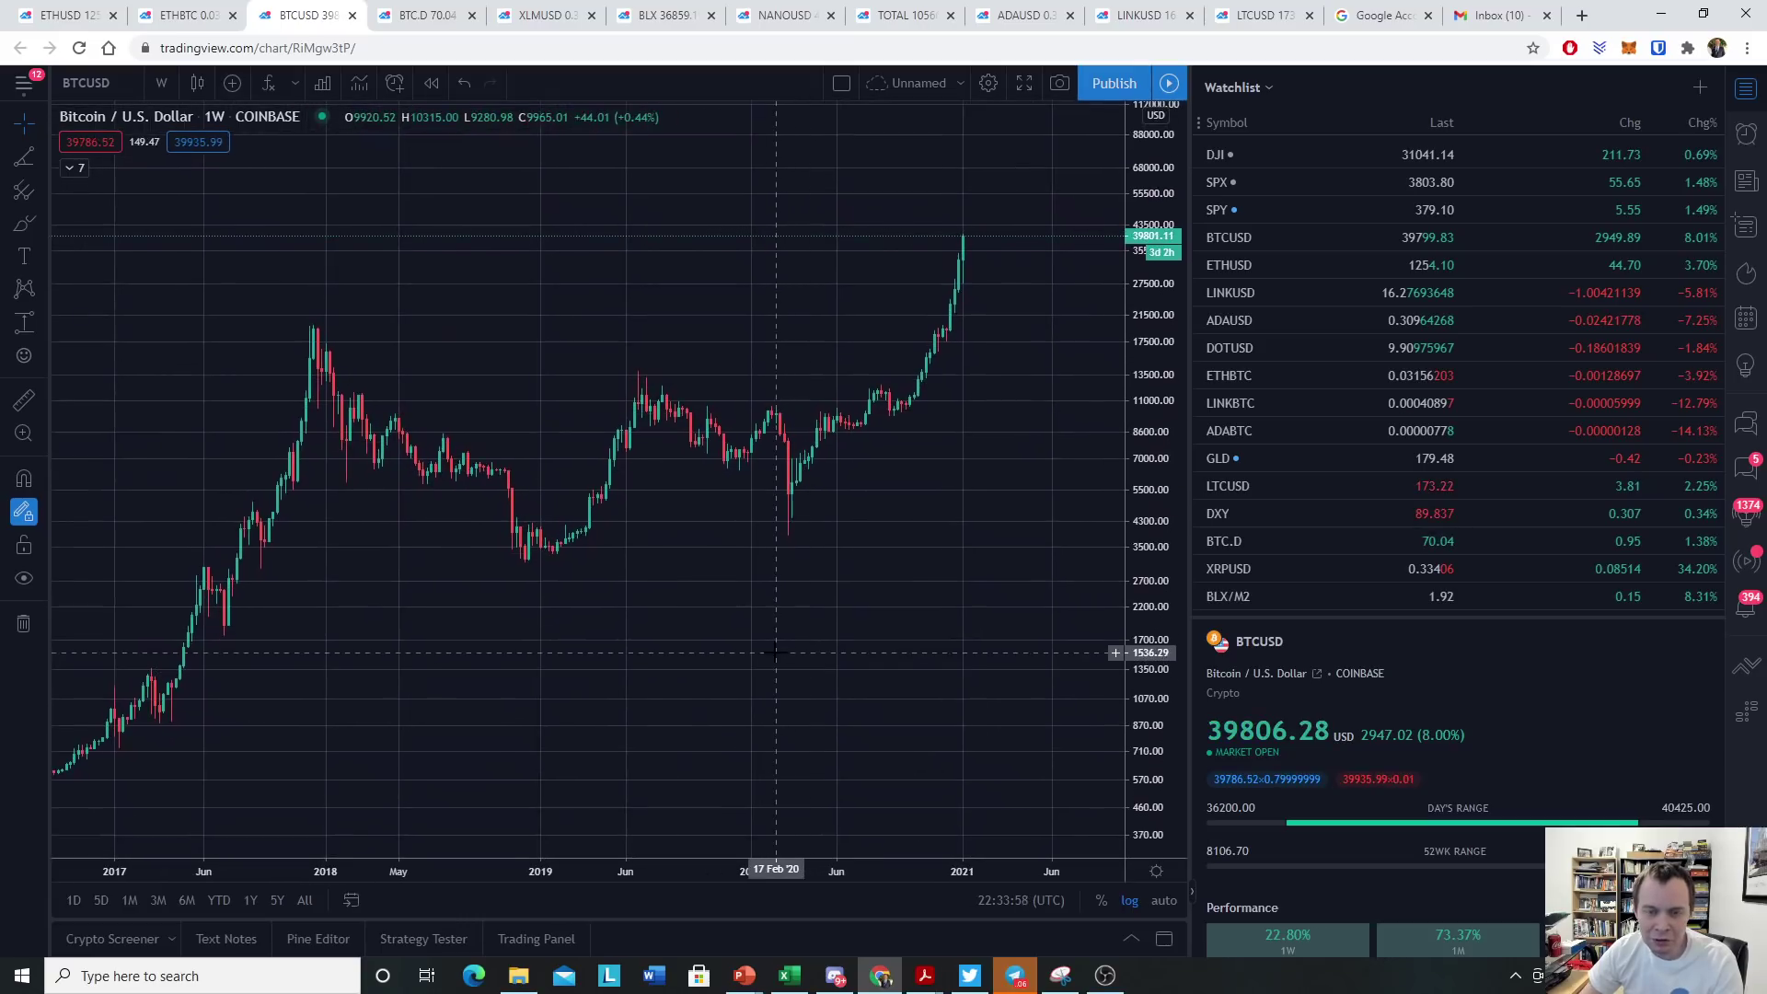
{"action": "left_click_drag", "start_coordinate": [276, 686], "coordinate": [548, 617]}
{"action": "left_click_drag", "start_coordinate": [839, 552], "coordinate": [715, 616]}
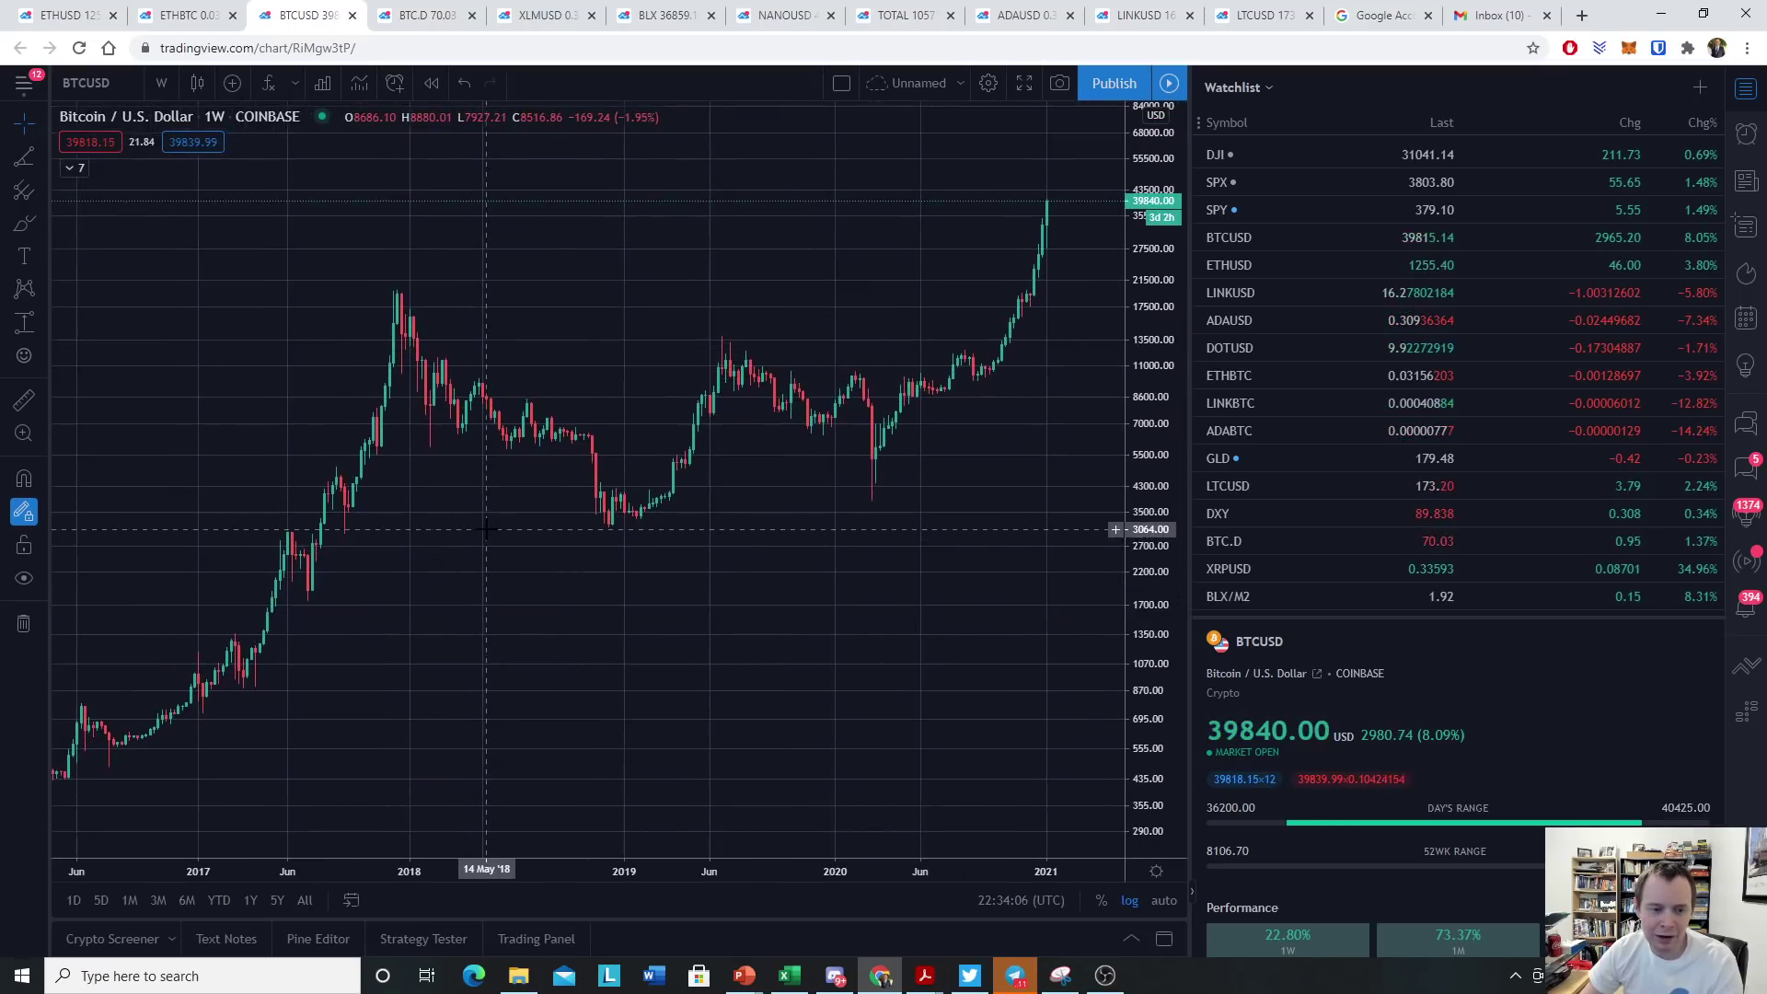
Copy the 2017 rally's bars with Bars Pattern and place the copy over the 2020 rally
{"action": "left_click", "coordinate": [42, 329]}
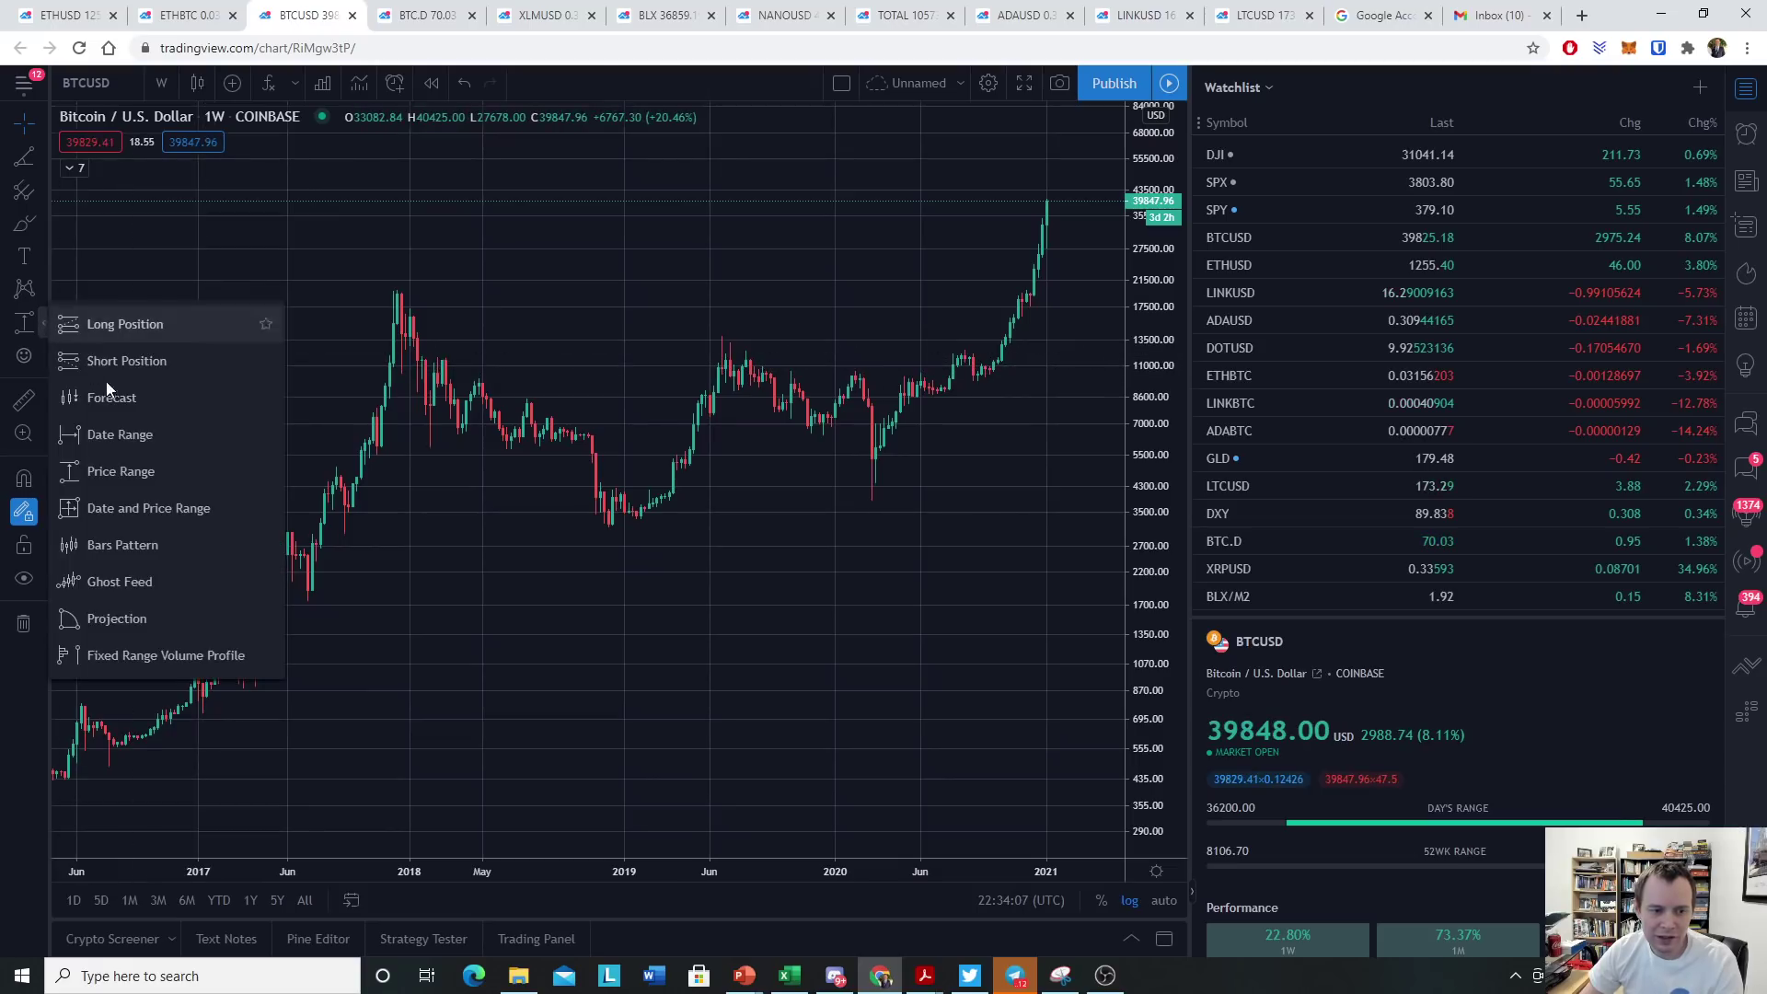
{"action": "left_click", "coordinate": [107, 544]}
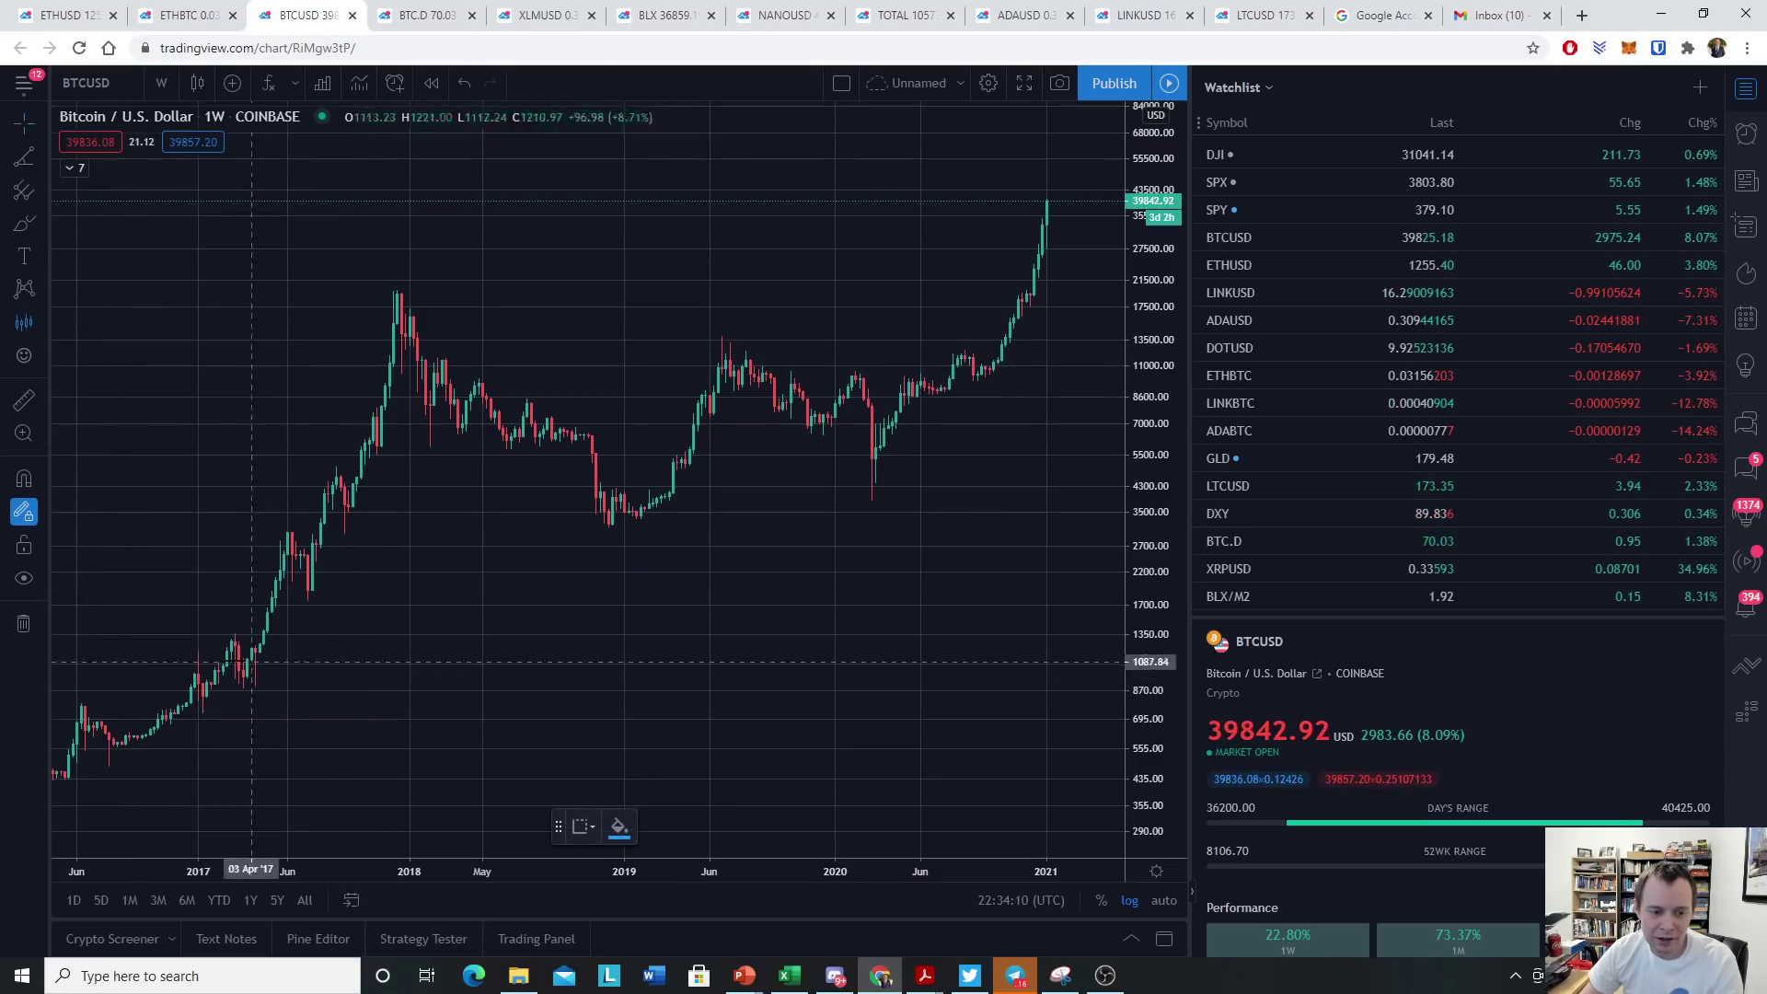
{"action": "left_click", "coordinate": [221, 630]}
{"action": "left_click", "coordinate": [338, 497]}
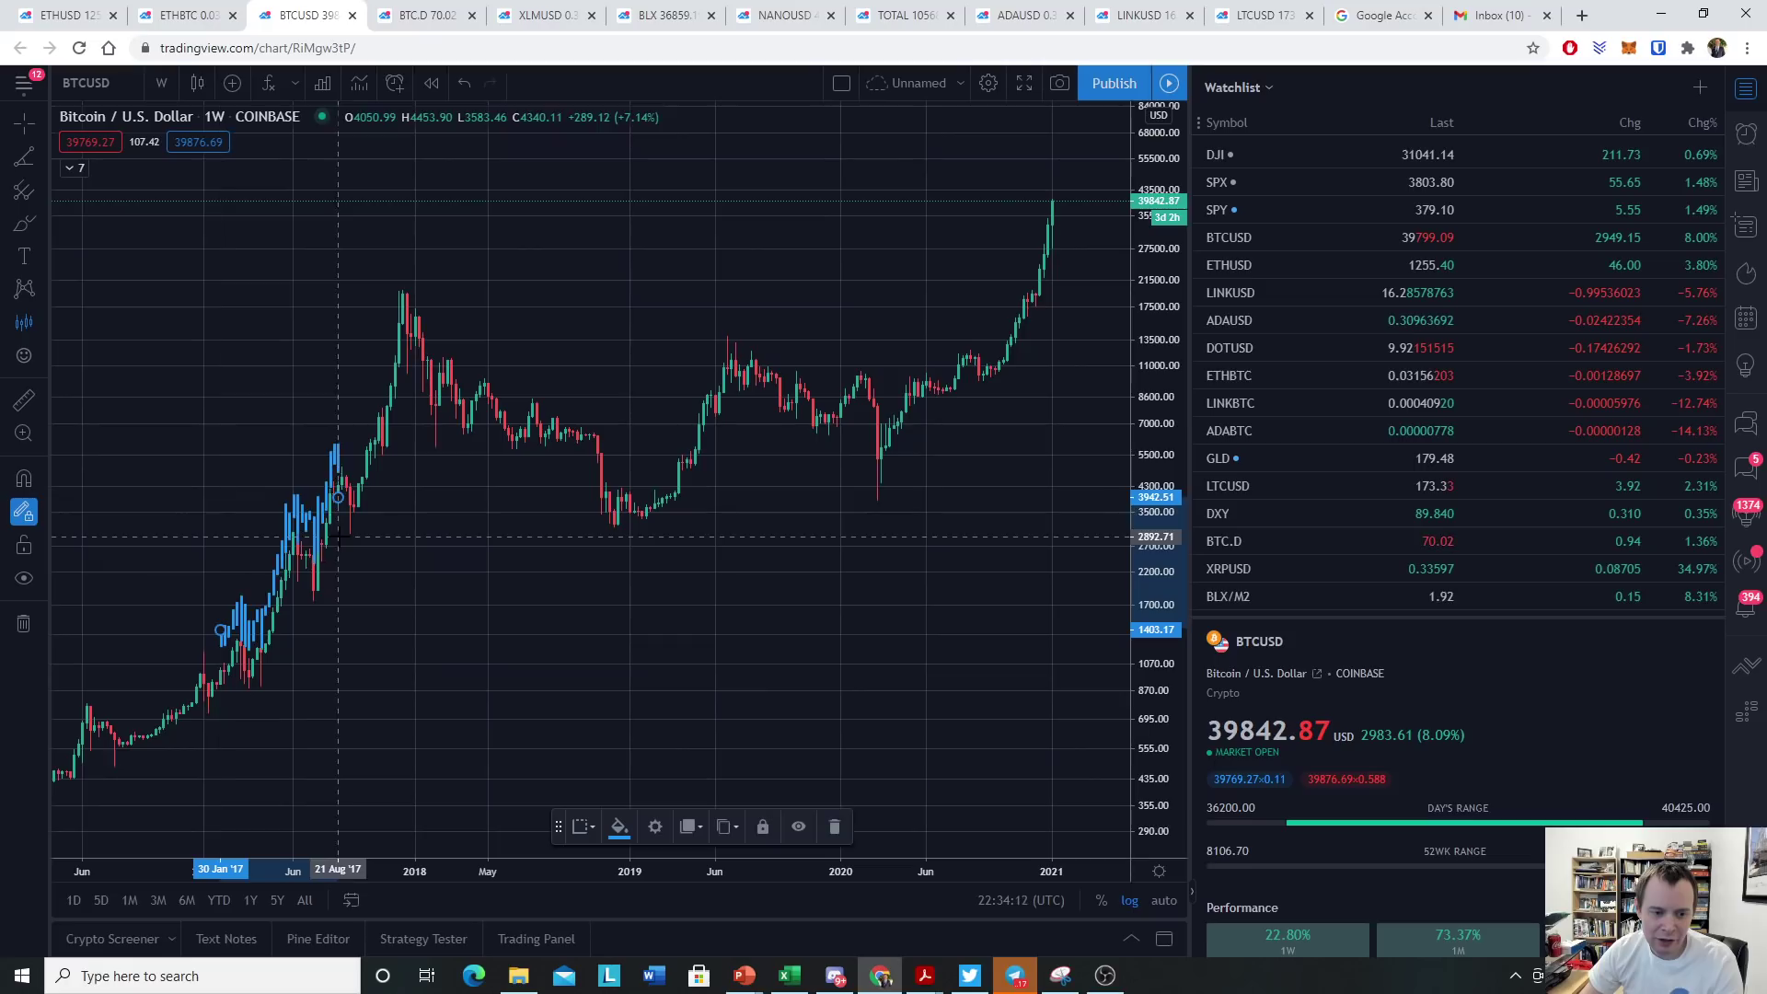
{"action": "mouse_move", "coordinate": [331, 620]}
{"action": "left_mouse_down"}
{"action": "mouse_move", "coordinate": [1013, 395]}
{"action": "mouse_move", "coordinate": [972, 372]}
{"action": "left_mouse_up"}
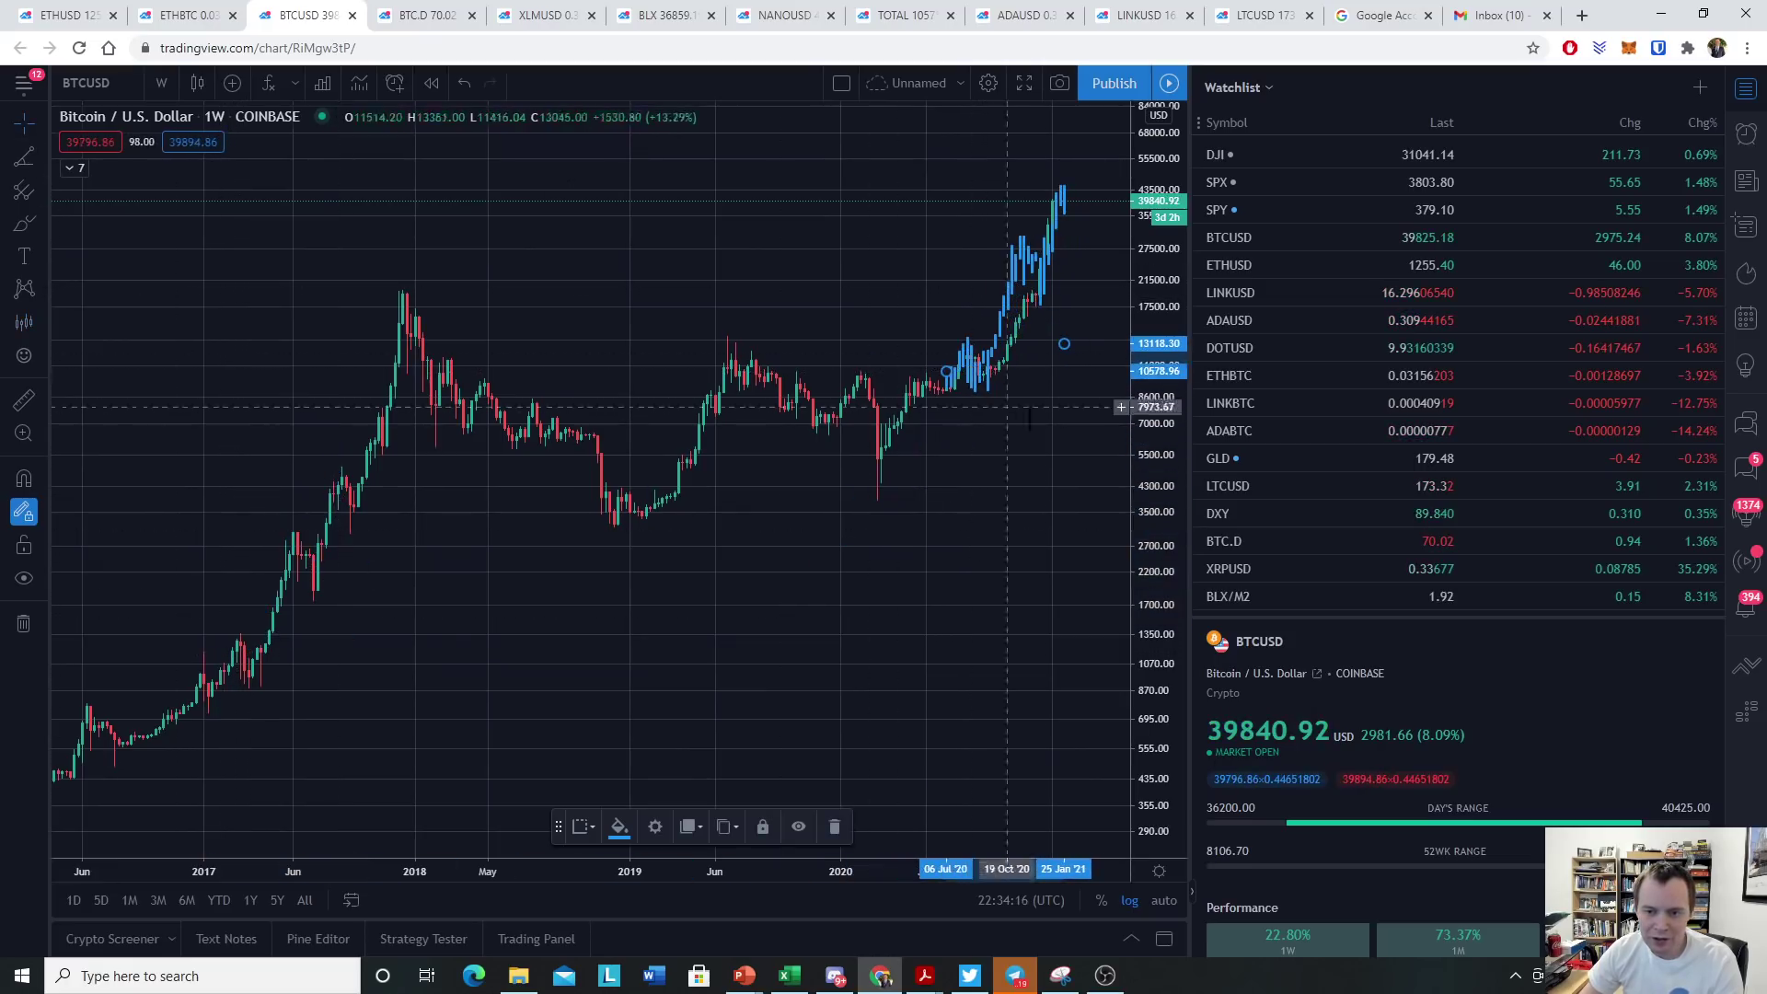
Select the bars pattern and zoom out to show the full 2017–2021 history
{"action": "scroll", "coordinate": [848, 644], "scroll_direction": "up", "scroll_amount": 5}
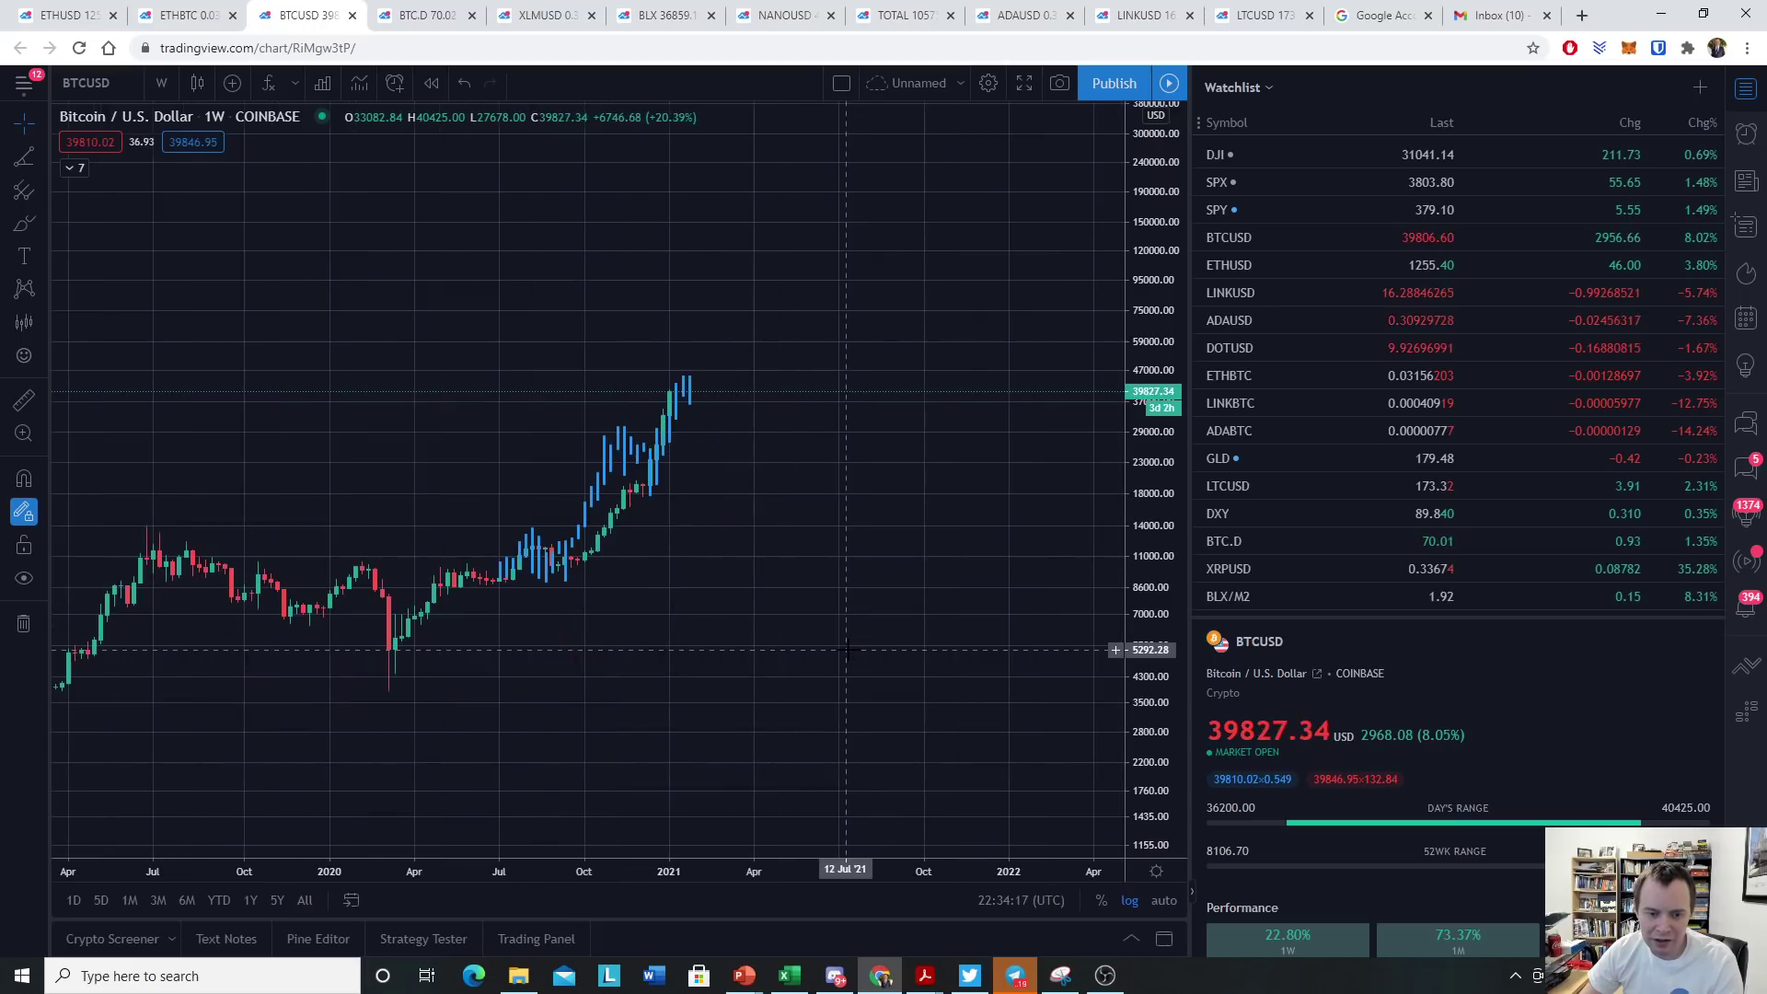
{"action": "left_click", "coordinate": [556, 564]}
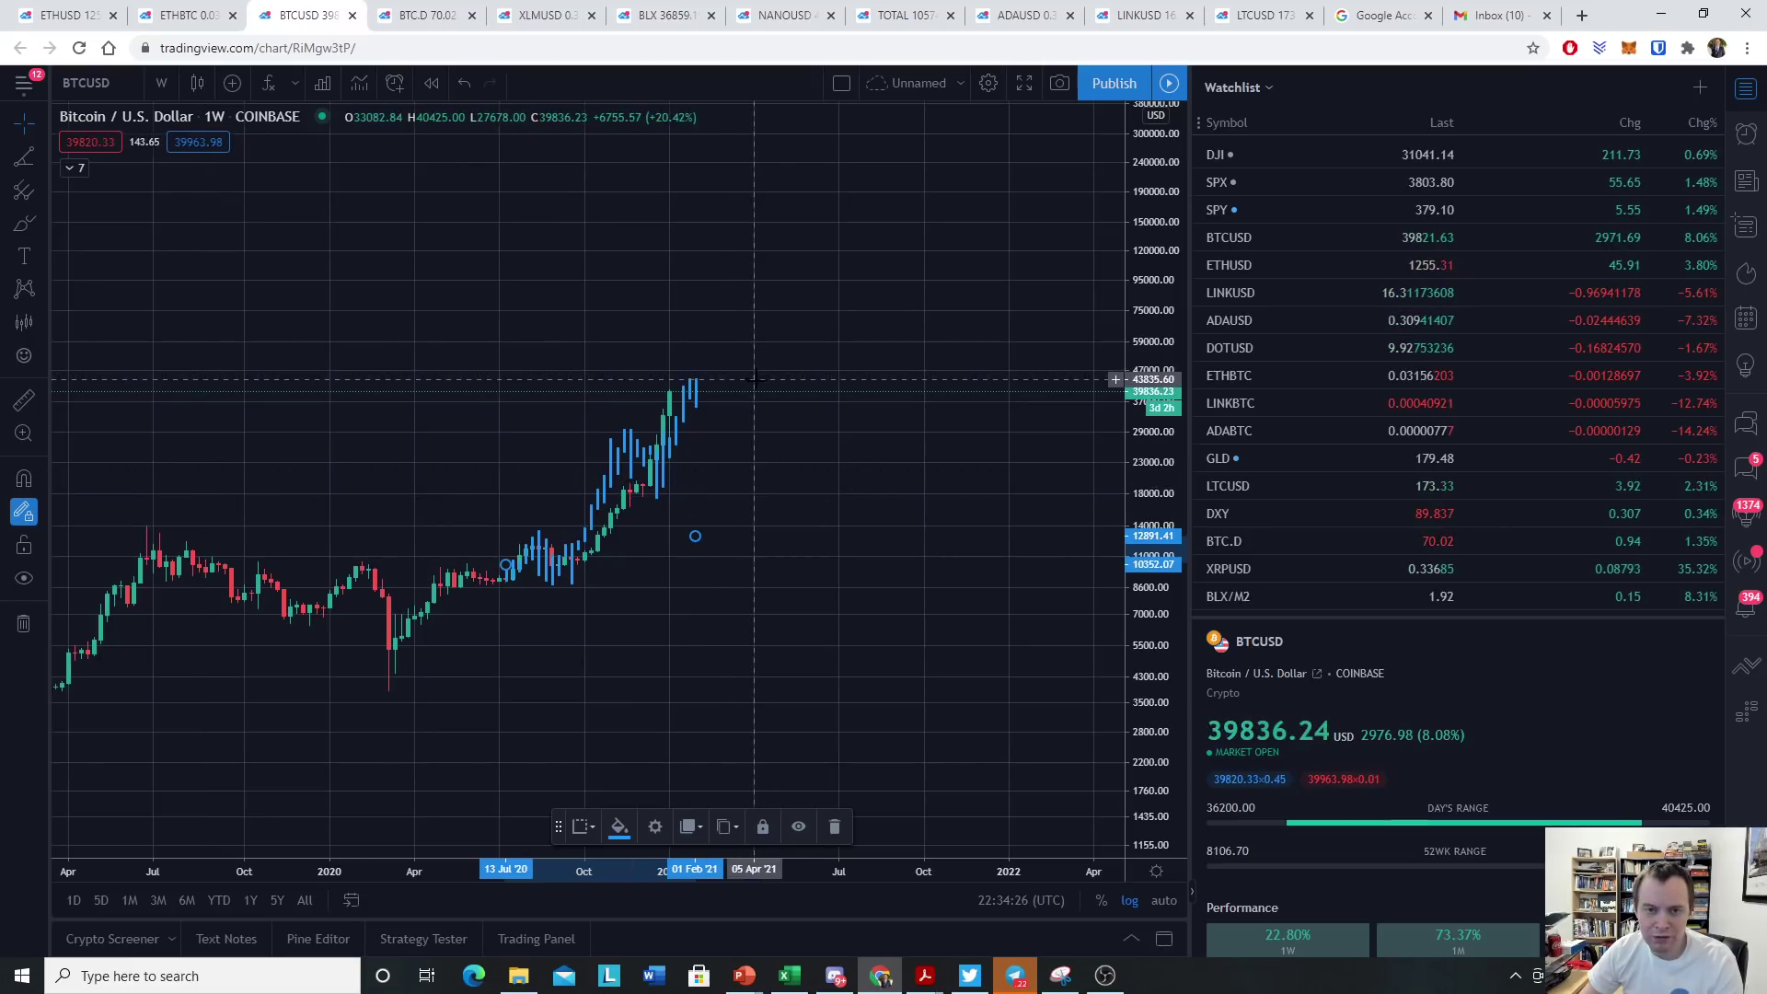
{"action": "scroll", "coordinate": [754, 377], "scroll_direction": "down", "scroll_amount": 3}
{"action": "left_click_drag", "start_coordinate": [852, 504], "coordinate": [787, 584]}
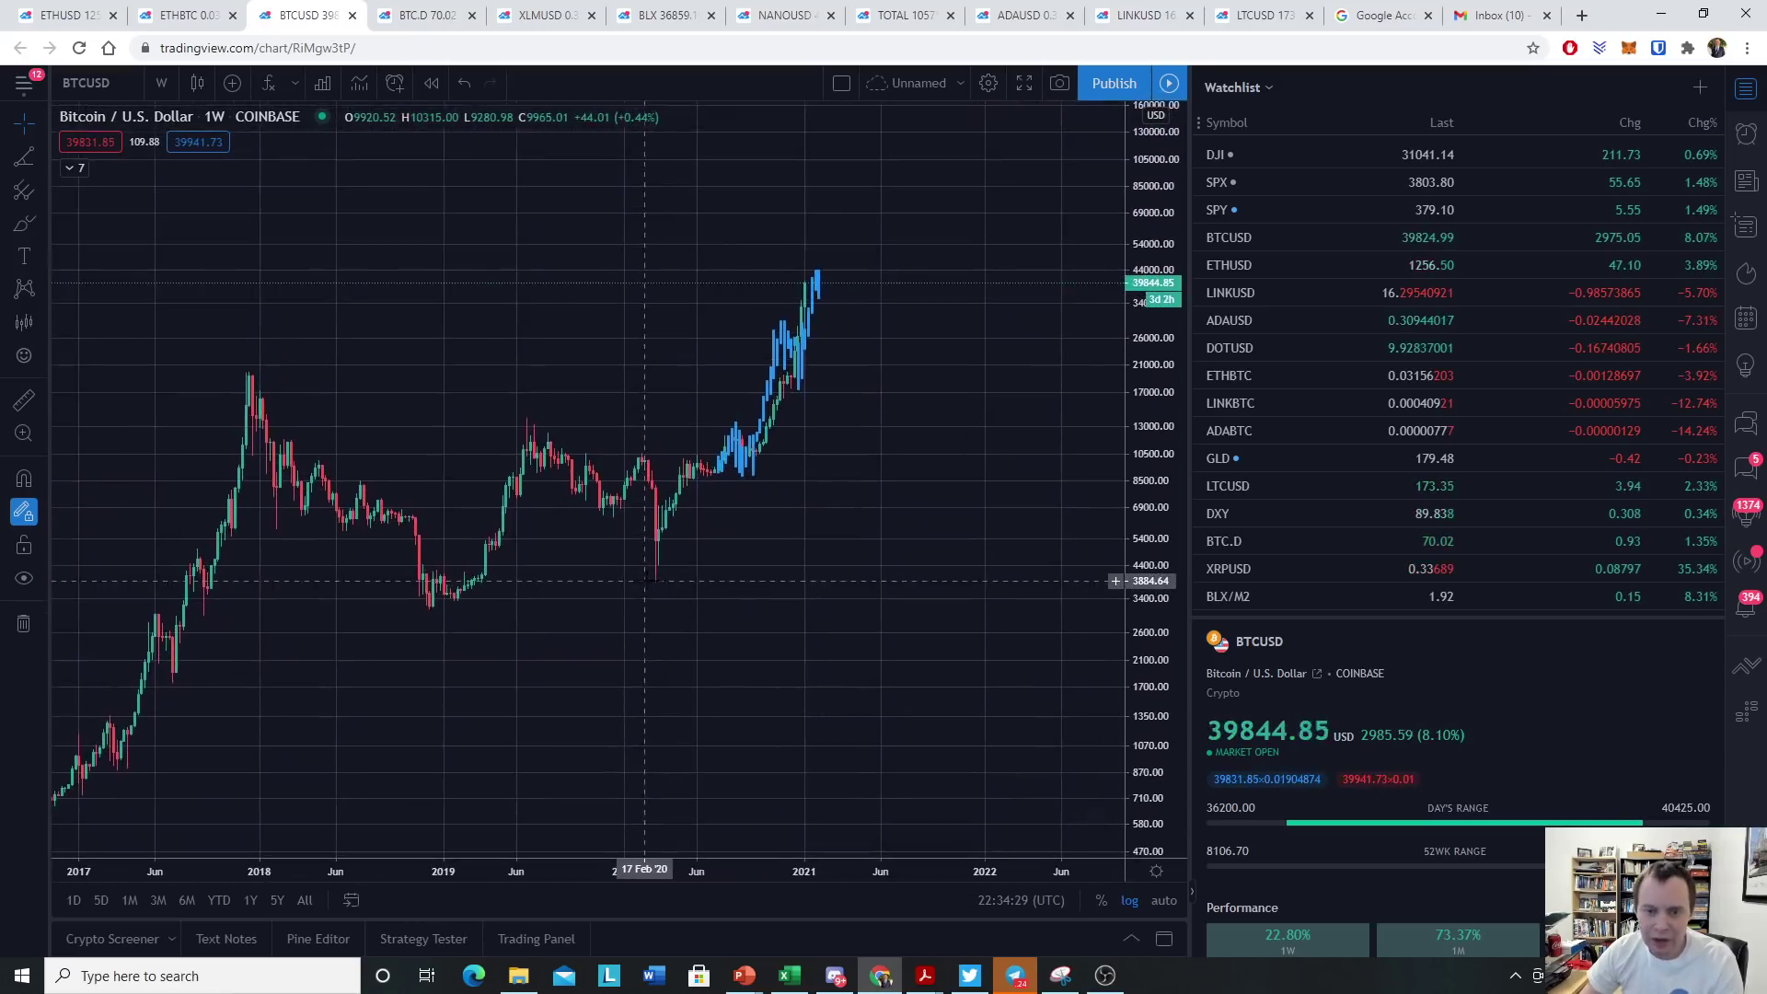
Remove all drawings from the chart, deleting the bars-pattern copy
{"action": "right_click", "coordinate": [787, 585]}
{"action": "left_click", "coordinate": [881, 866]}
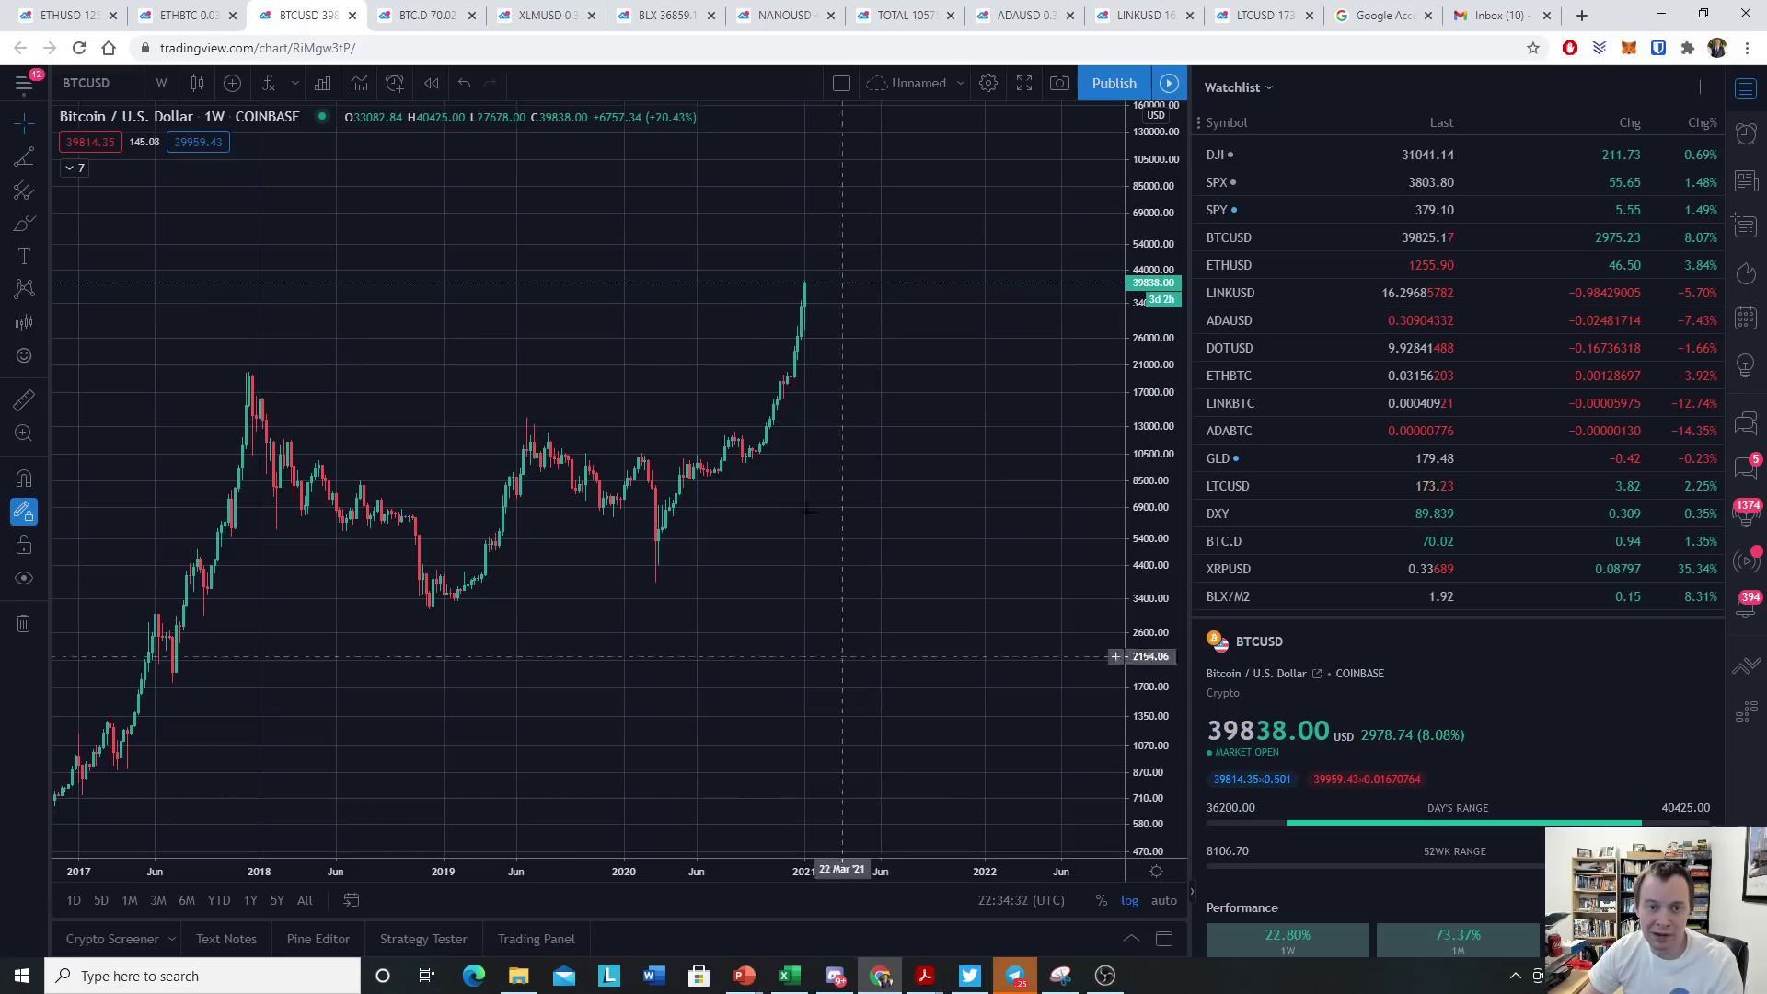